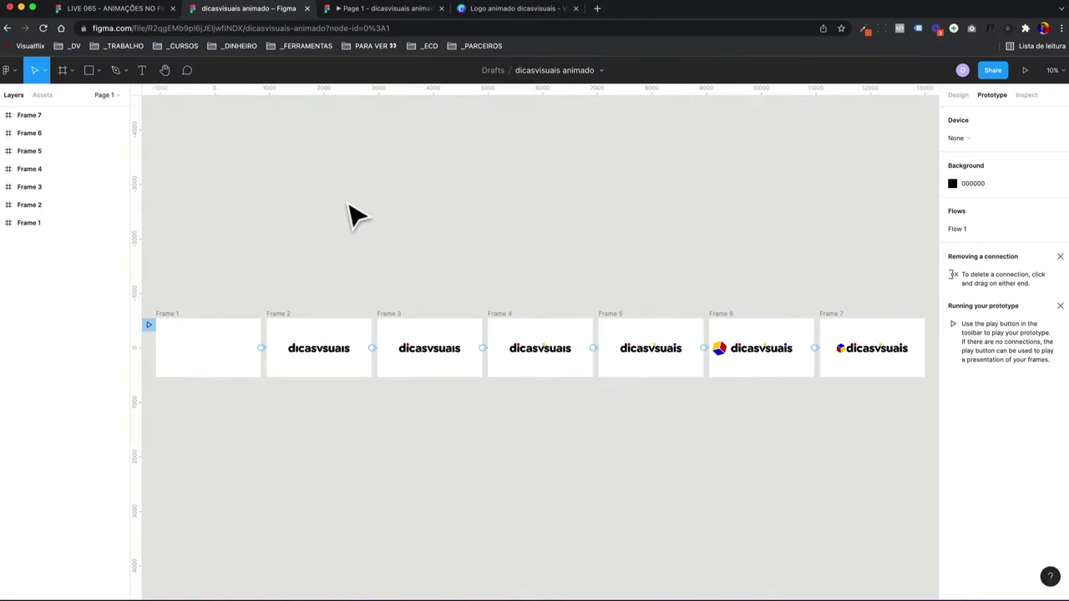
- Watch the Figma logo prototype play to the full cube, then bring up Canva's 'Logo animado dicasvisuais'
scroll(355, 215, "down", 2)
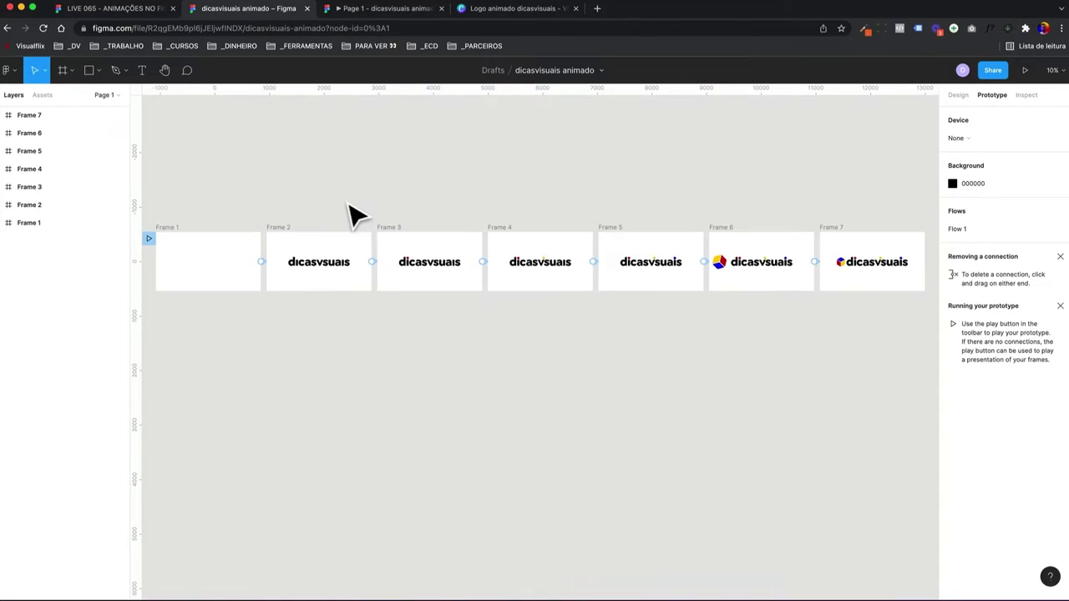
left_click(353, 10)
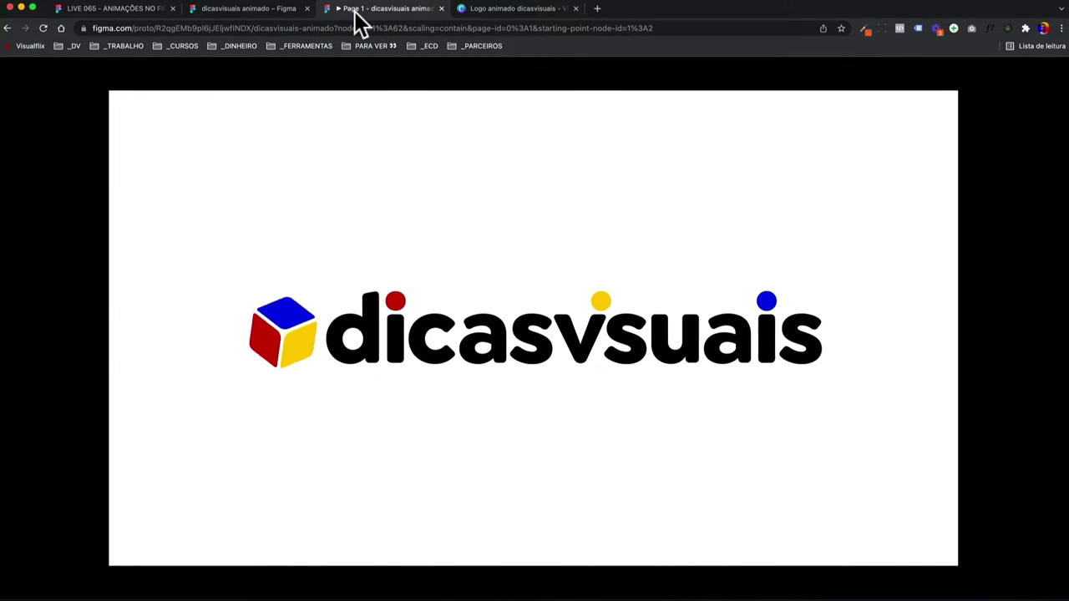
left_click(480, 10)
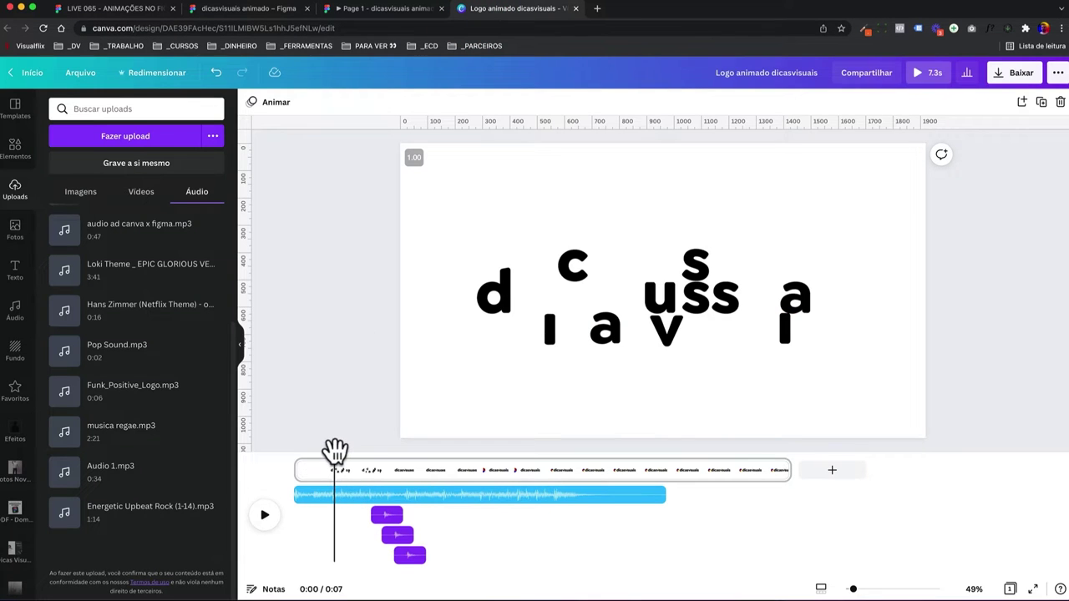
- Replay the Canva logo animation from 0:00 and scrub forward to about five seconds
left_click_drag(337, 459, 268, 454)
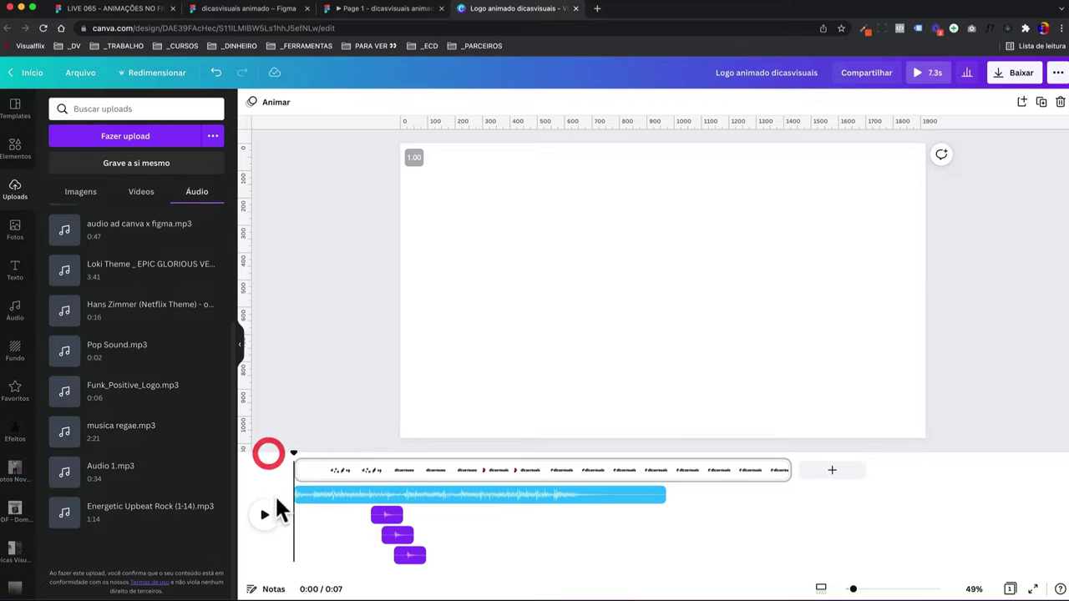
left_click(265, 516)
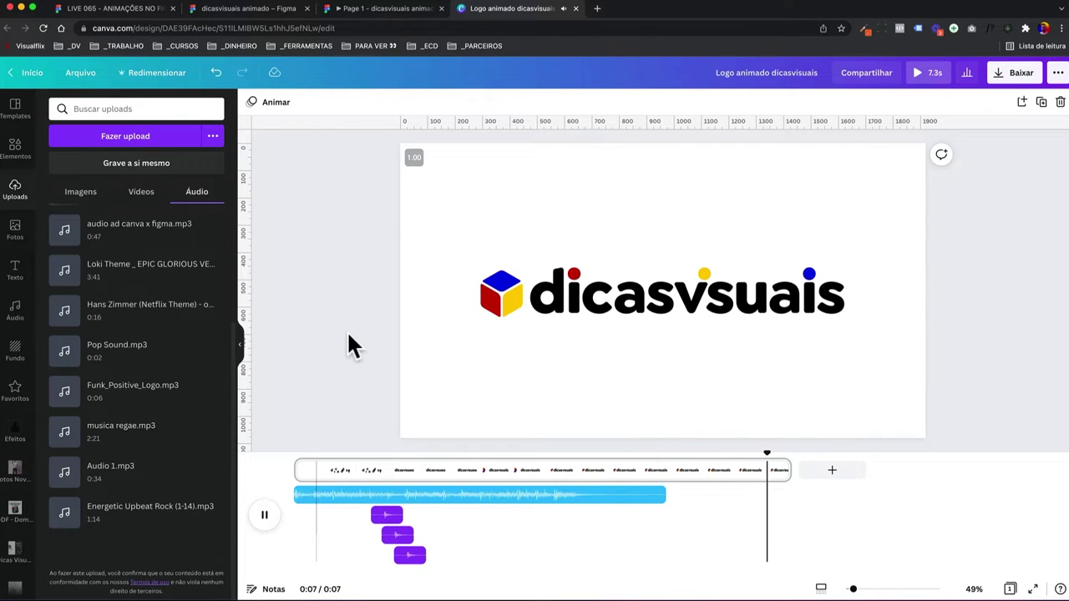
mouse_move(295, 457)
left_mouse_down()
mouse_move(668, 476)
mouse_move(351, 516)
left_mouse_up()
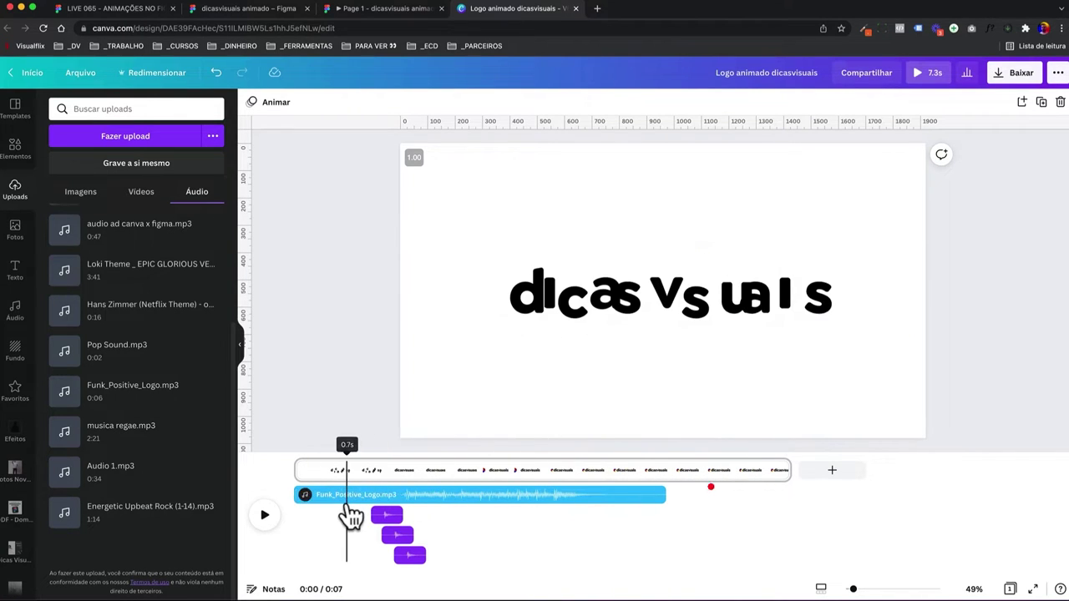
- Recheck the Figma prototype, scrub Canva to the fully assembled logo, then return to the Figma editor
left_click(375, 10)
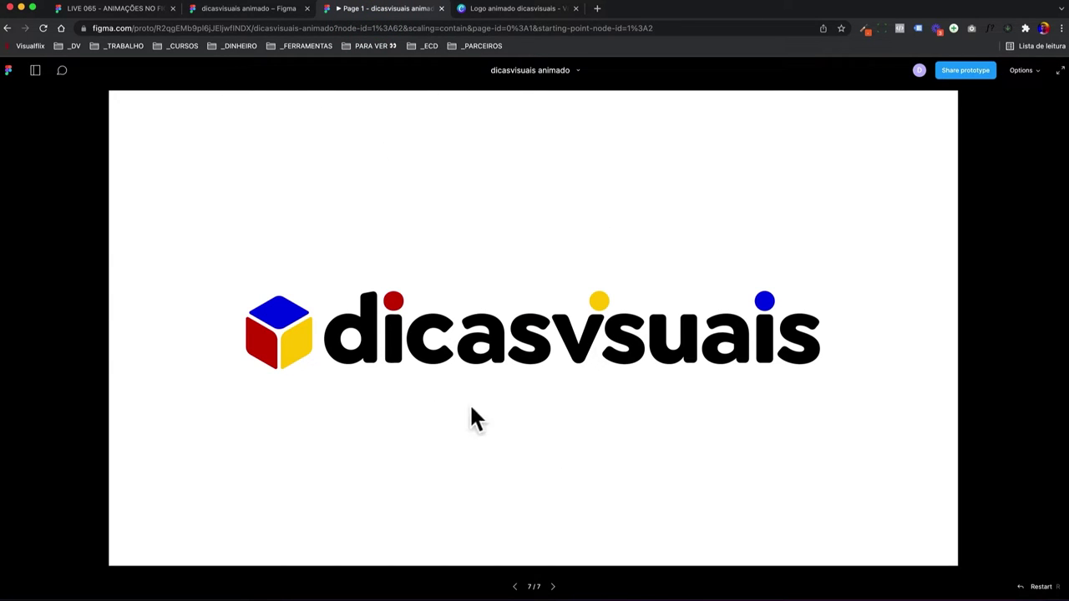
left_click(493, 10)
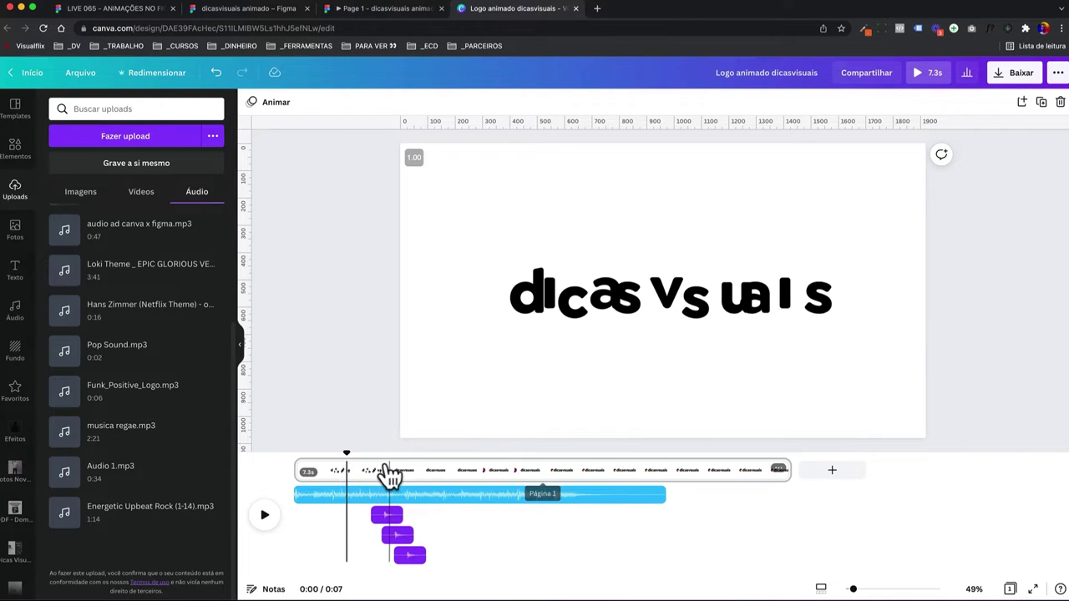
left_click_drag(483, 457, 585, 458)
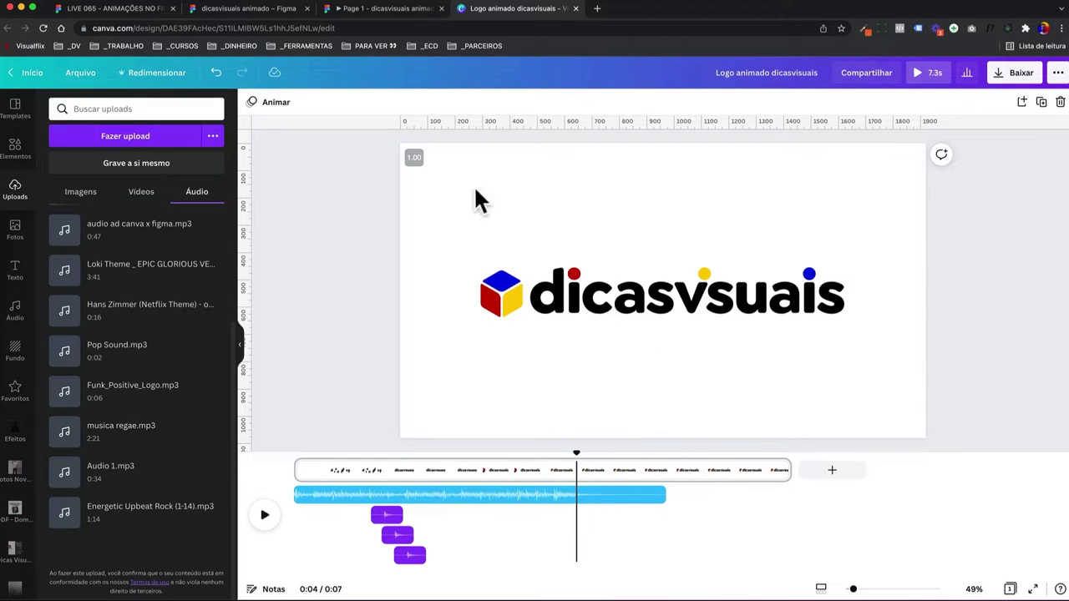
left_click(286, 12)
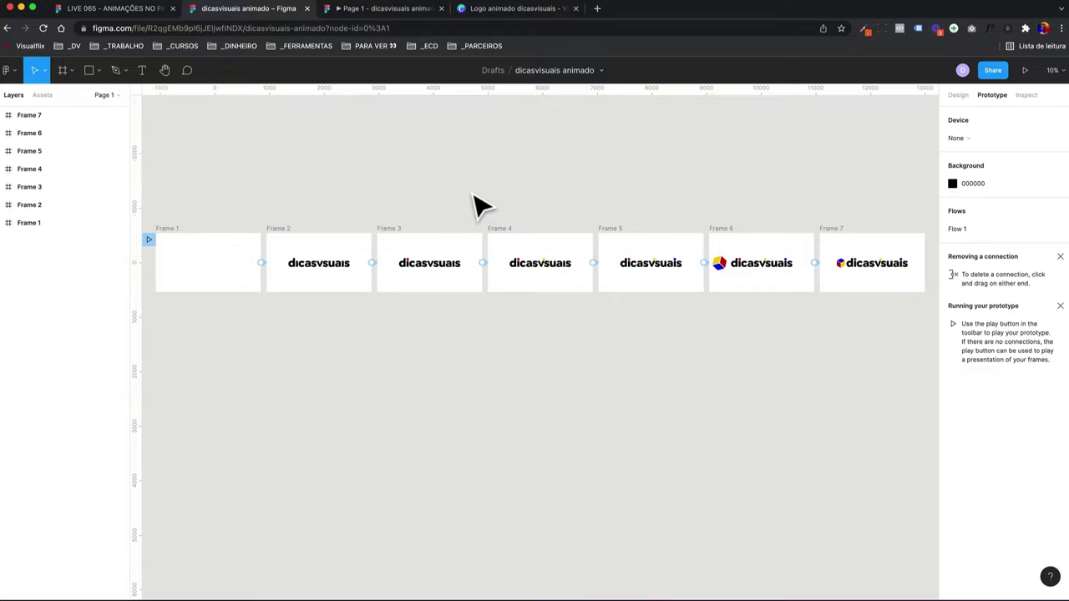
scroll(475, 199, "down", 3)
scroll(472, 199, "up", 1)
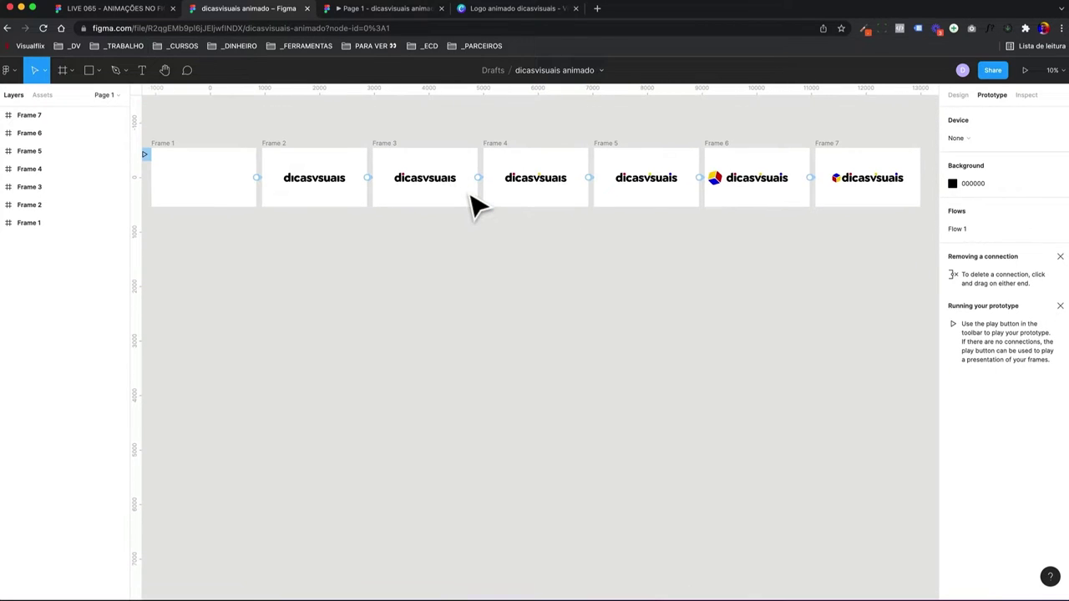
scroll(409, 224, "right", 1)
left_click(372, 13)
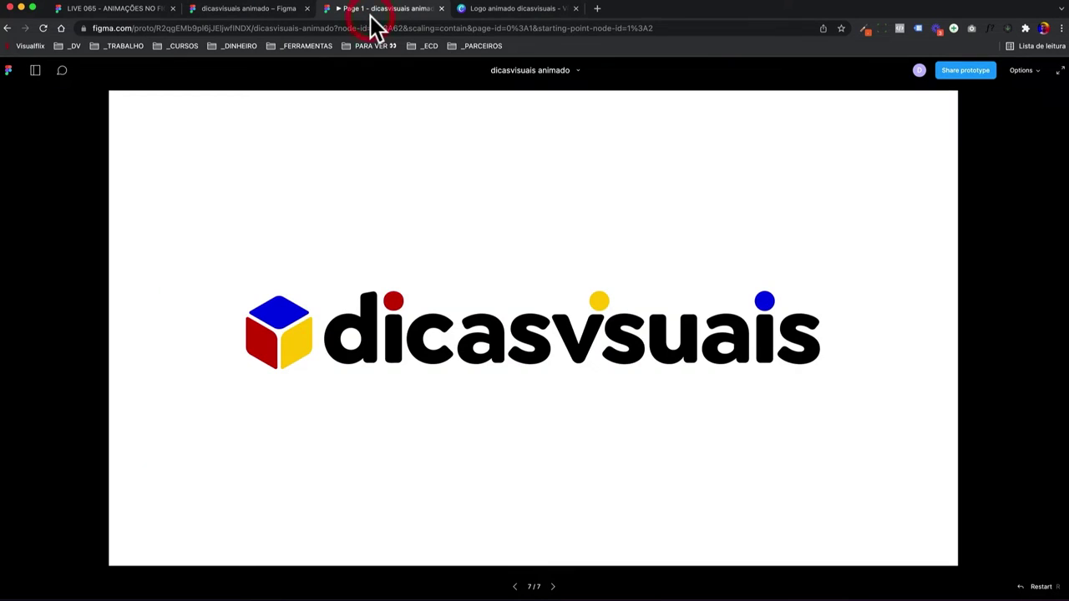
left_click(303, 17)
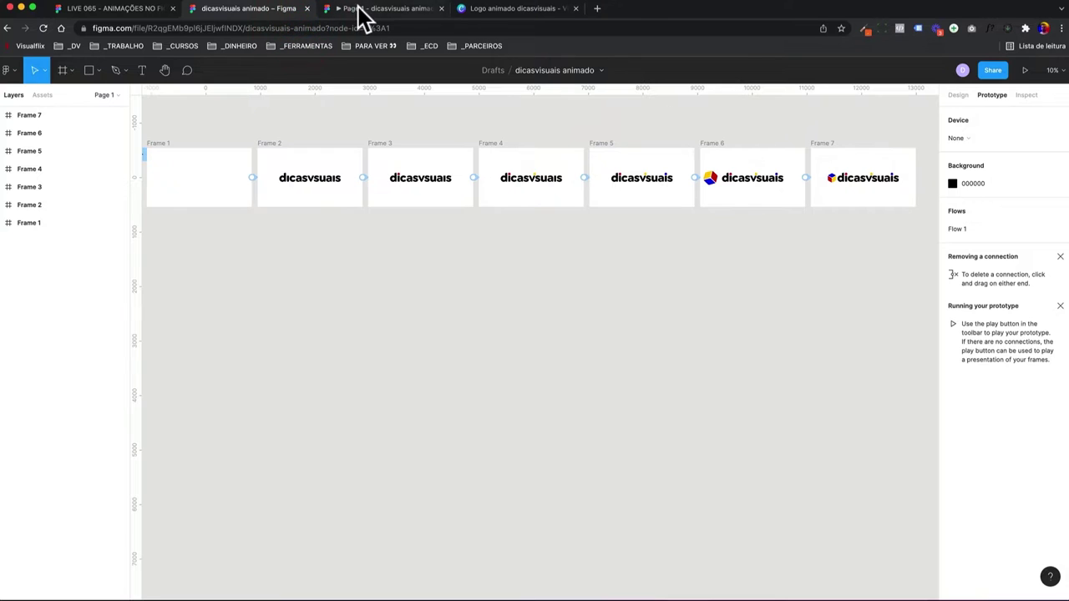
left_click(361, 11)
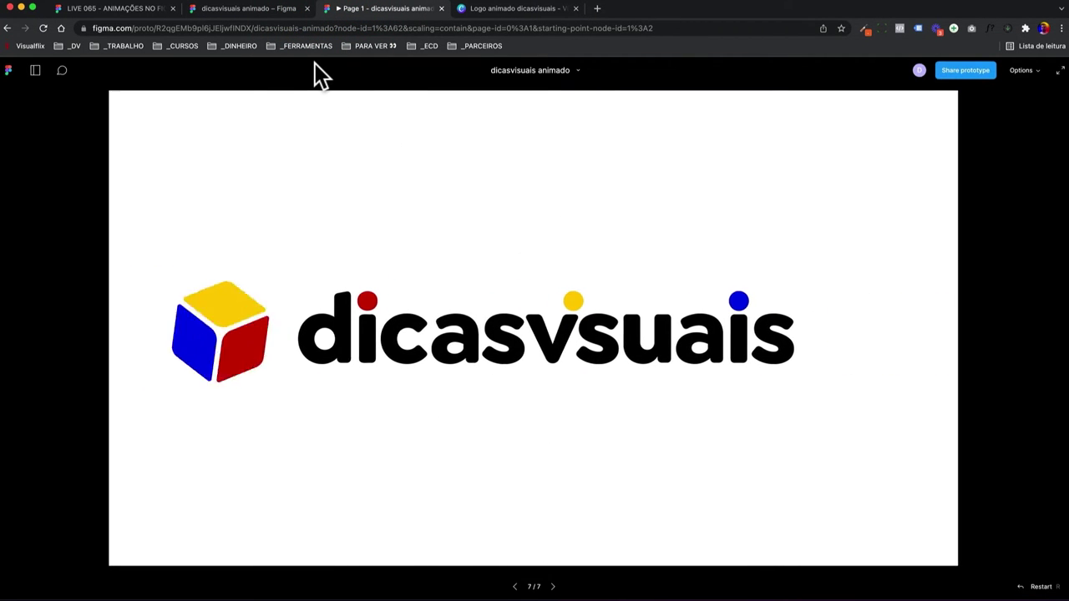
left_click(263, 16)
scroll(409, 248, "right", 1)
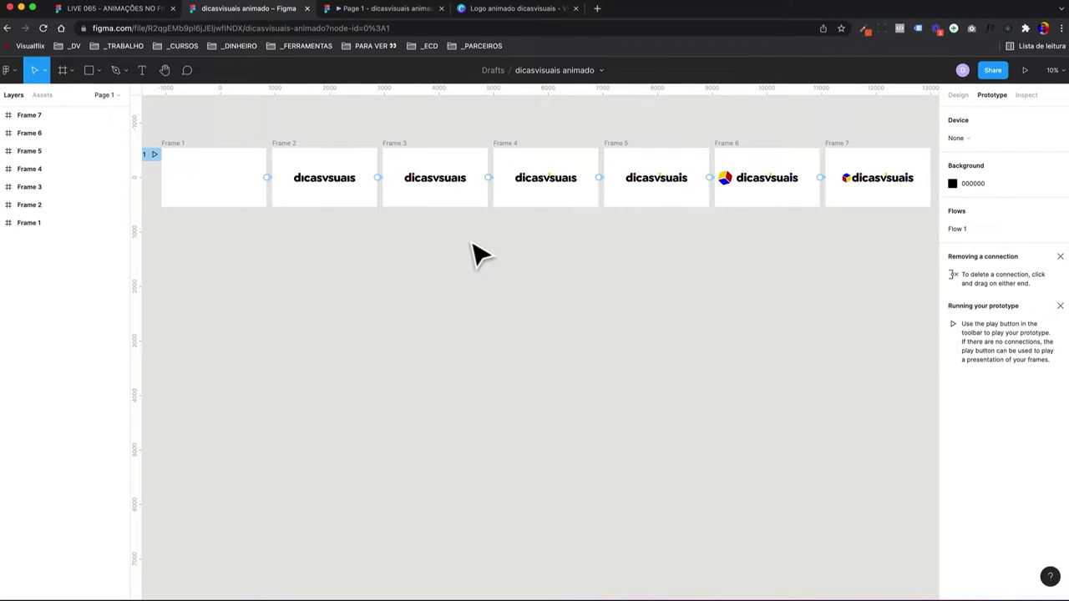
left_click(10, 70)
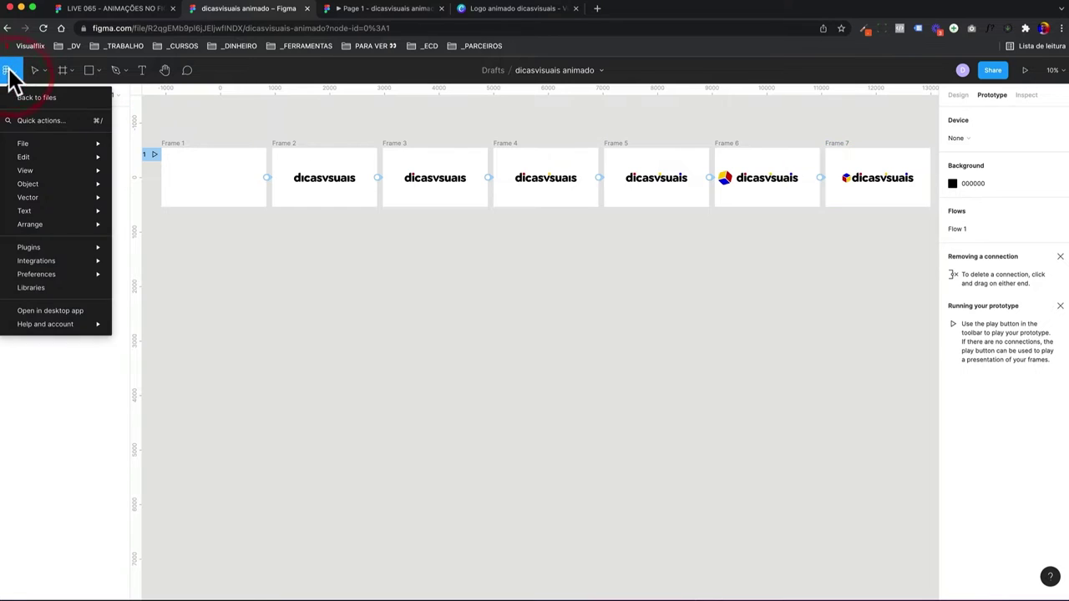
mouse_move(35, 143)
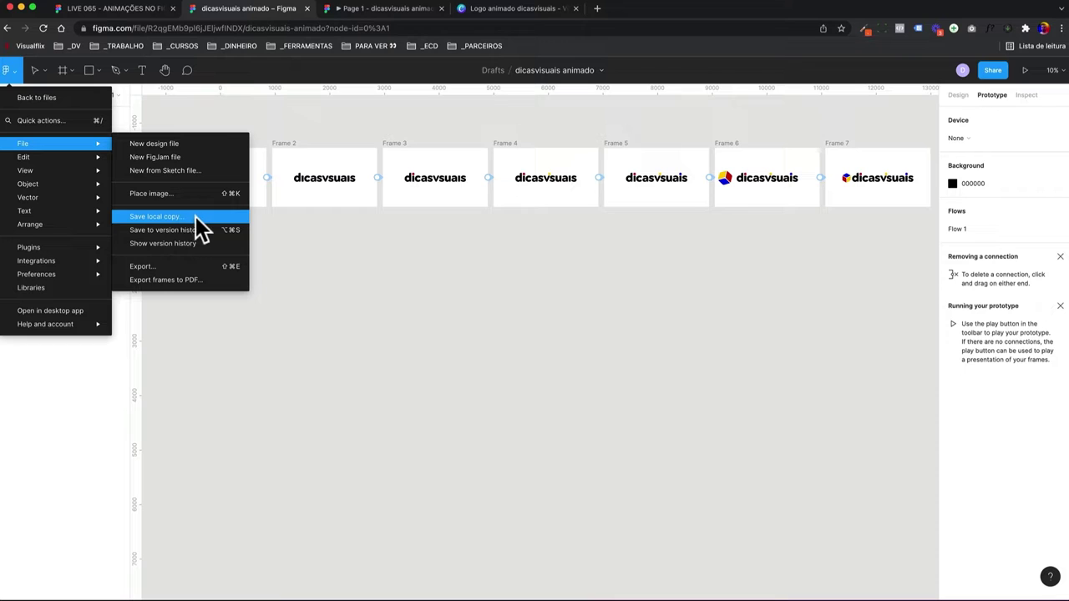
left_click(521, 127)
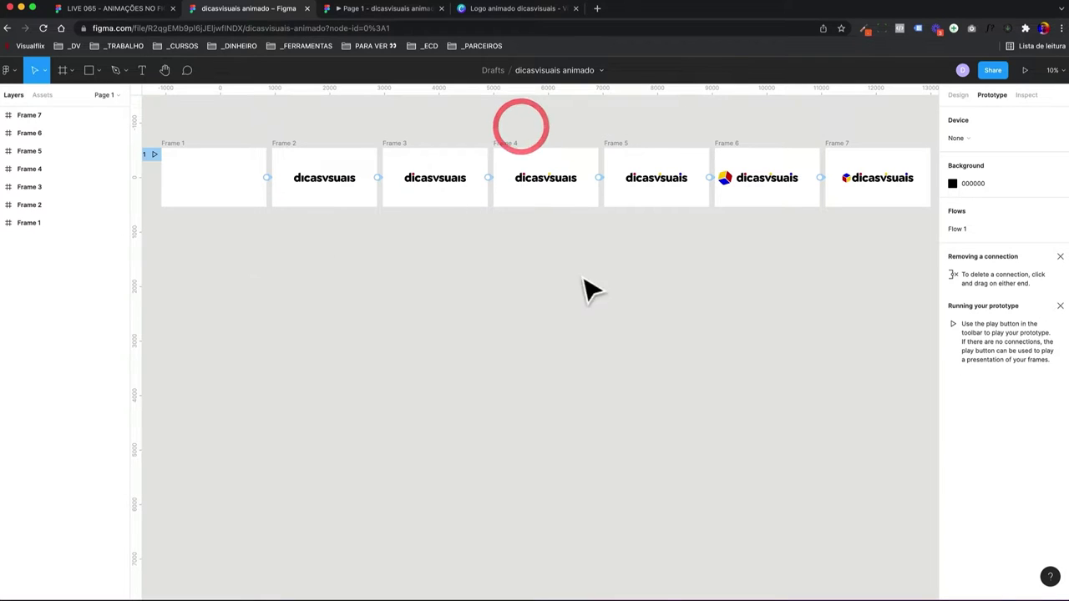
scroll(549, 314, "left", 3)
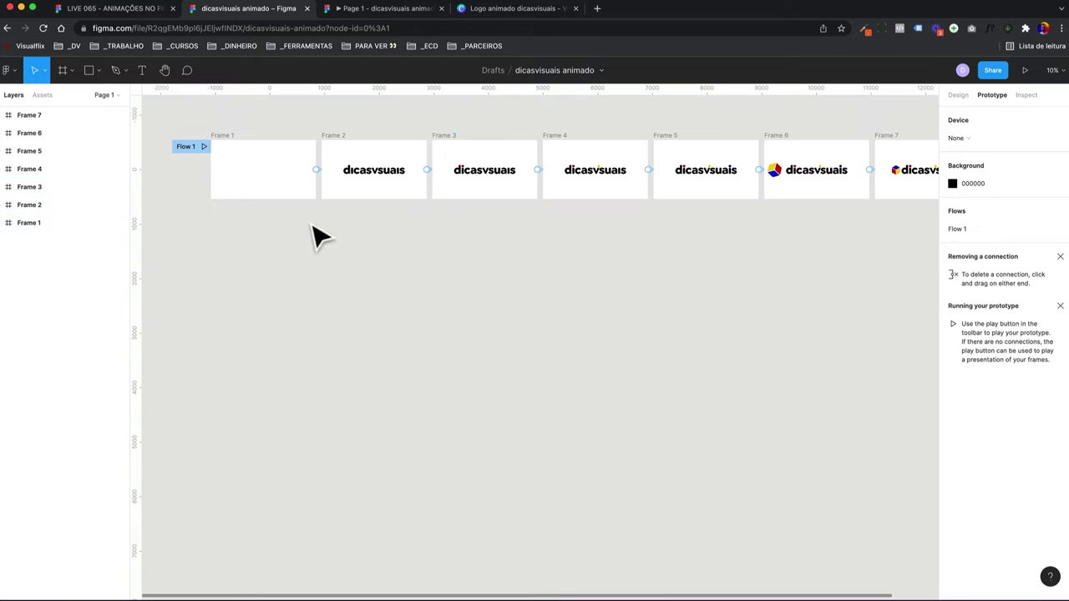
- Add a new empty Page 2 to the file and return to Page 1
left_click(116, 117)
left_click(35, 174)
left_click(37, 134)
- Zoom in on Frame 7's logo and inspect the letras group's letter layers down to the u
scroll(565, 225, "right", 3)
scroll(621, 246, "up", 3)
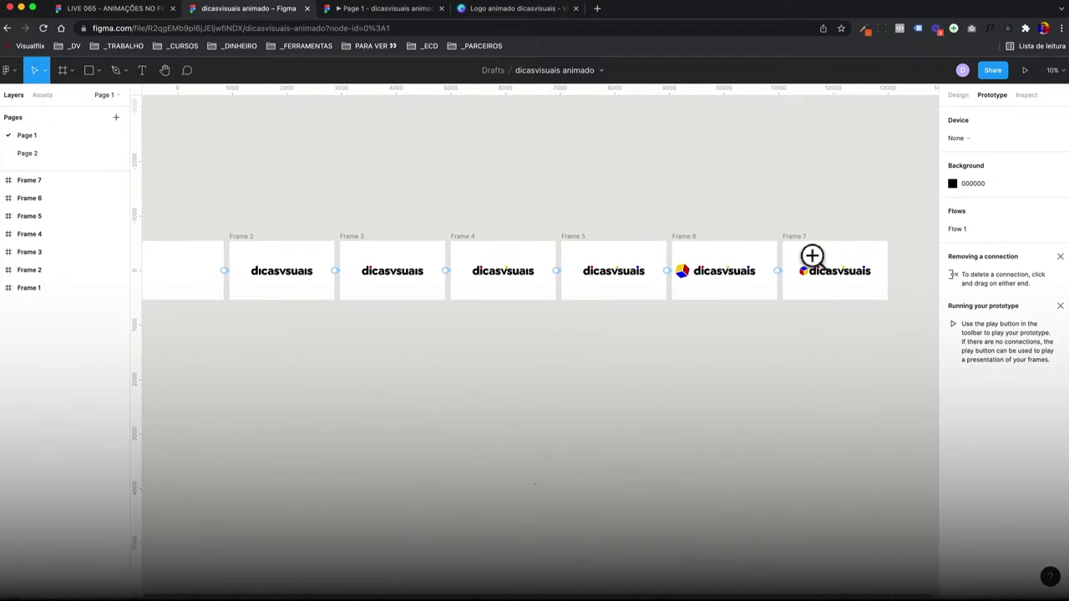
left_click_drag(785, 233, 925, 341)
left_click(462, 277)
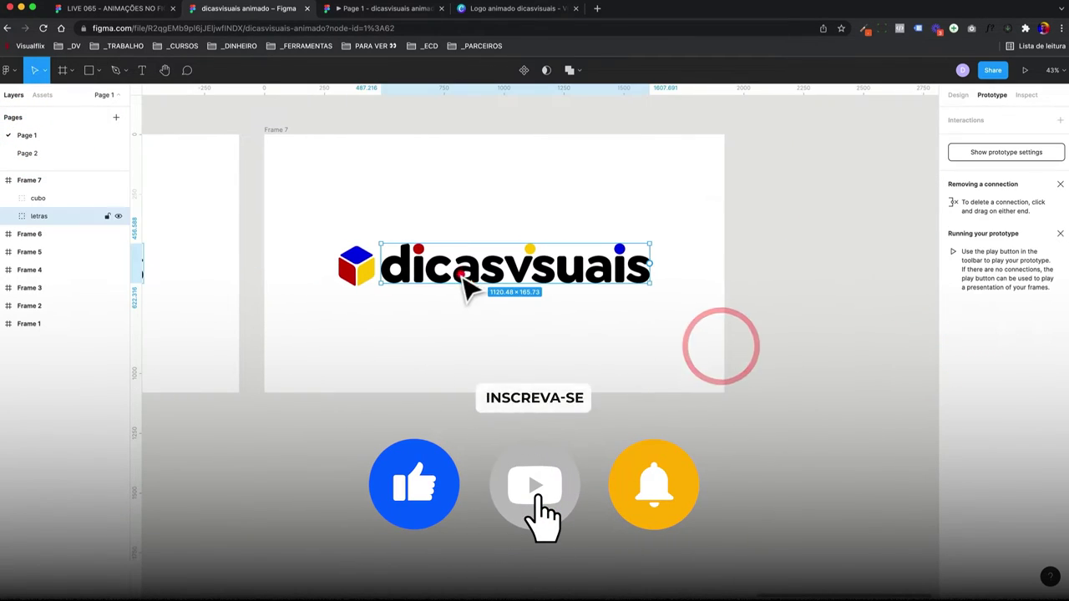
left_click(10, 216)
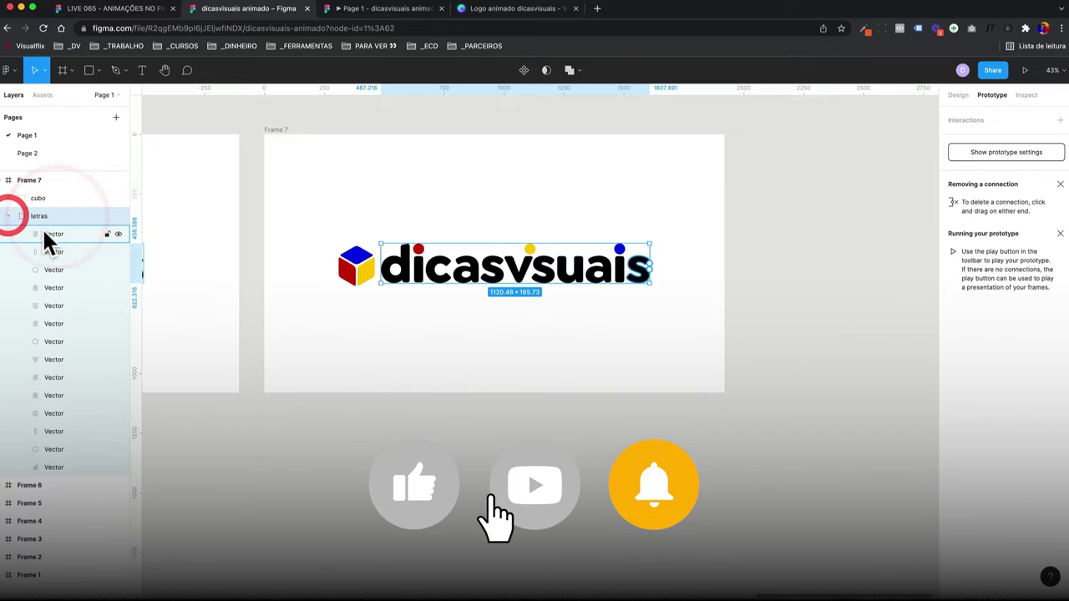
left_click(43, 233)
left_click(54, 251)
left_click(51, 270)
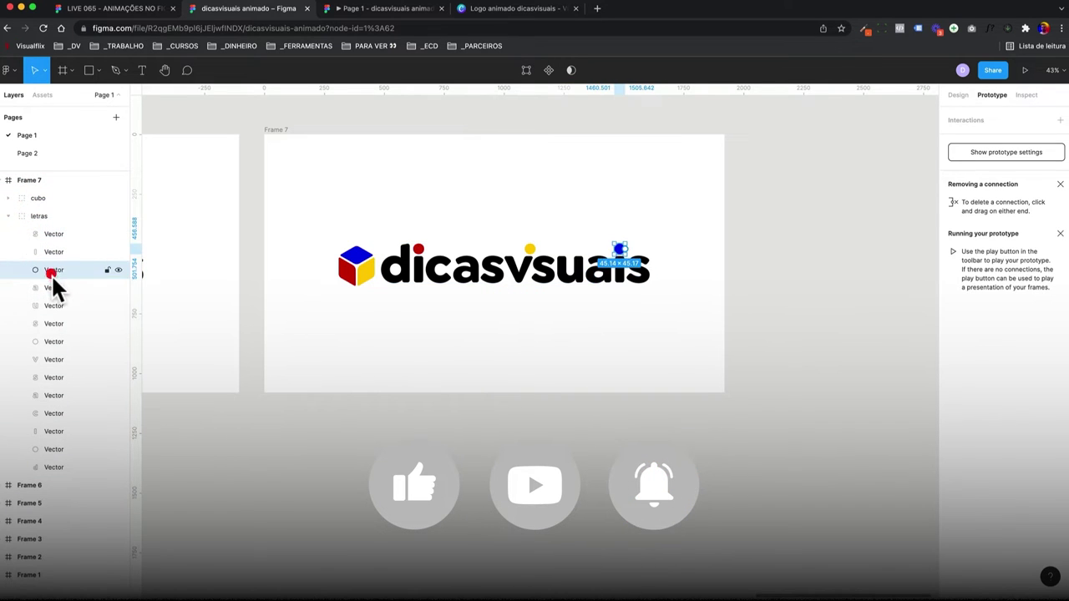
left_click(51, 286)
- Edit the u letter's points, reverting its right stem to its original height
double_click(563, 282)
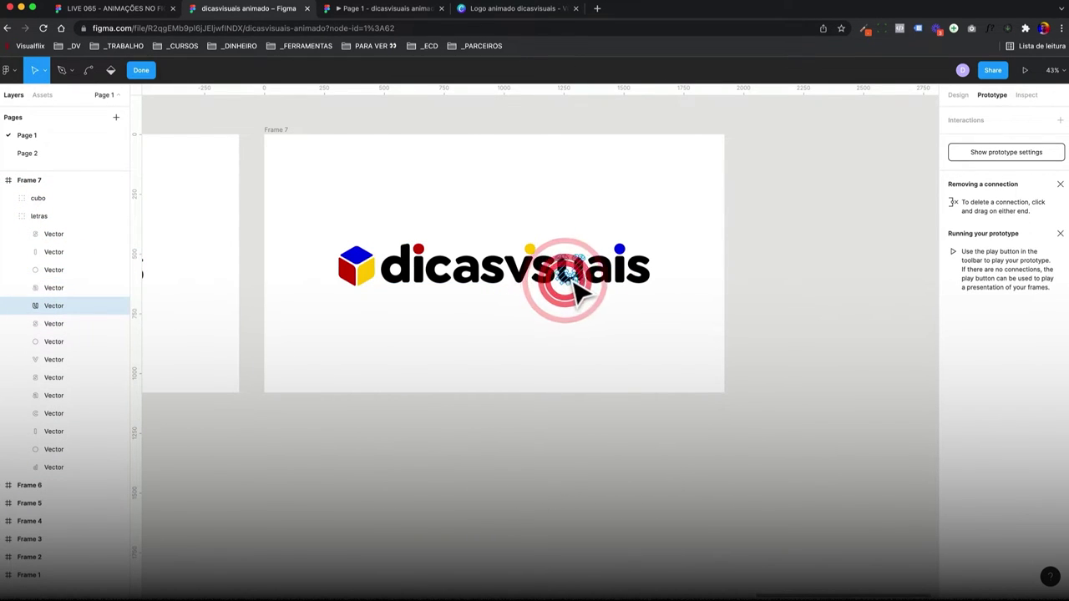
key("z")
left_click(608, 303)
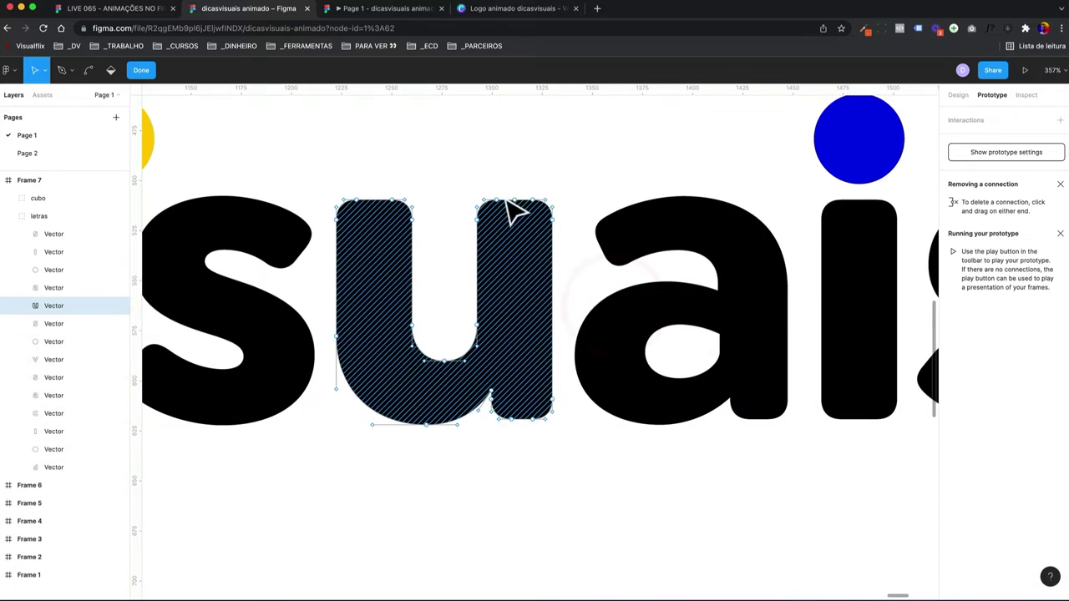
mouse_move(460, 180)
left_mouse_down()
mouse_move(558, 227)
mouse_move(558, 146)
left_mouse_up()
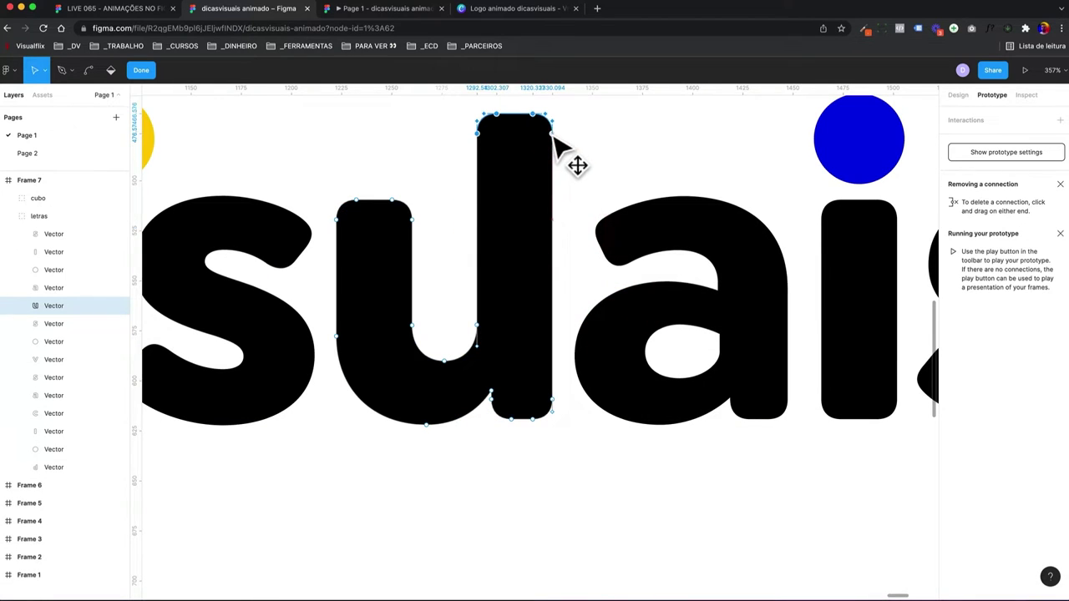
key("ctrl+z")
key("minus")
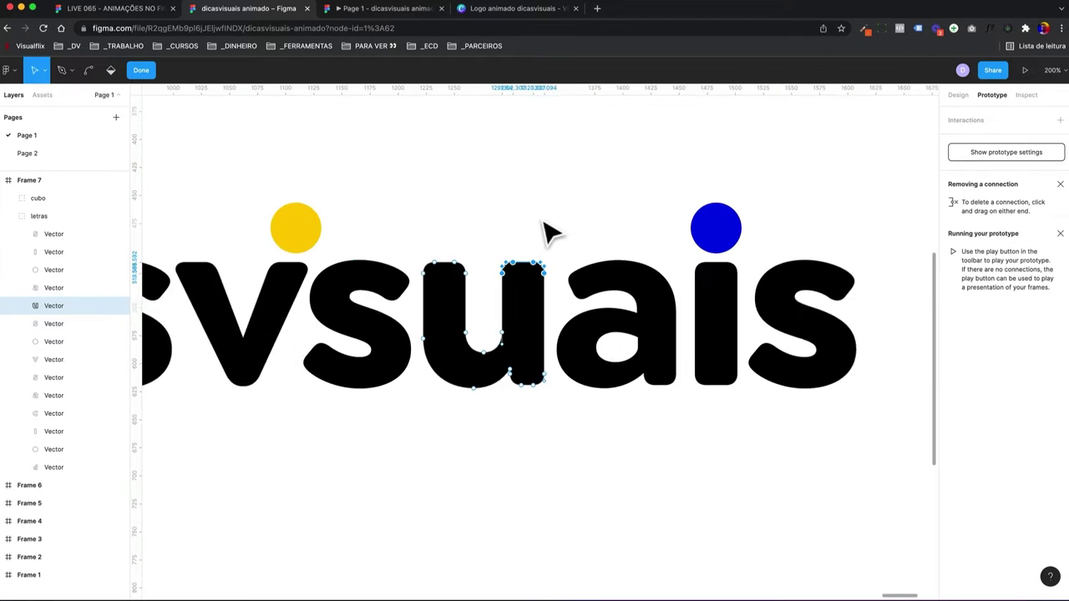
left_click(535, 204)
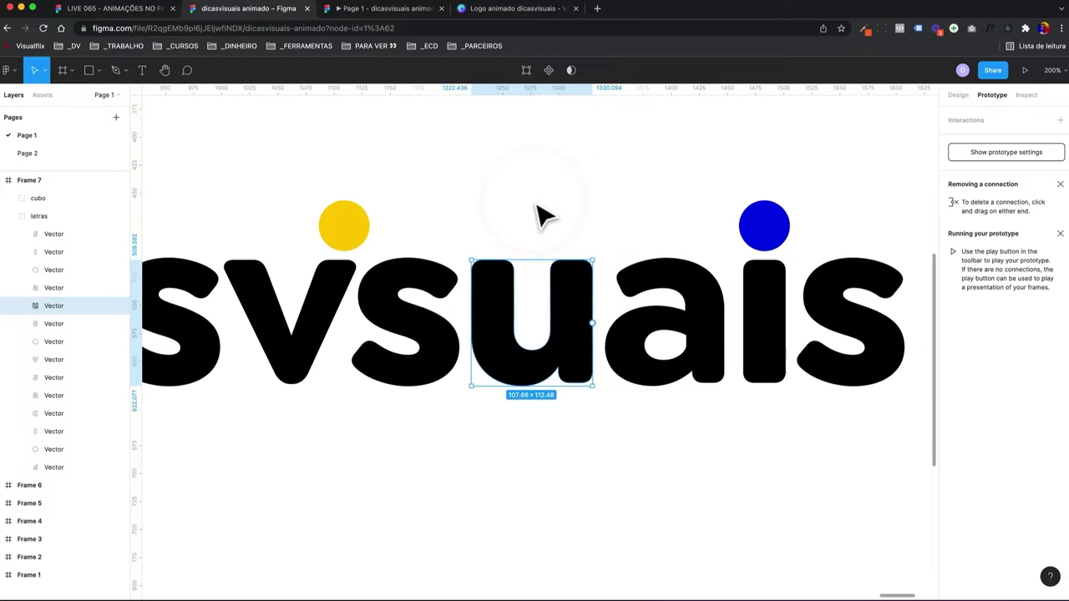
- Inspect the cubo group's top face, then collapse the cubo and letras groups in Layers
scroll(539, 225, "down", 5)
scroll(545, 242, "down", 5)
scroll(555, 359, "left", 3)
scroll(563, 382, "left", 2)
left_click(422, 341)
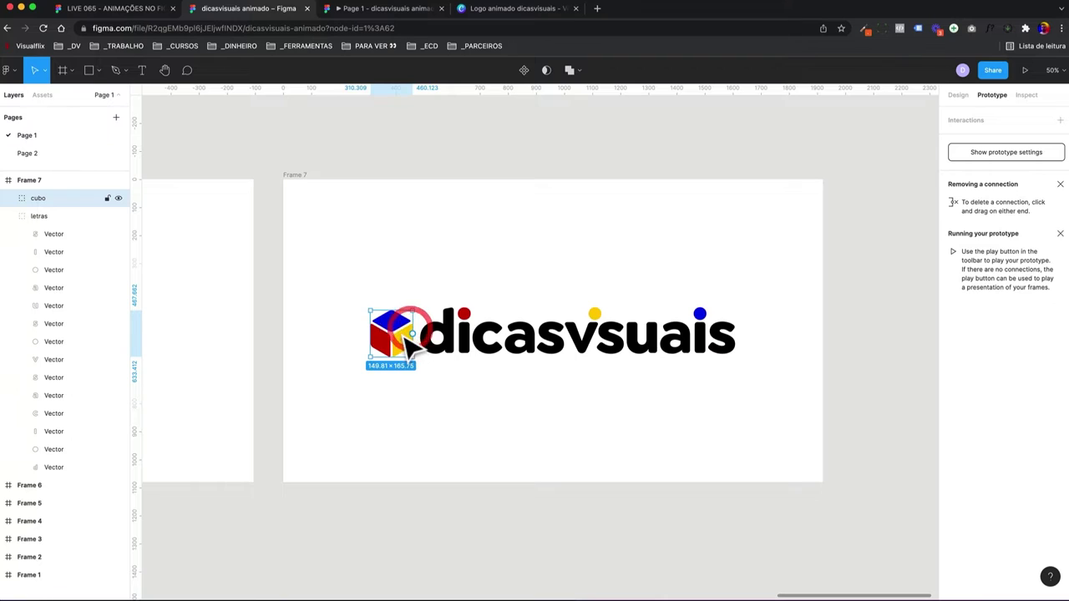
double_click(394, 325)
left_click(391, 319)
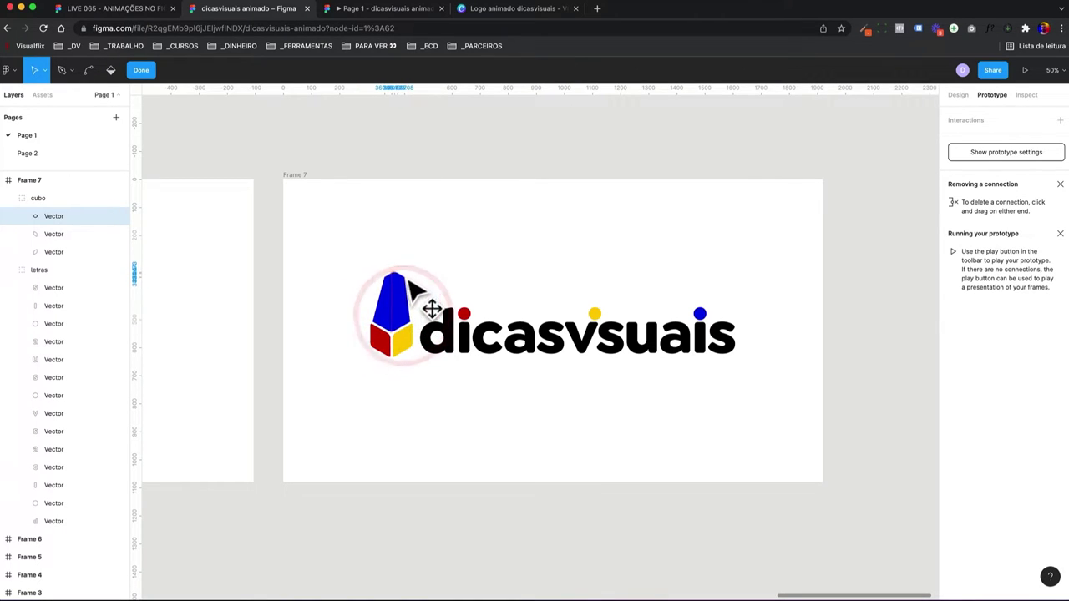
left_click(389, 251)
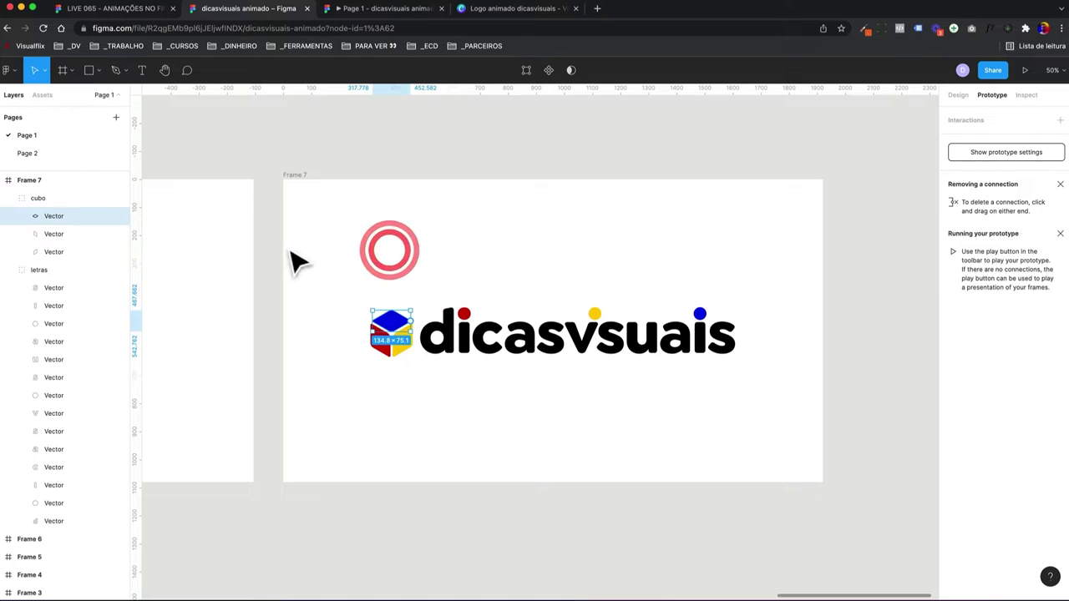
left_click(37, 199)
left_click(9, 198)
left_click(9, 216)
left_click(428, 235)
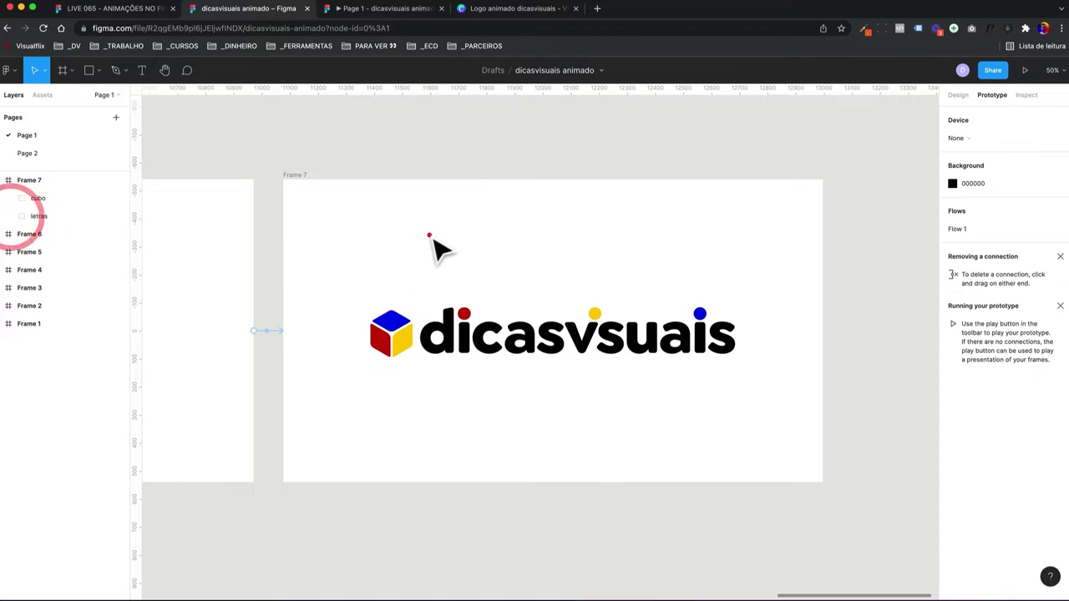
- Marquee-select the cube and lettering in Frame 7 and go to the empty Page 2
scroll(520, 279, "down", 5)
scroll(521, 279, "down", 5)
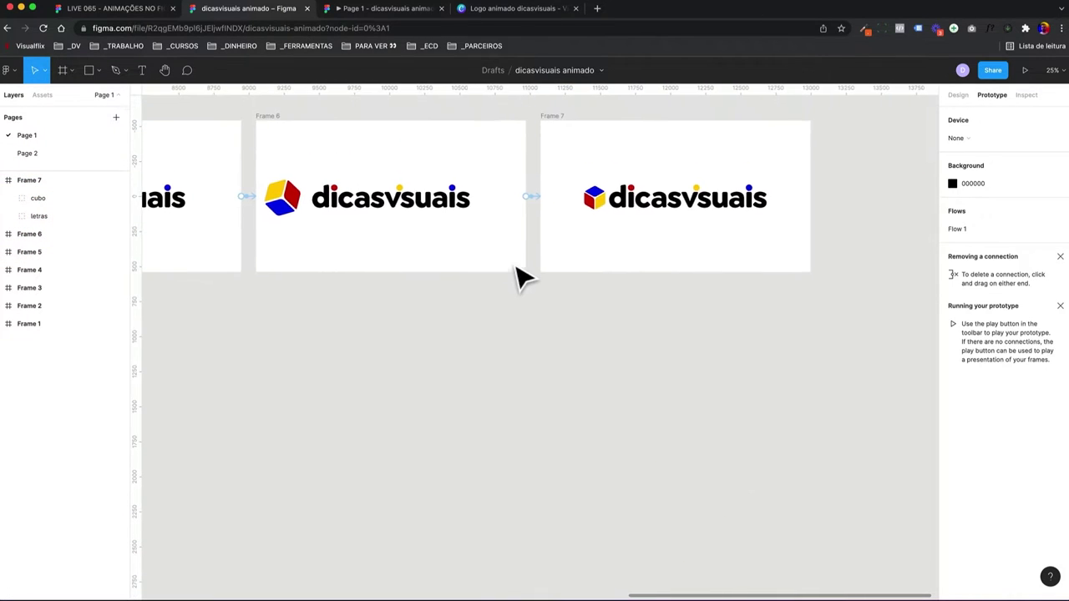
scroll(521, 279, "right", 2)
left_click_drag(526, 231, 585, 227)
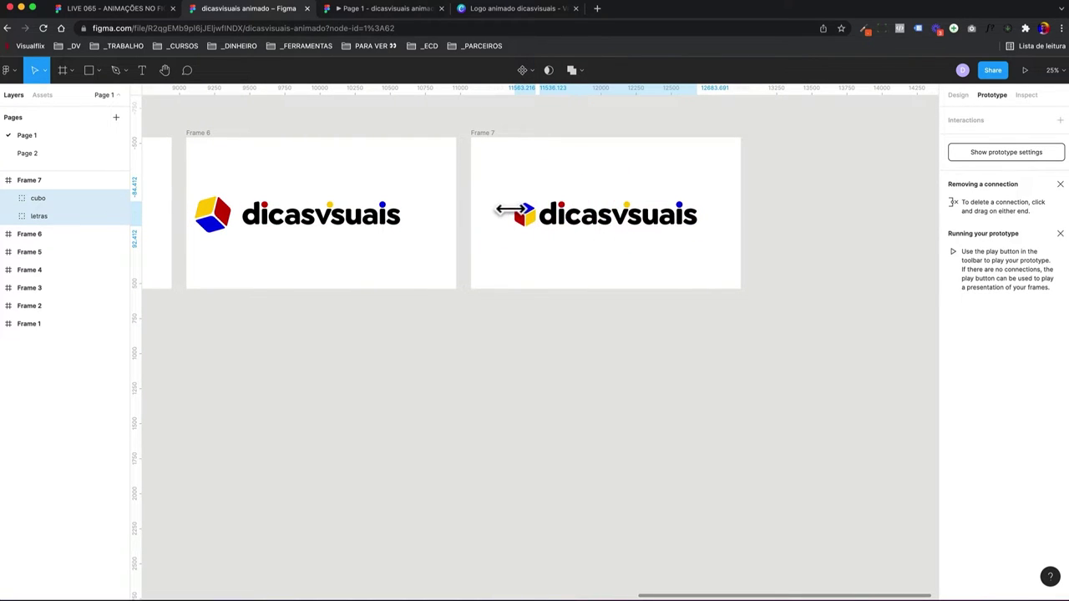
left_click(28, 152)
- Draw Frame 1 on Page 2 and size it to 1920×1080
left_click(320, 198)
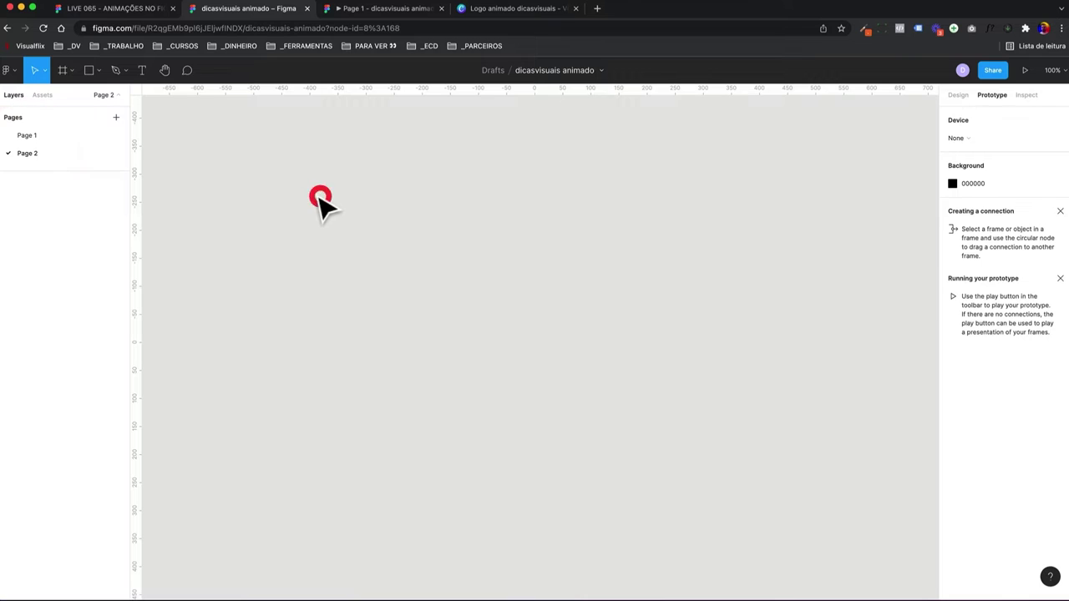
key("f")
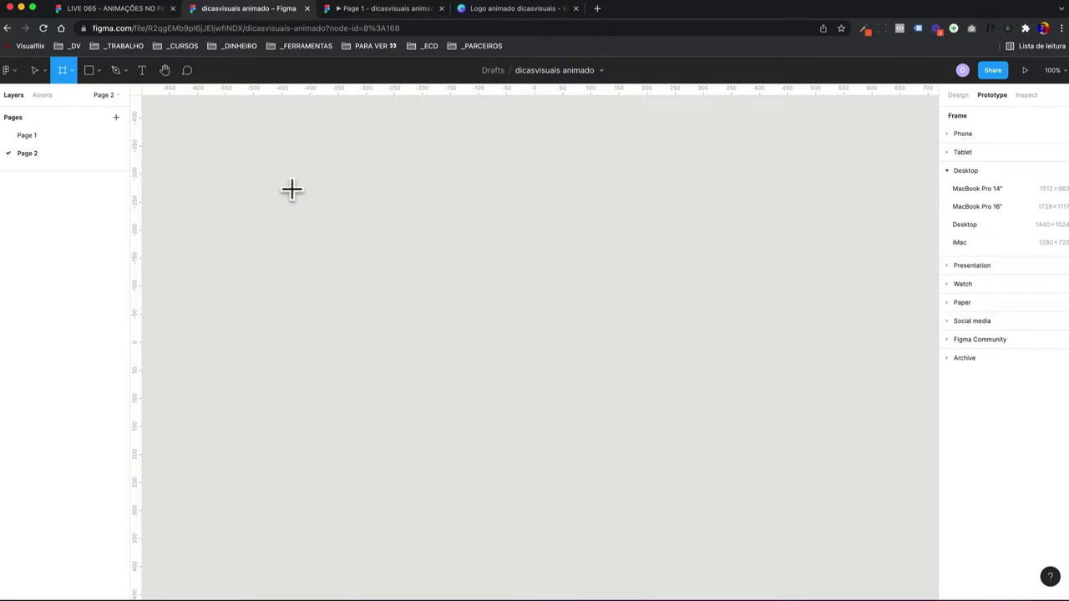
left_click_drag(277, 175, 428, 261)
left_click(957, 95)
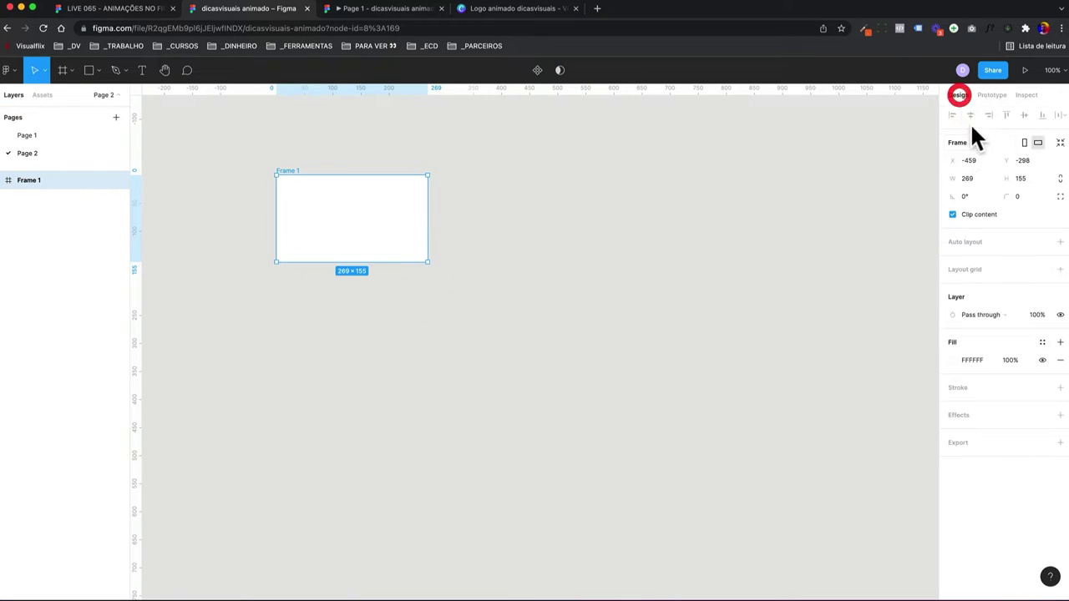
double_click(978, 177)
type("1920")
key("Tab")
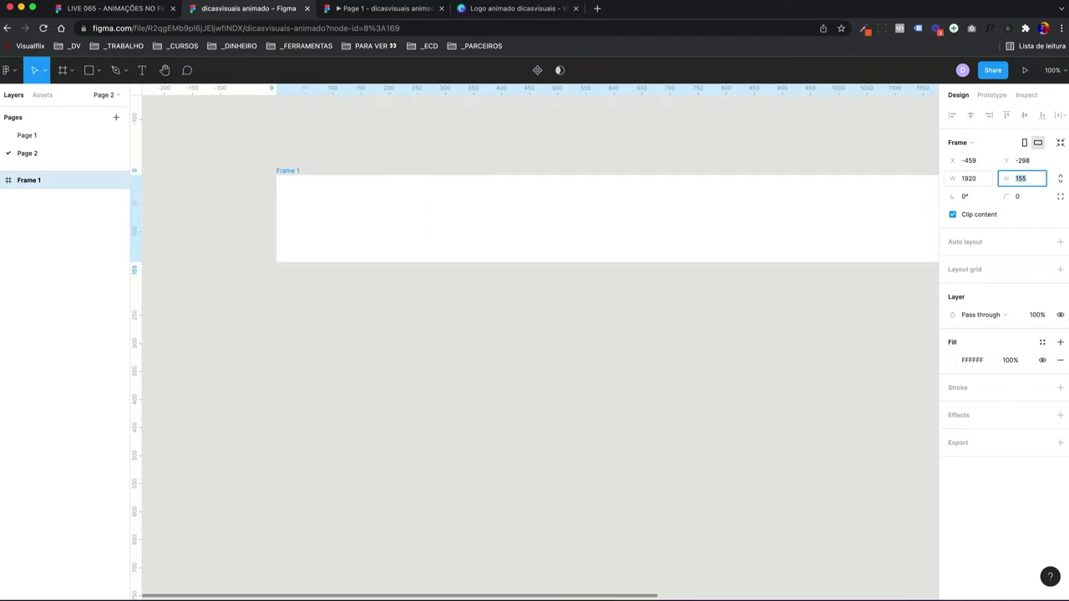
type("1080")
key("Return")
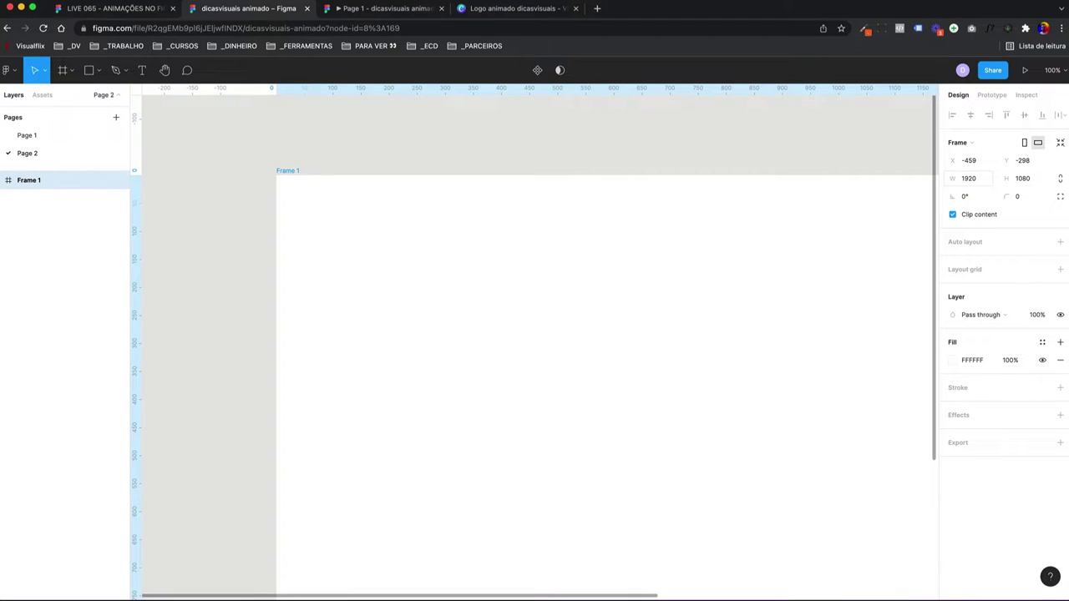
key("shift+1")
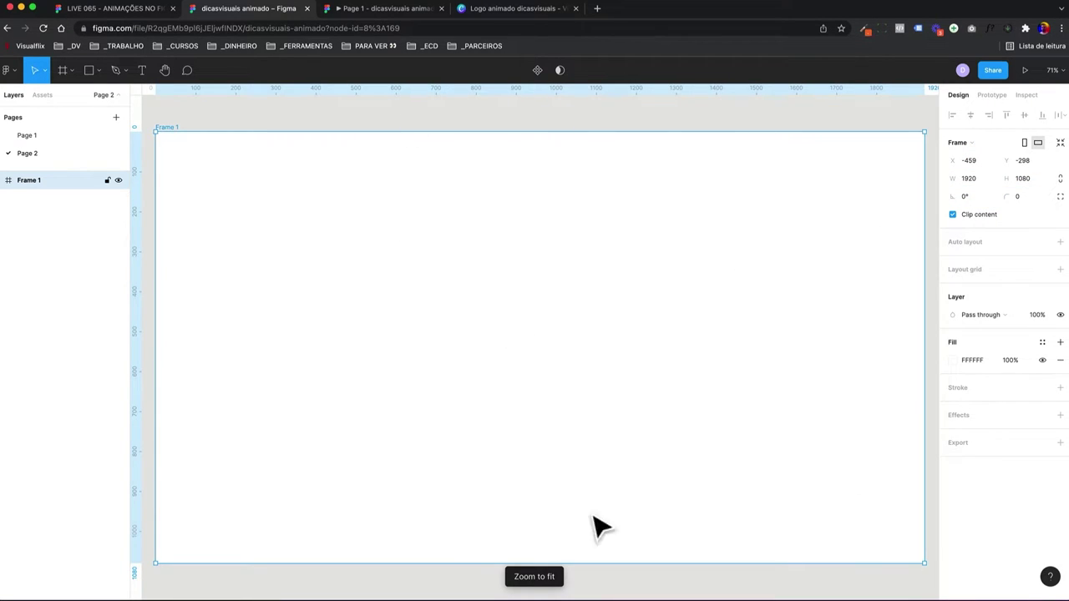
- Paste the dicasvisuais logo, with its cubo and letras groups, into Frame 1
left_click(455, 124)
left_click(430, 209)
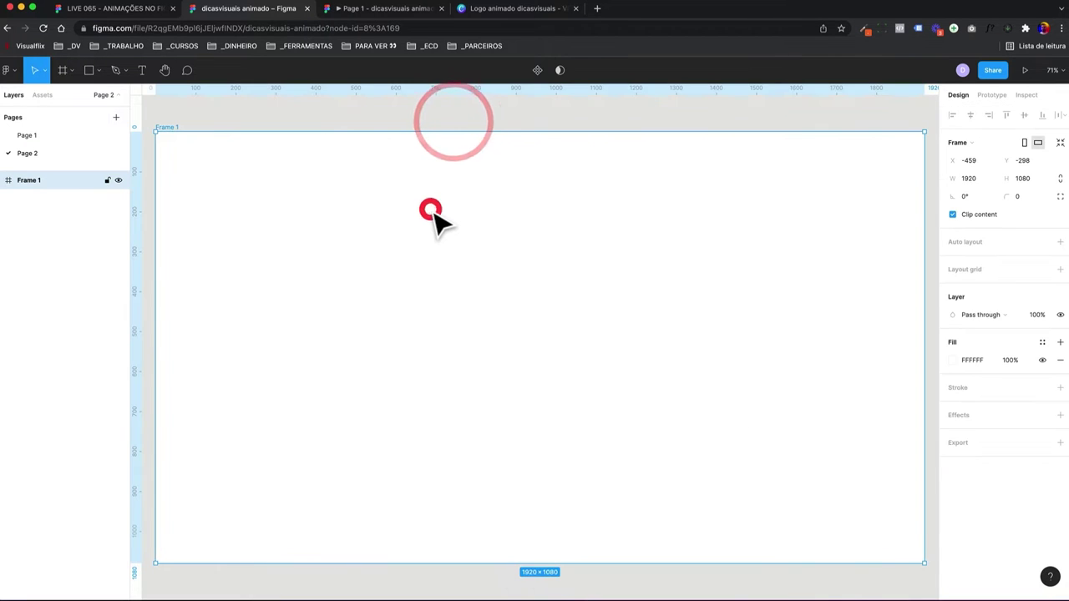
key("ctrl+v")
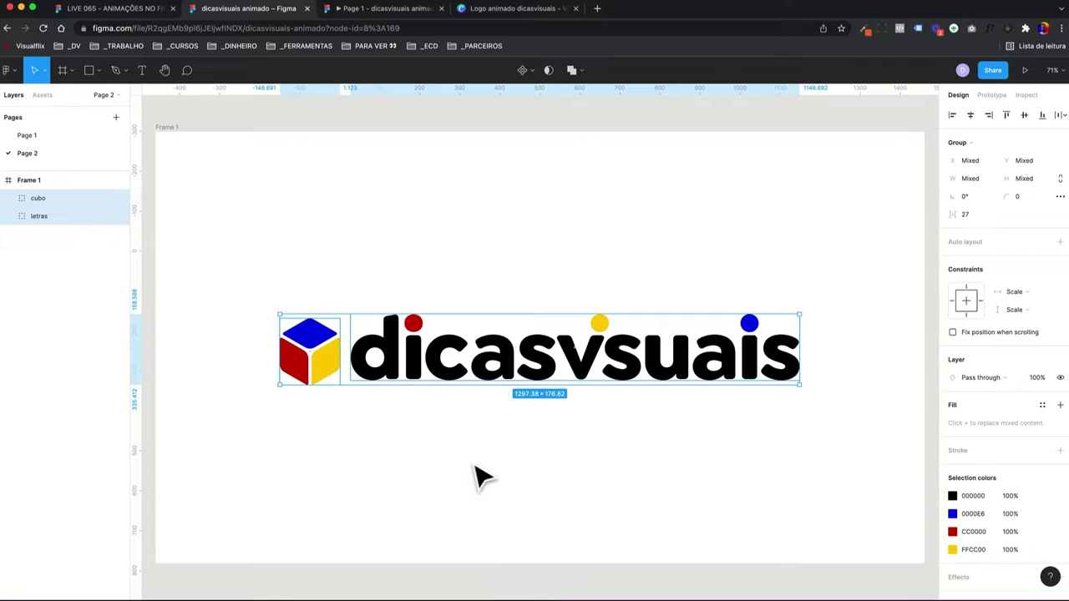
left_click(40, 216)
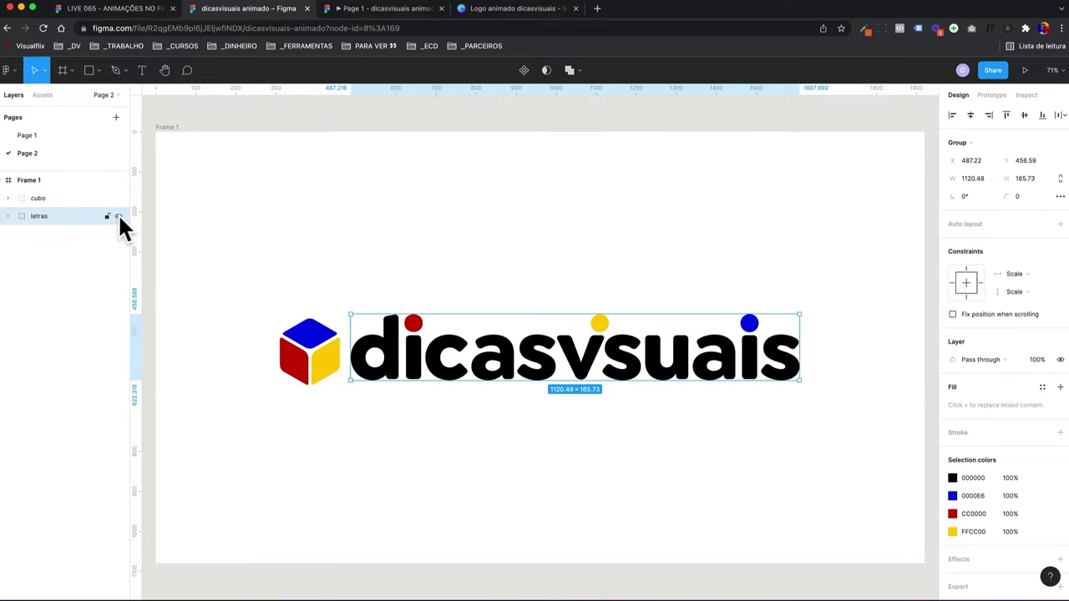
left_click(55, 197)
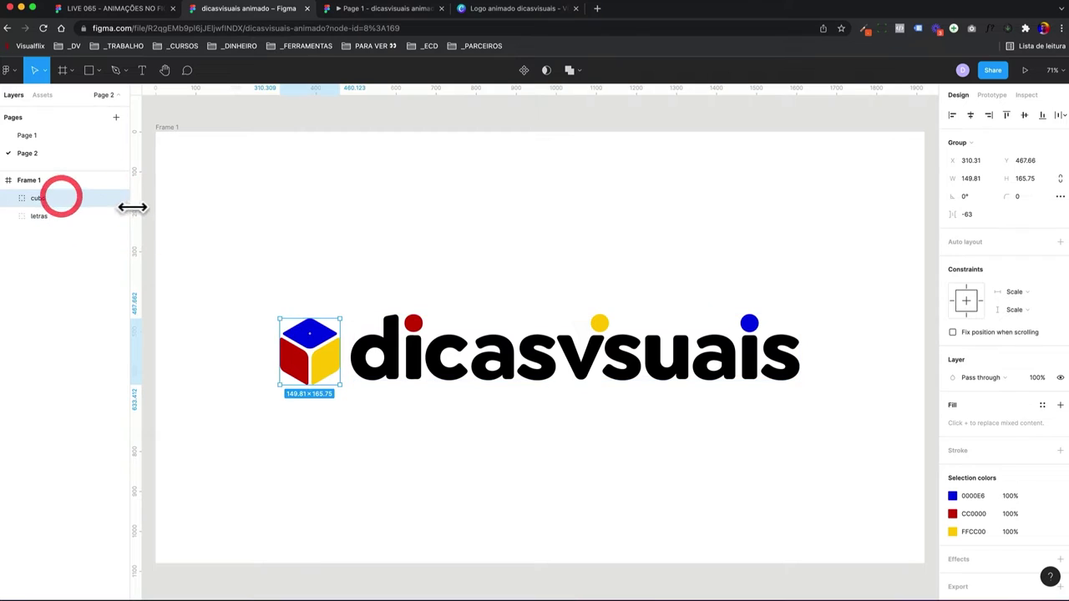
left_click(119, 196)
left_click(454, 228)
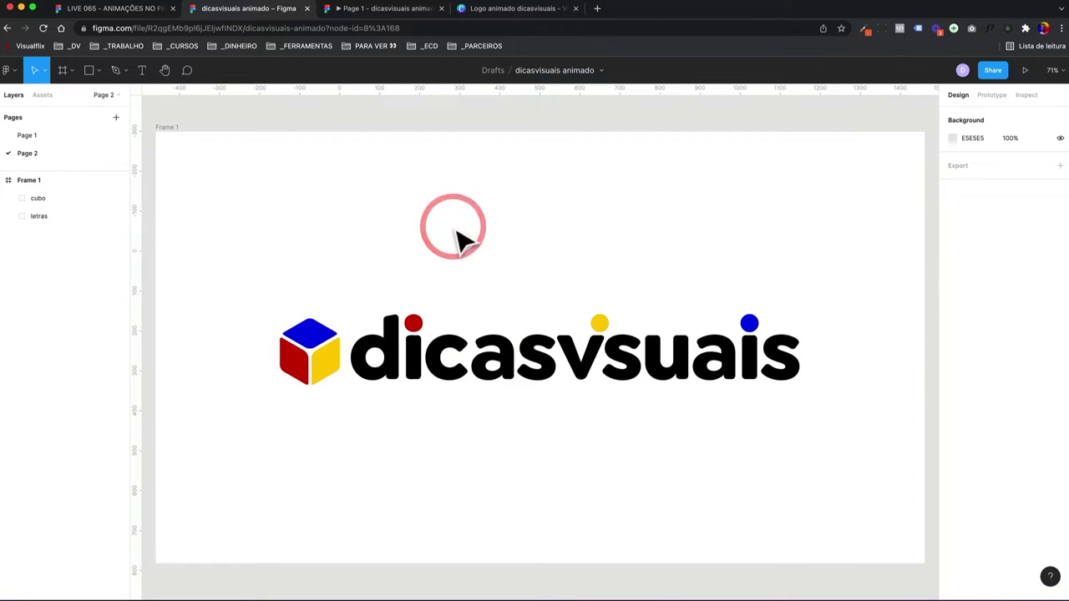
- Open the Dicas Visuais YouTube channel in a new browser tab
key("ctrl+t")
type(";youtube")
key("ctrl+a")
type("https://www.youtube.com/DicasVisuais")
key("Return")
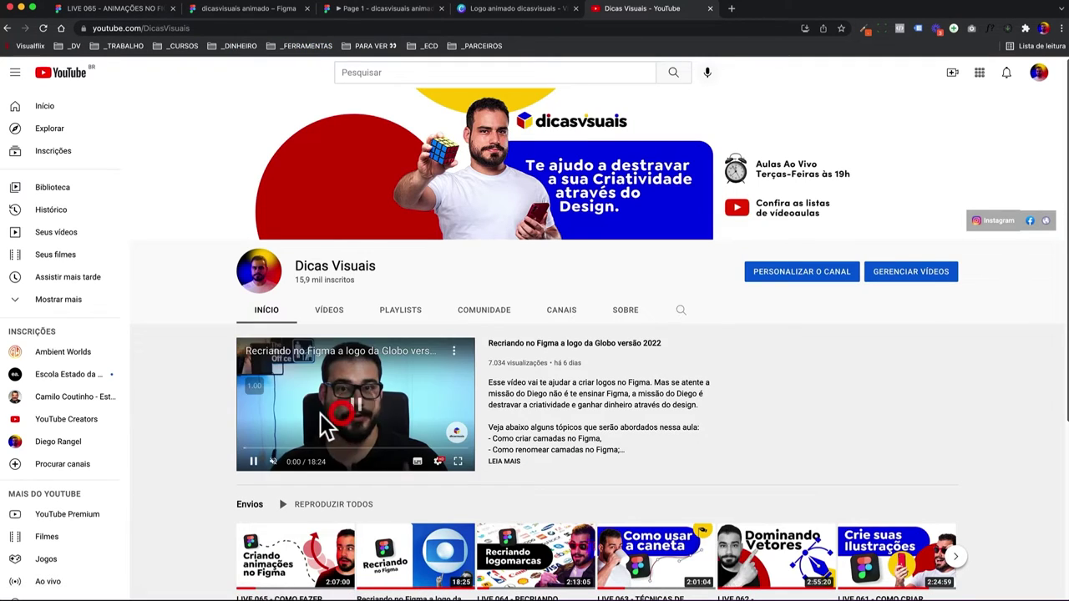
- Scroll to the channel's Envios uploads row, then go back to the Figma file
scroll(327, 429, "down", 2)
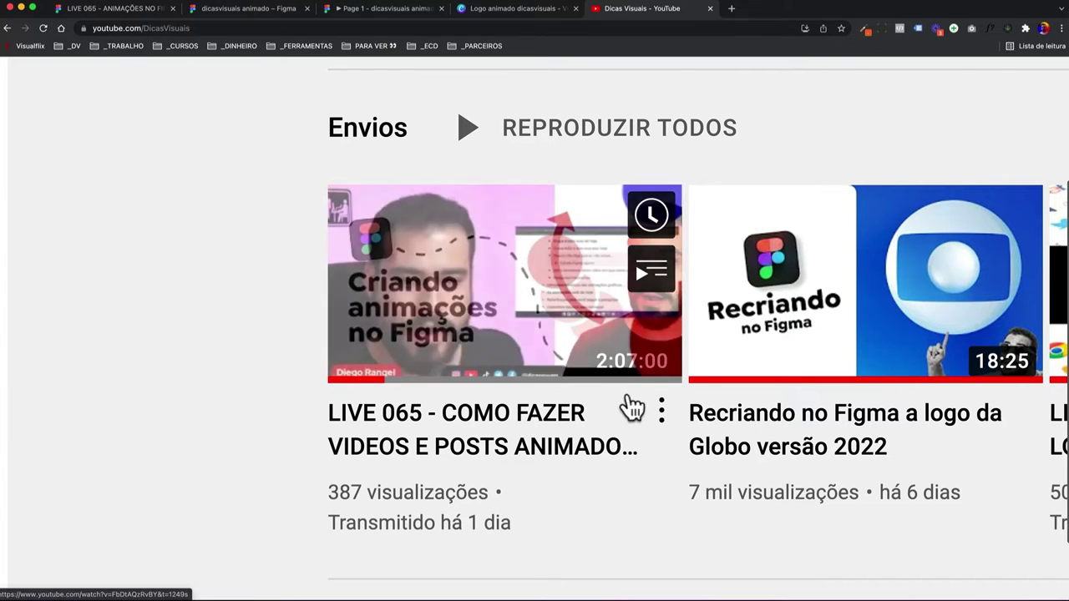
left_click(253, 10)
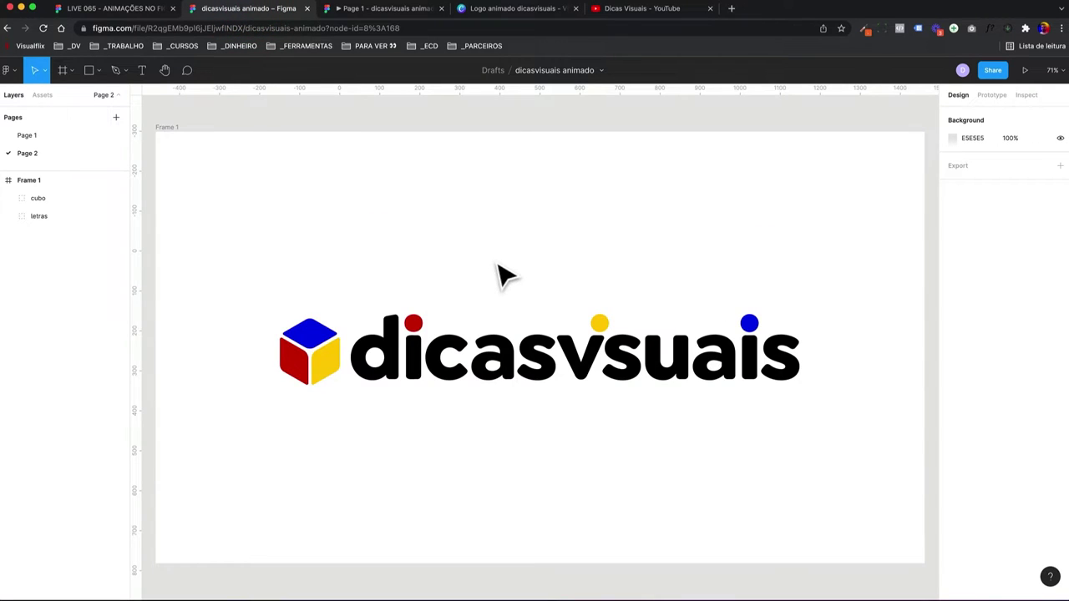
- Check Frame 7's 1920×1080 size on Page 1, then return to Page 2
key("minus")
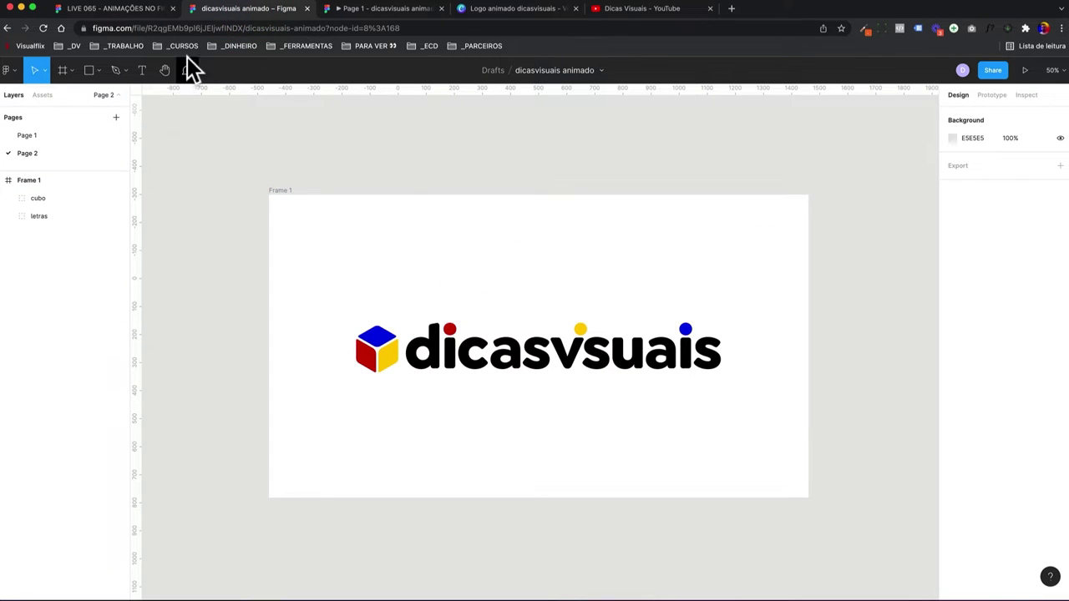
left_click(33, 136)
left_click(524, 175)
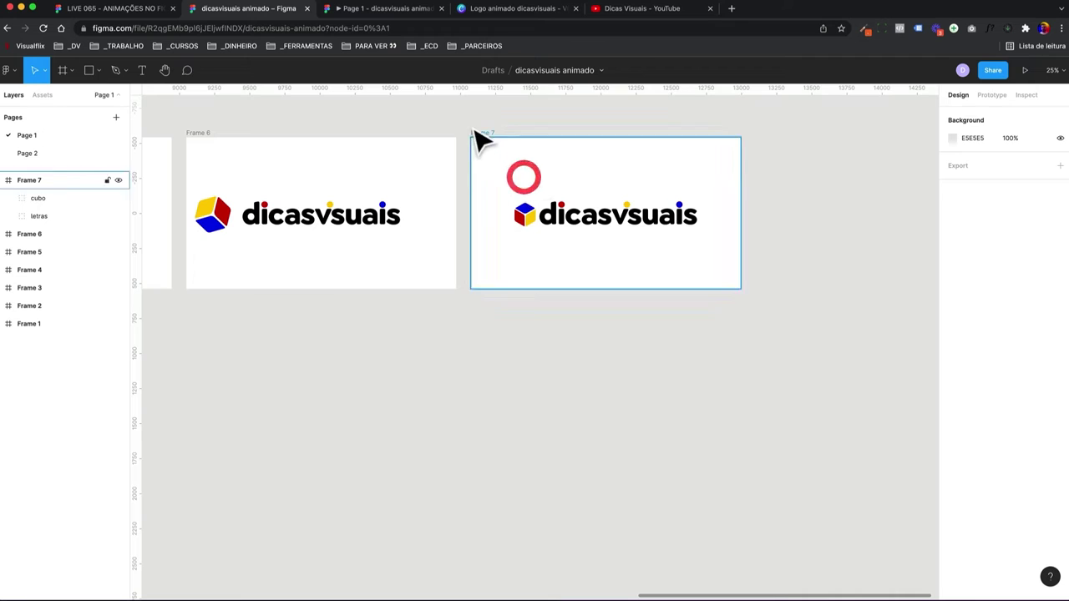
left_click_drag(518, 177, 748, 305)
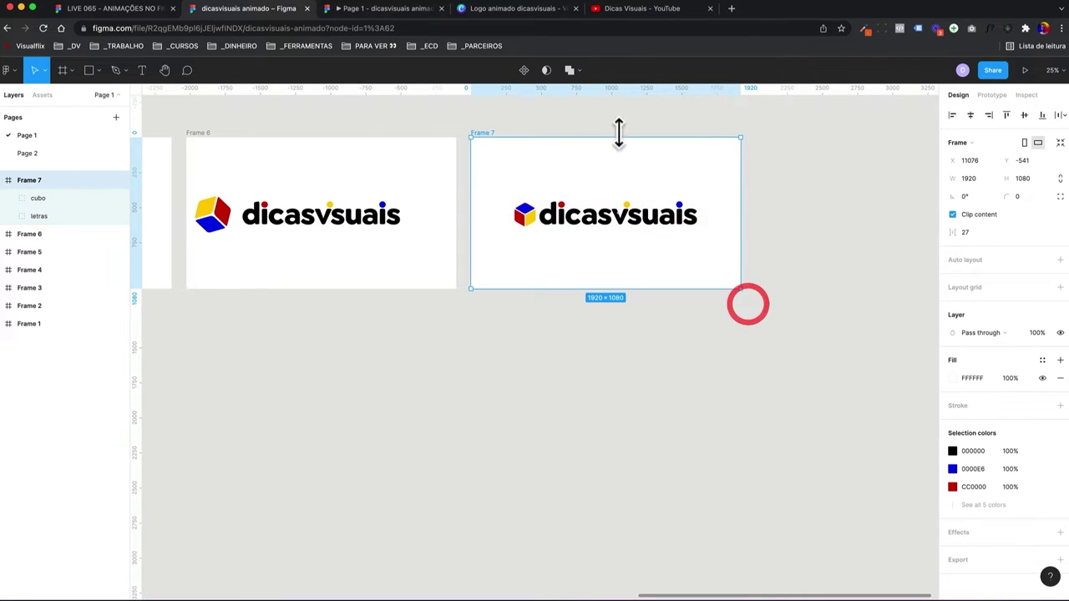
left_click(47, 153)
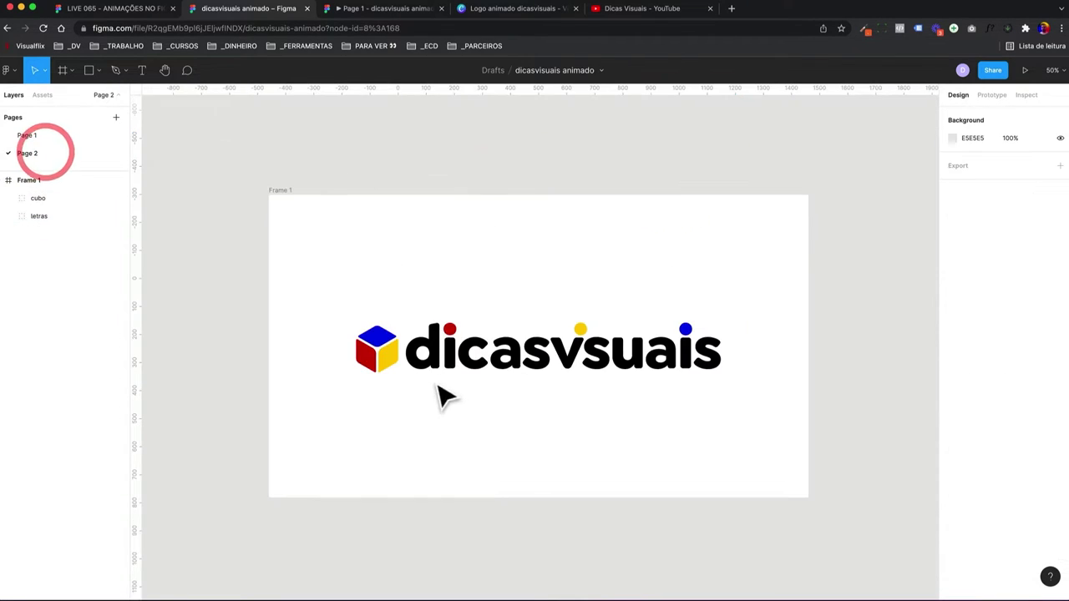
- Test moving the s, the cube and the i's dot as separate shapes, then open a new tab
left_click(598, 364)
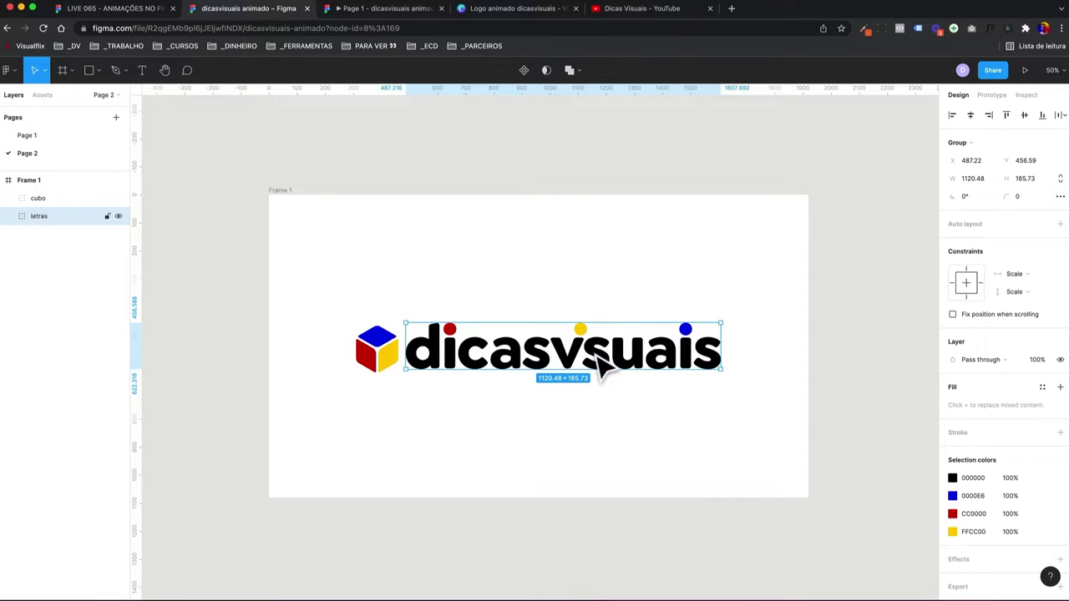
double_click(595, 355)
mouse_move(596, 352)
left_mouse_down()
mouse_move(595, 425)
mouse_move(596, 355)
mouse_move(630, 418)
mouse_move(631, 352)
left_mouse_up()
left_click(377, 351)
mouse_move(377, 350)
left_mouse_down()
mouse_move(366, 351)
mouse_move(378, 351)
left_mouse_up()
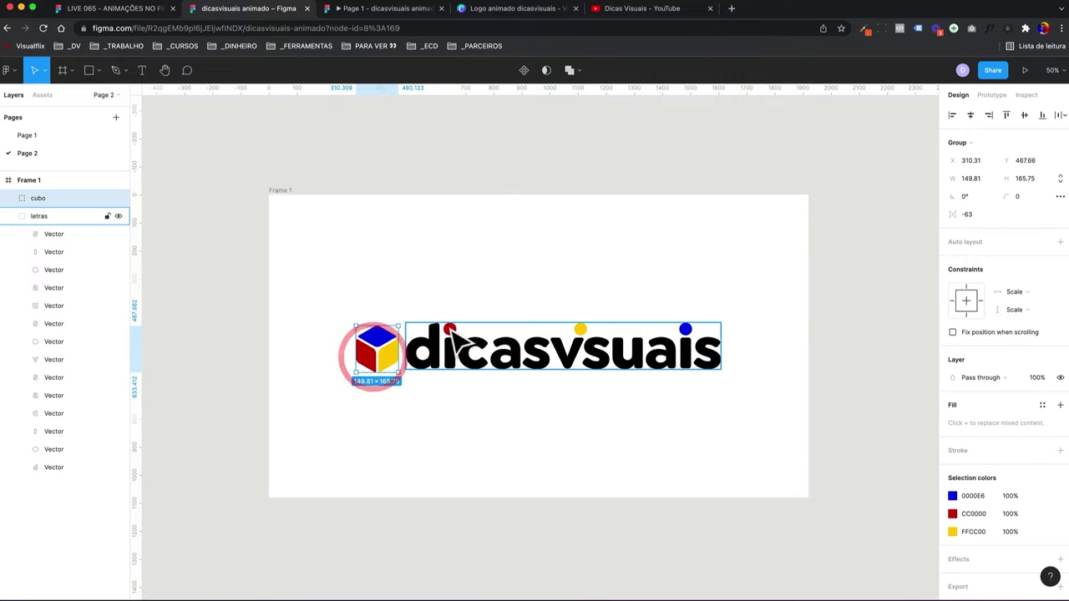
left_click(447, 328)
double_click(451, 330)
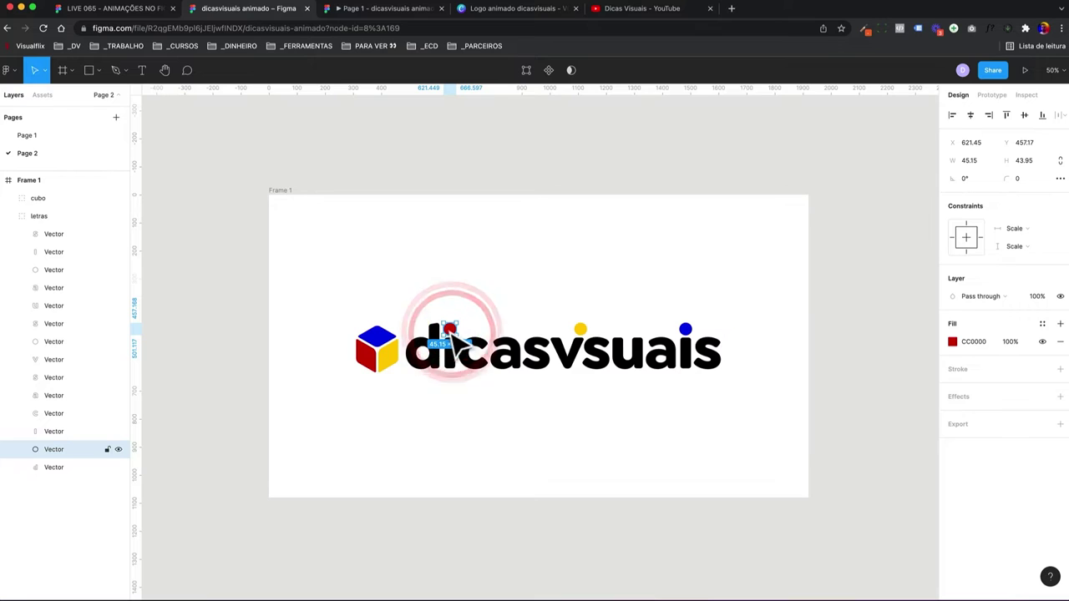
left_click(647, 408)
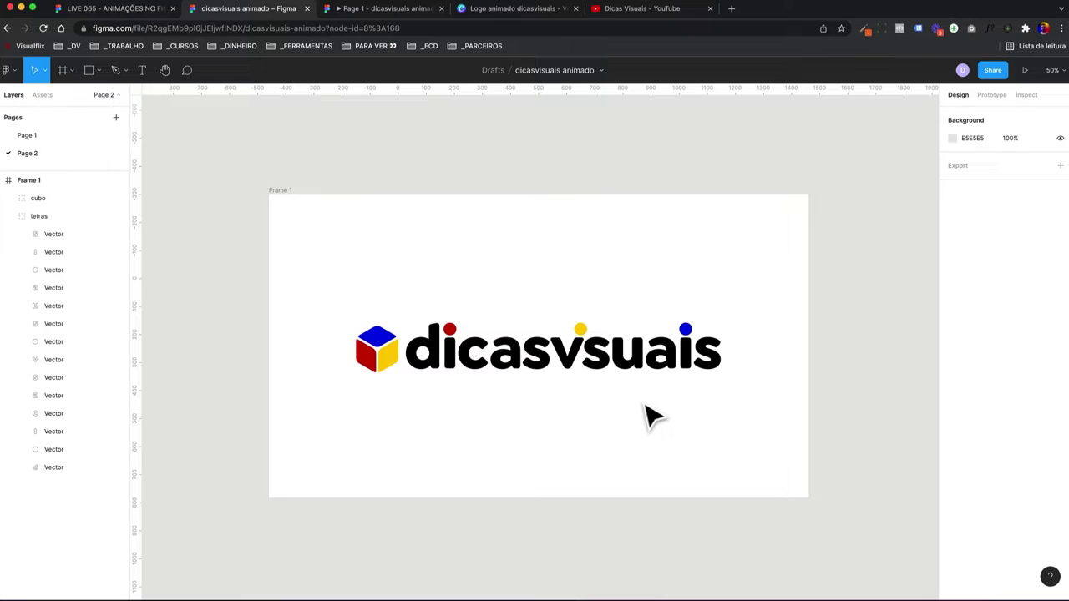
left_click(732, 9)
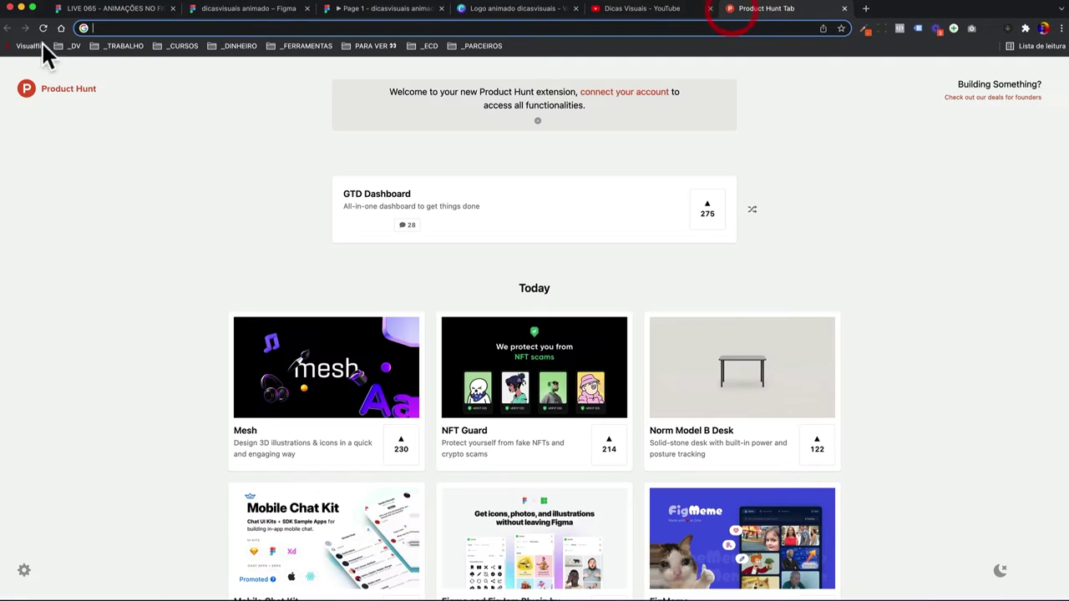
- Search Google Images for "logo animation"
type("google.com.br")
key("Return")
type("log")
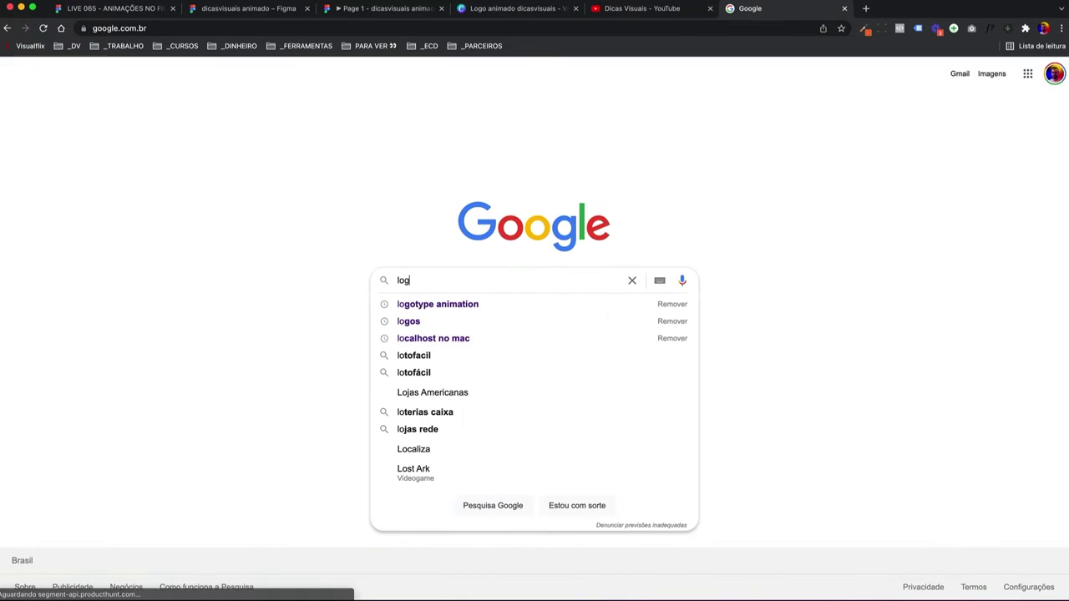
type("o anima")
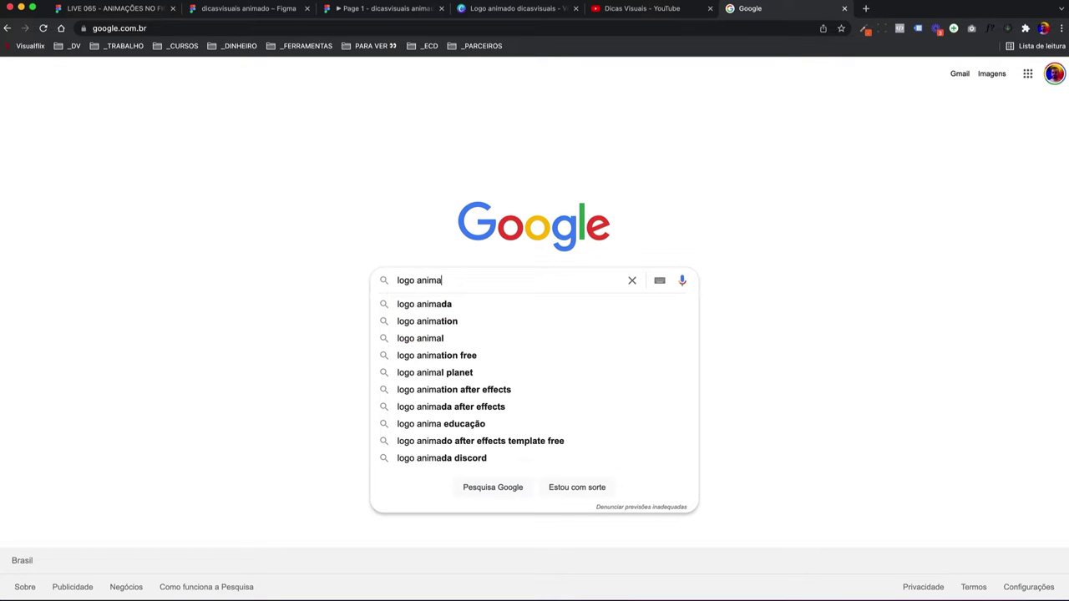
type("tion")
key("Return")
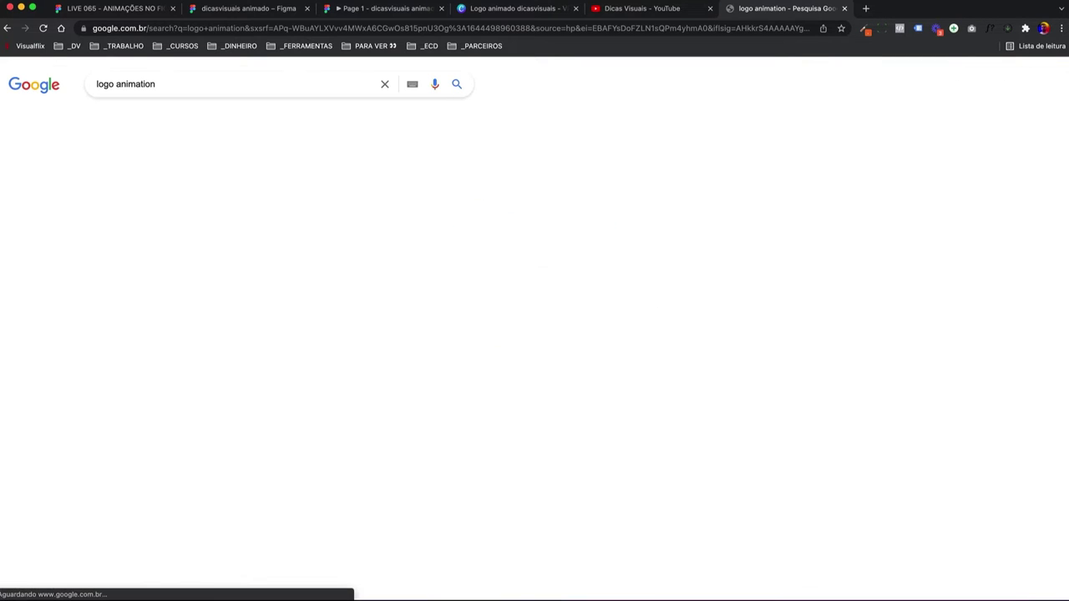
left_click(214, 118)
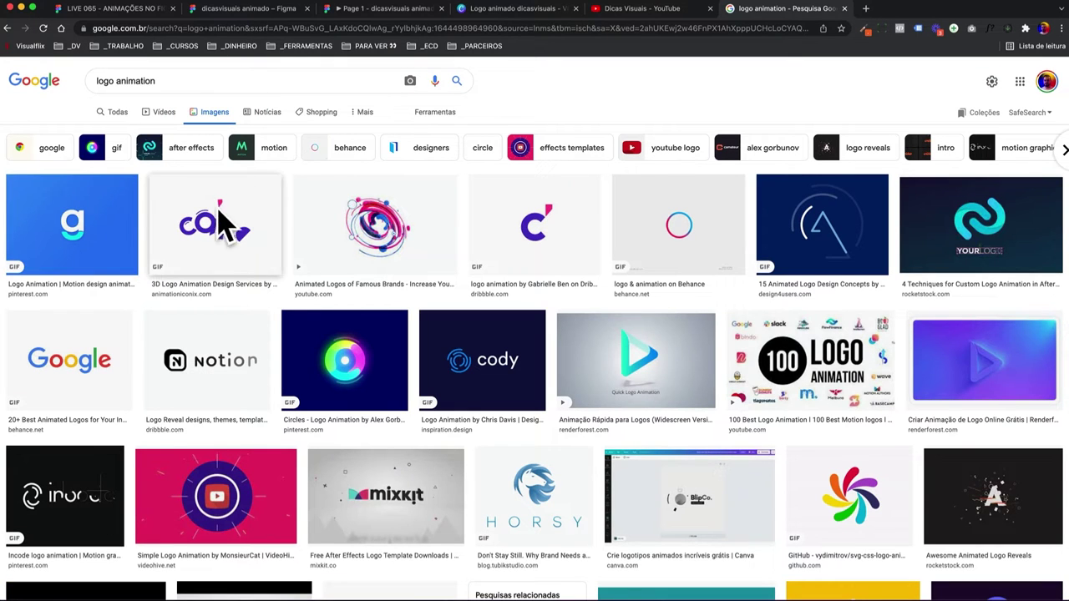
- Preview animated logo examples: the blue g, the Google logo GIF and GitHub's SVG animation
left_click(83, 225)
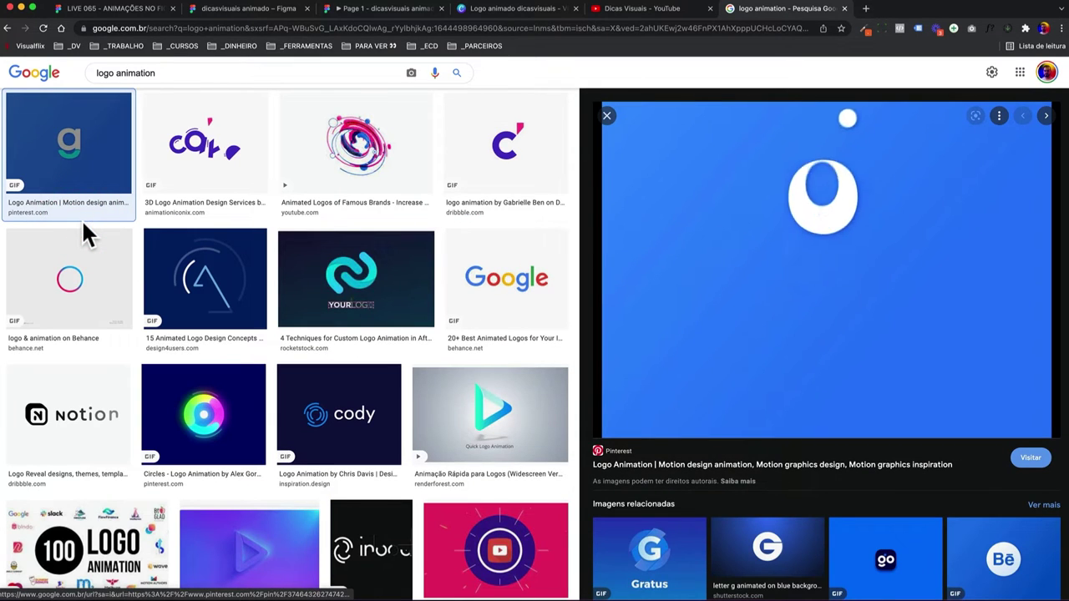
left_click(505, 289)
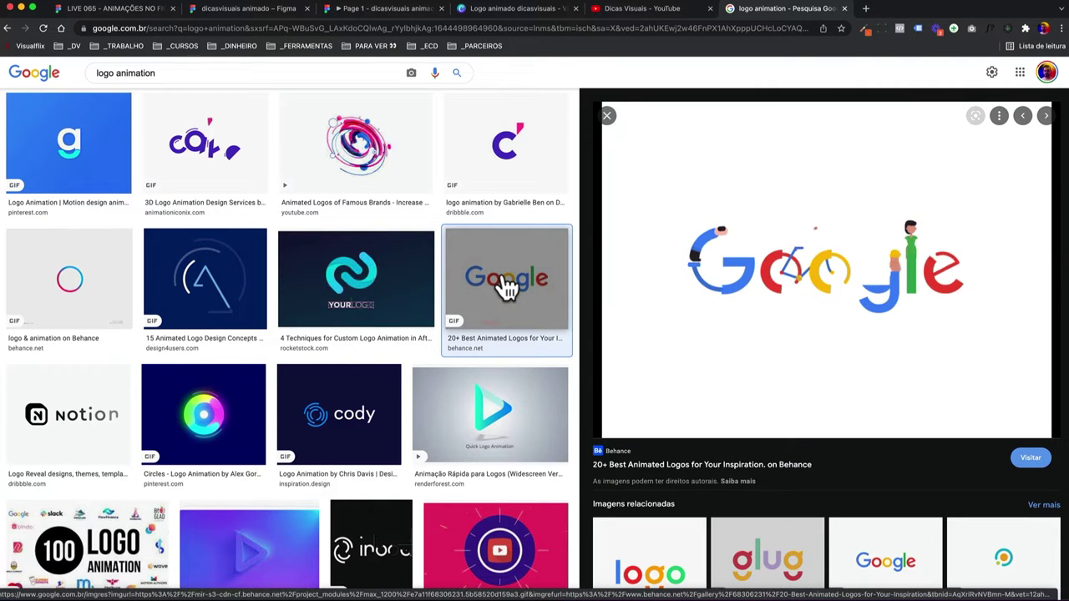
scroll(473, 316, "down", 1)
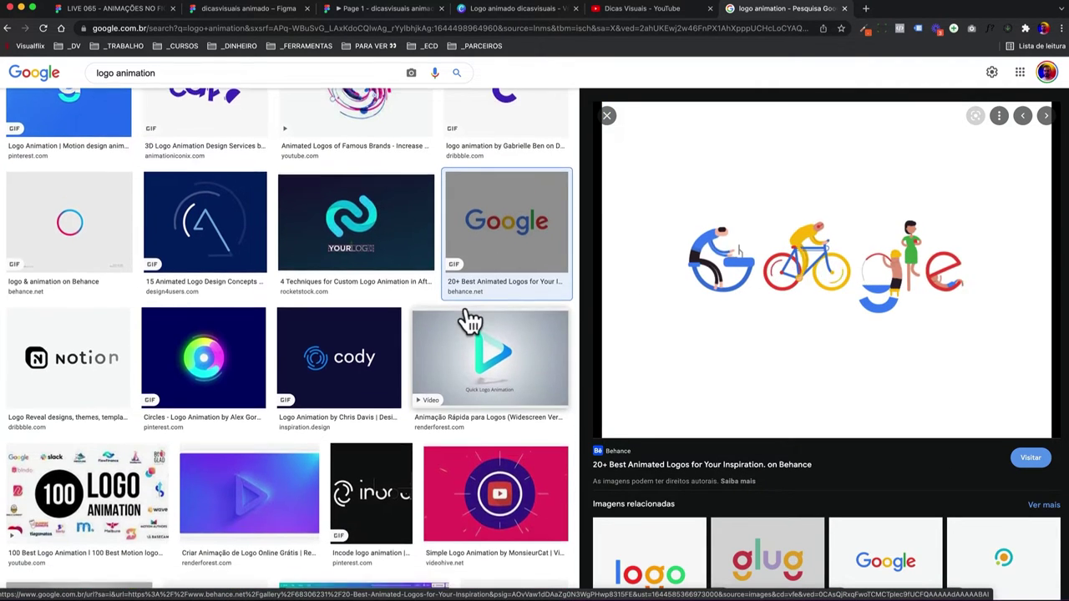
scroll(473, 319, "down", 2)
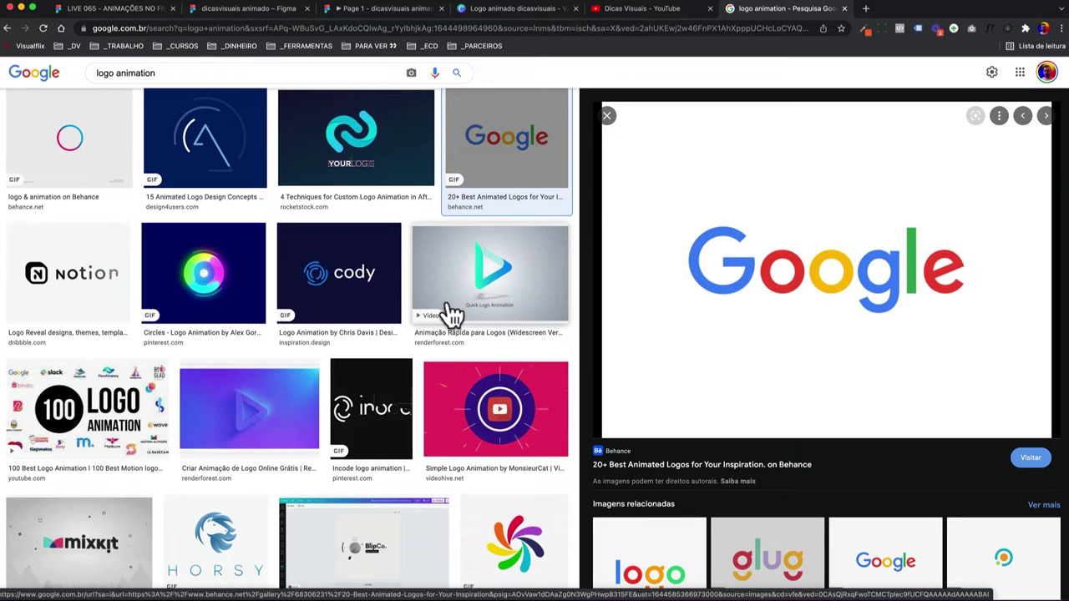
scroll(451, 316, "down", 3)
scroll(454, 315, "down", 1)
scroll(454, 313, "down", 2)
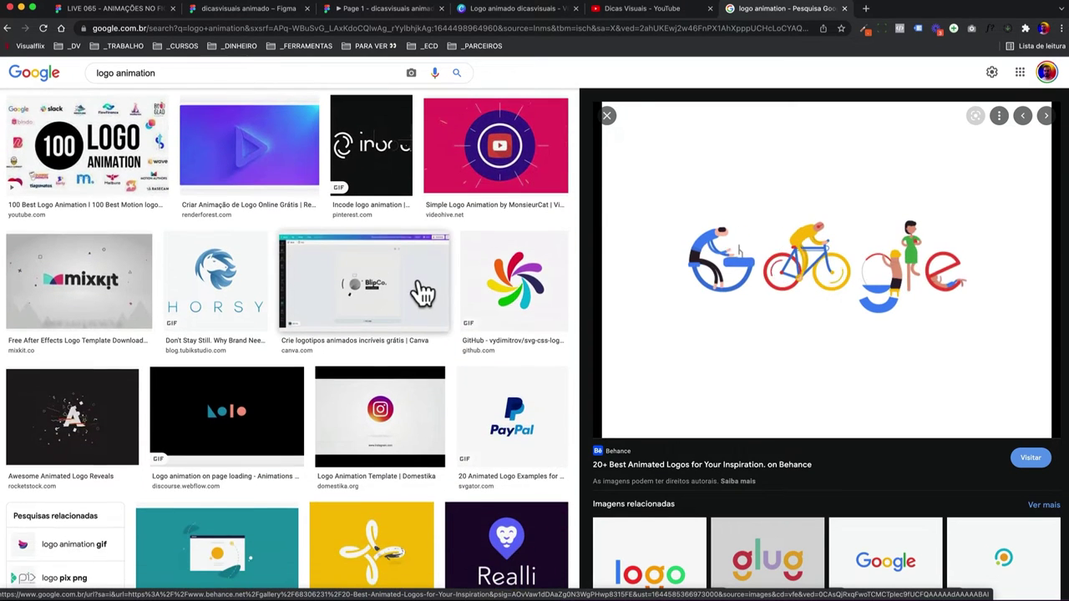
left_click(503, 288)
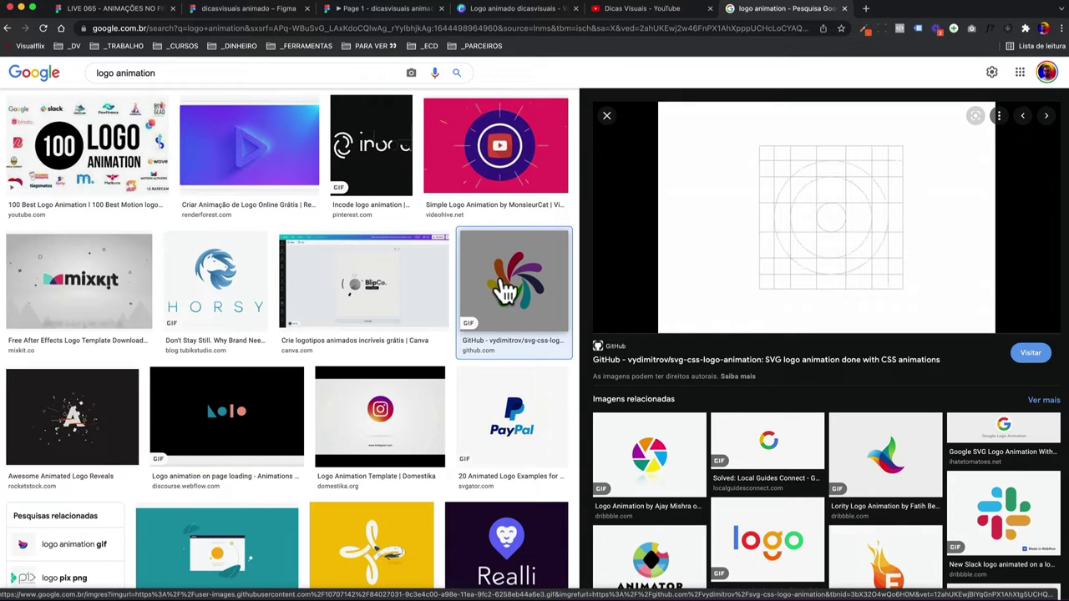
- Replay the Canva logo animation up to about 0:03, then return to Figma
left_click(549, 11)
mouse_move(573, 451)
left_mouse_down()
mouse_move(334, 454)
mouse_move(509, 452)
left_mouse_up()
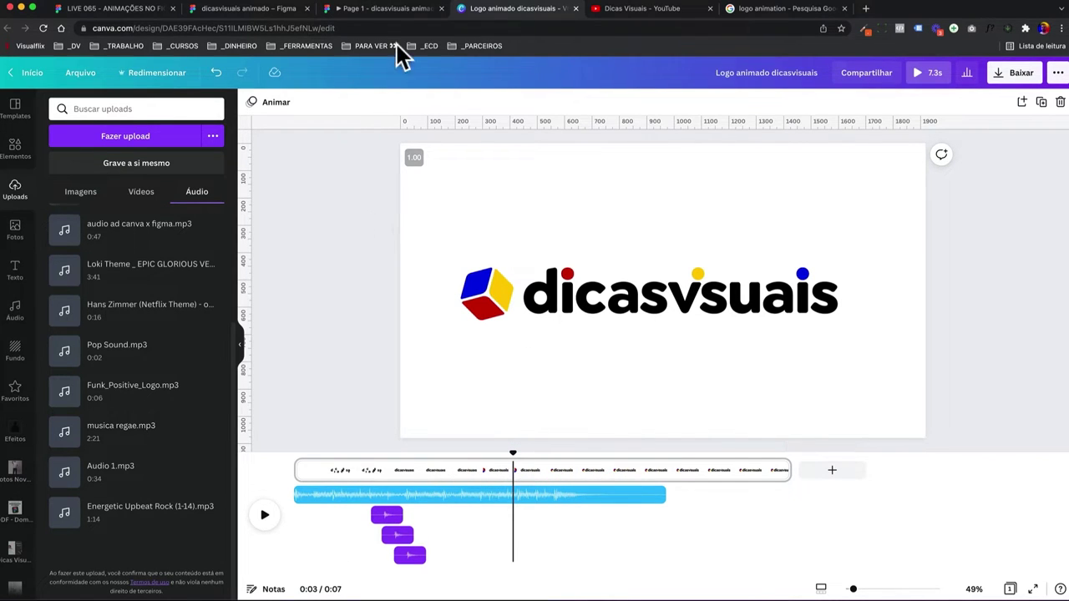
left_click(259, 10)
- Duplicate Frame 1 and park the copy, Frame 2, far to the right
left_click(409, 226)
scroll(410, 226, "down", 3)
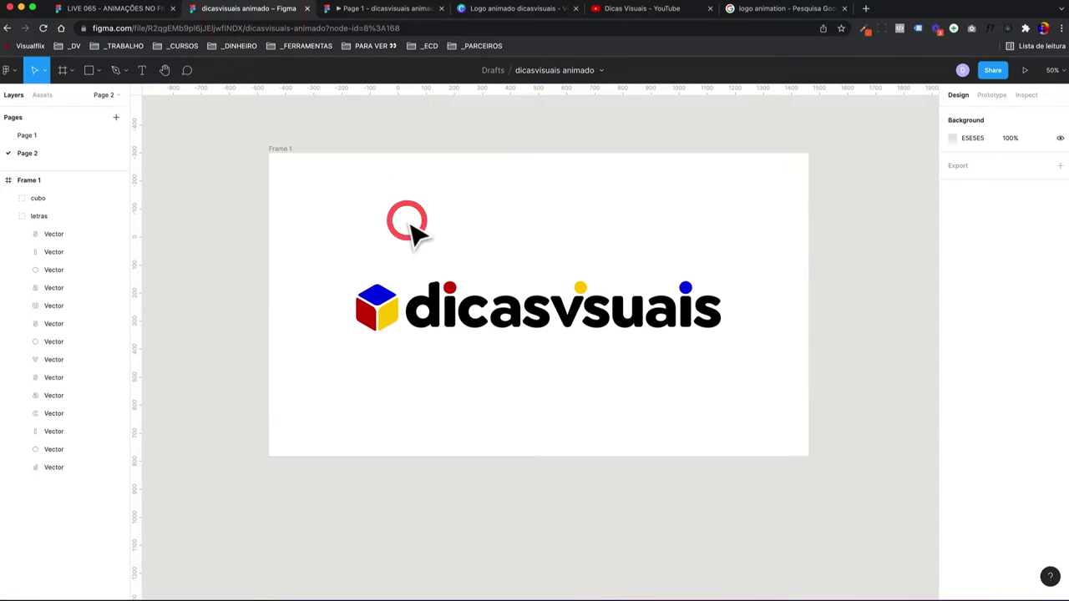
key("minus")
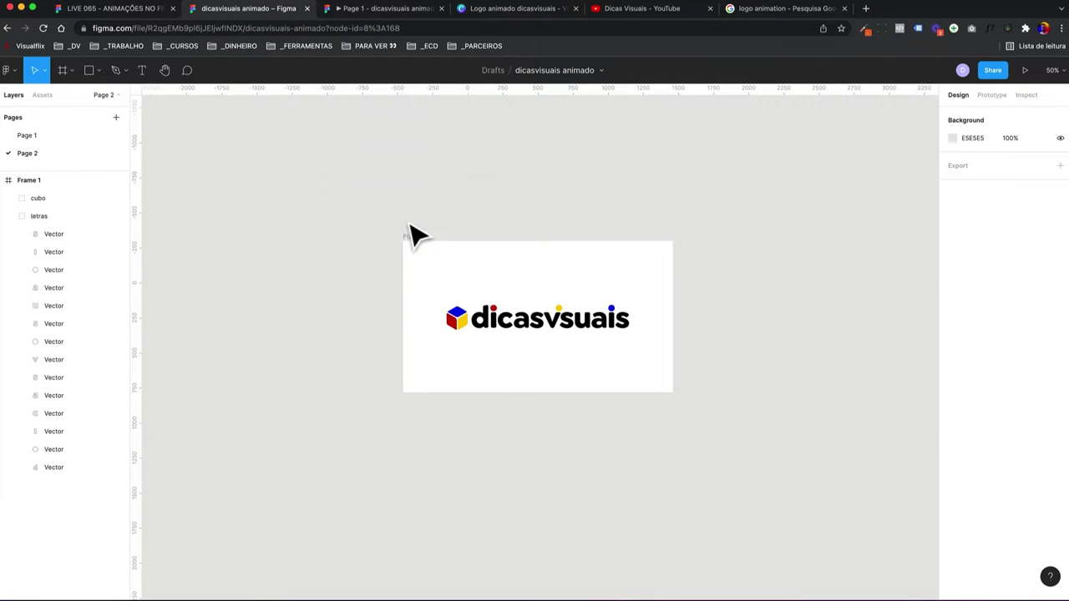
left_click(424, 240)
scroll(430, 244, "right", 2)
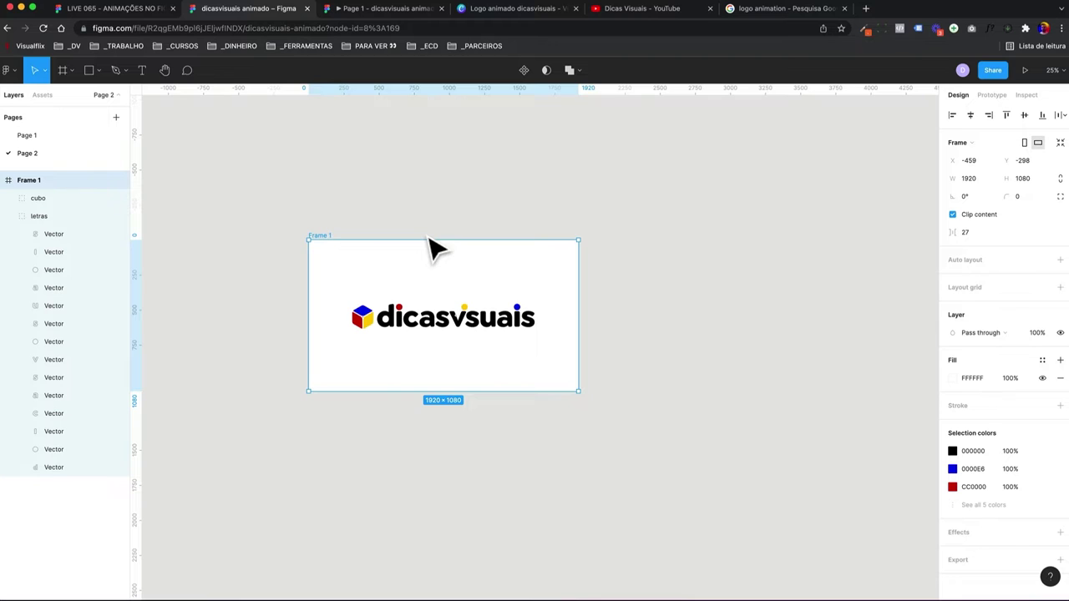
key("ctrl+d")
scroll(580, 260, "right", 3)
scroll(576, 264, "right", 2)
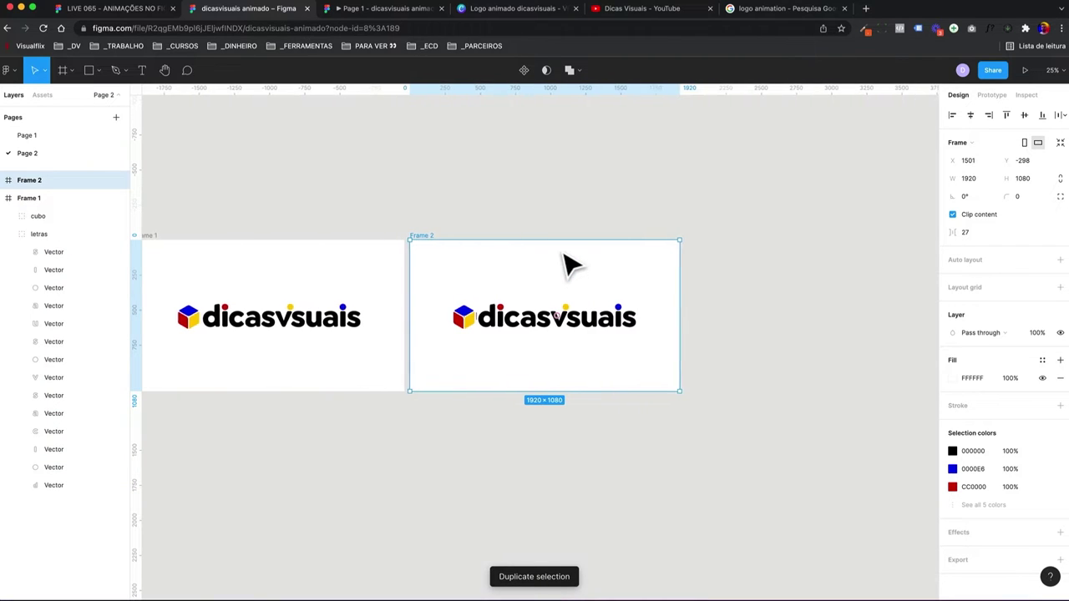
scroll(568, 264, "right", 2)
left_click_drag(324, 247, 775, 247)
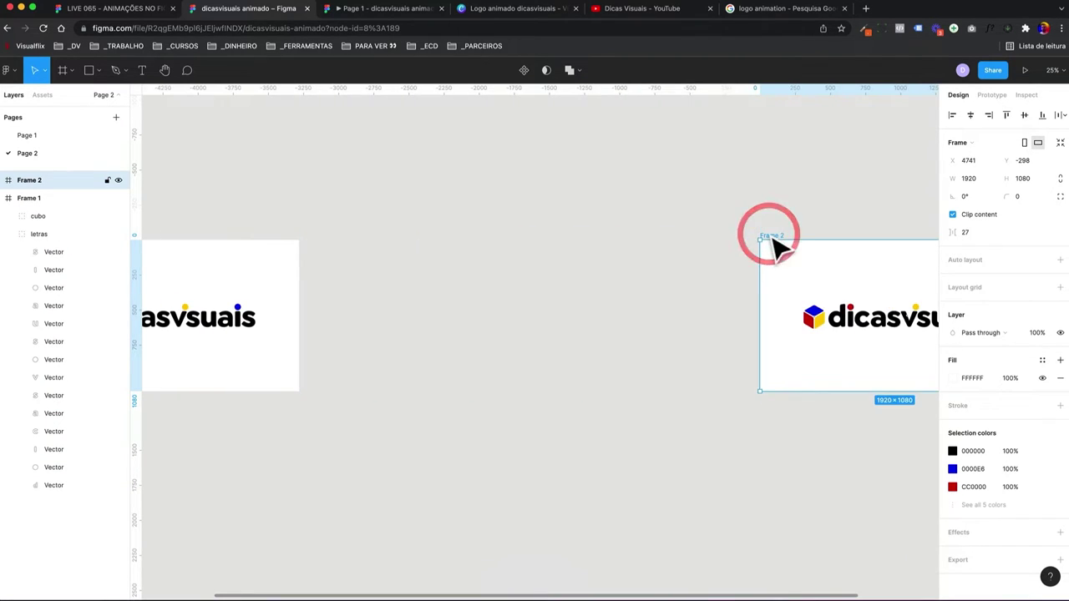
key("minus")
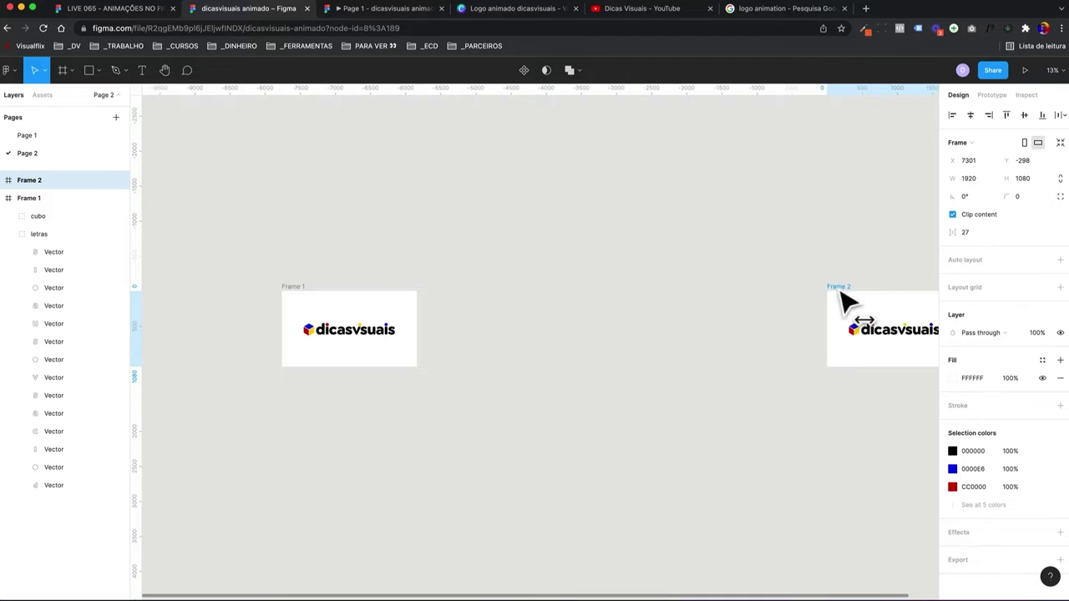
left_click_drag(668, 301, 841, 299)
left_click_drag(403, 299, 526, 288)
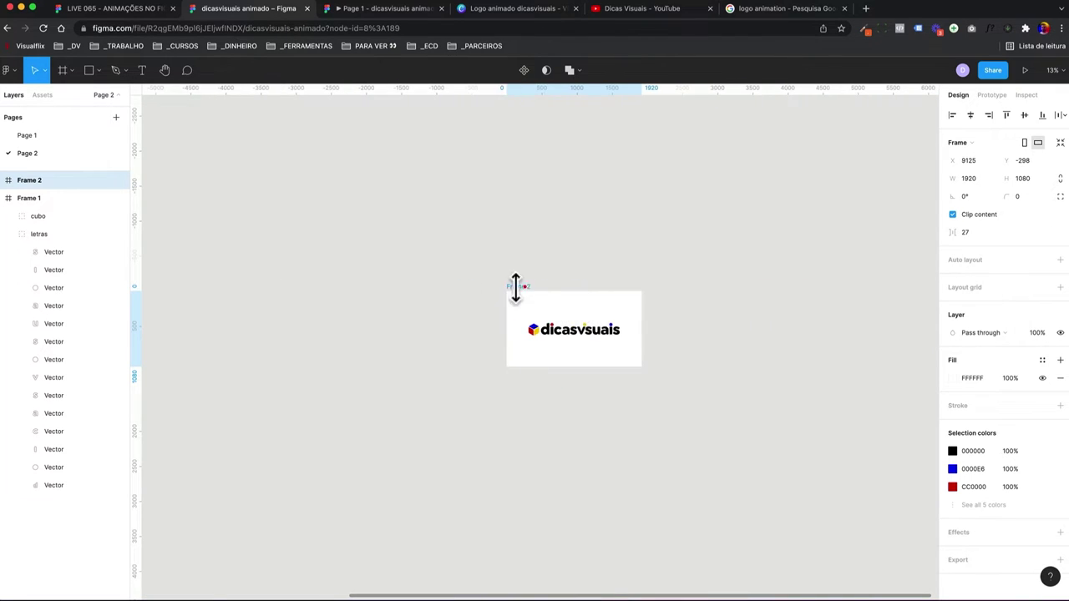
- Duplicate Frame 1 again to create Frame 3 beside it
scroll(472, 315, "left", 5)
left_click_drag(206, 291, 415, 413)
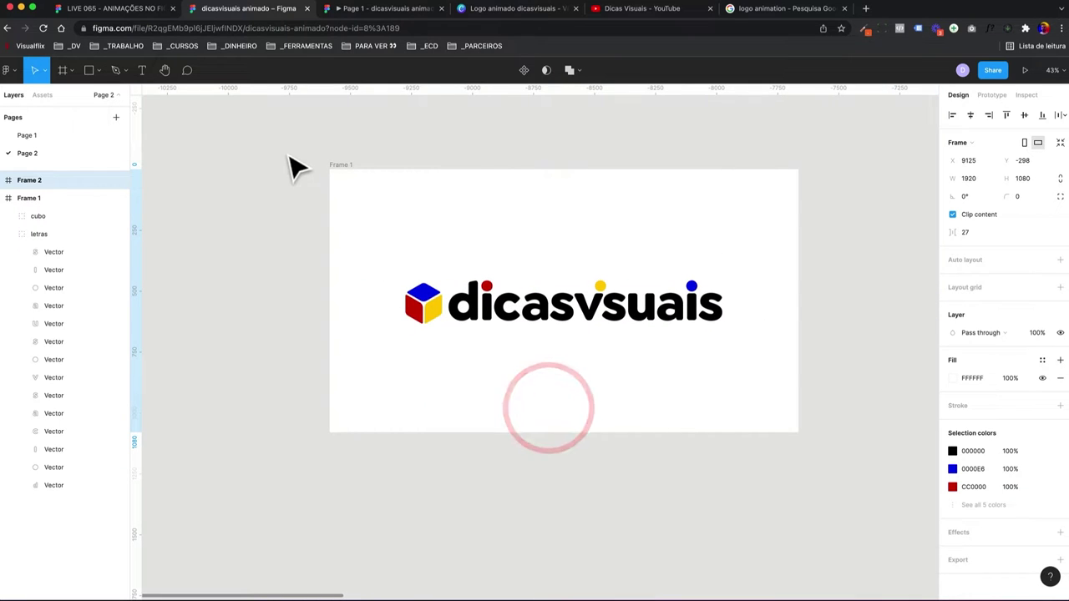
scroll(335, 192, "right", 3)
left_click(248, 159)
key("super+d")
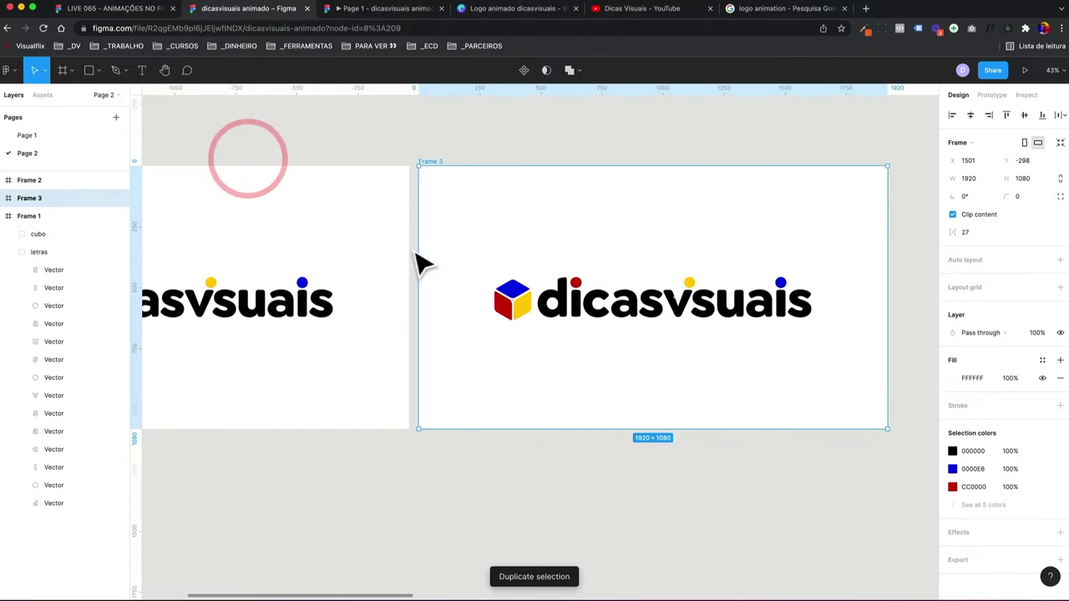
scroll(417, 262, "left", 3)
scroll(453, 273, "left", 4)
left_click(308, 306)
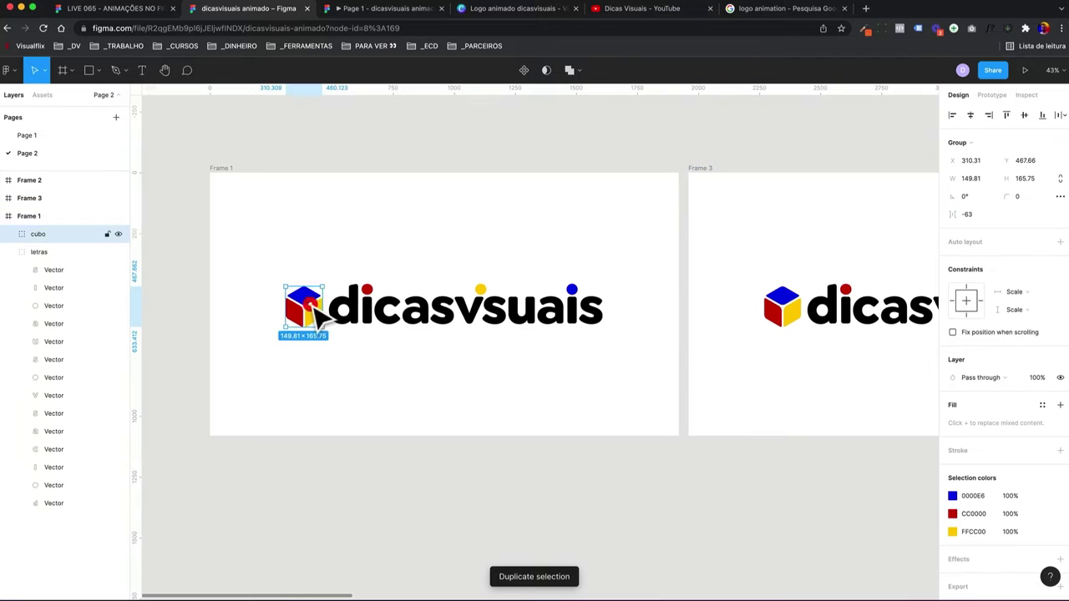
- Drag Frame 1's cubo group to x 1947, just past the right edge, leaving only lettering visible
left_click(11, 251)
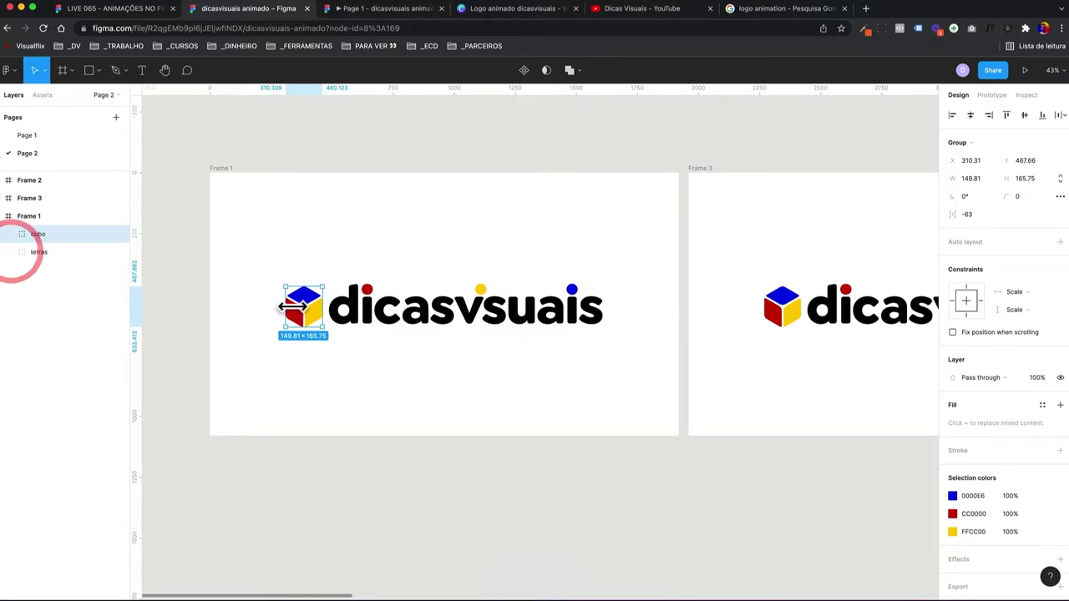
left_click_drag(290, 306, 709, 316)
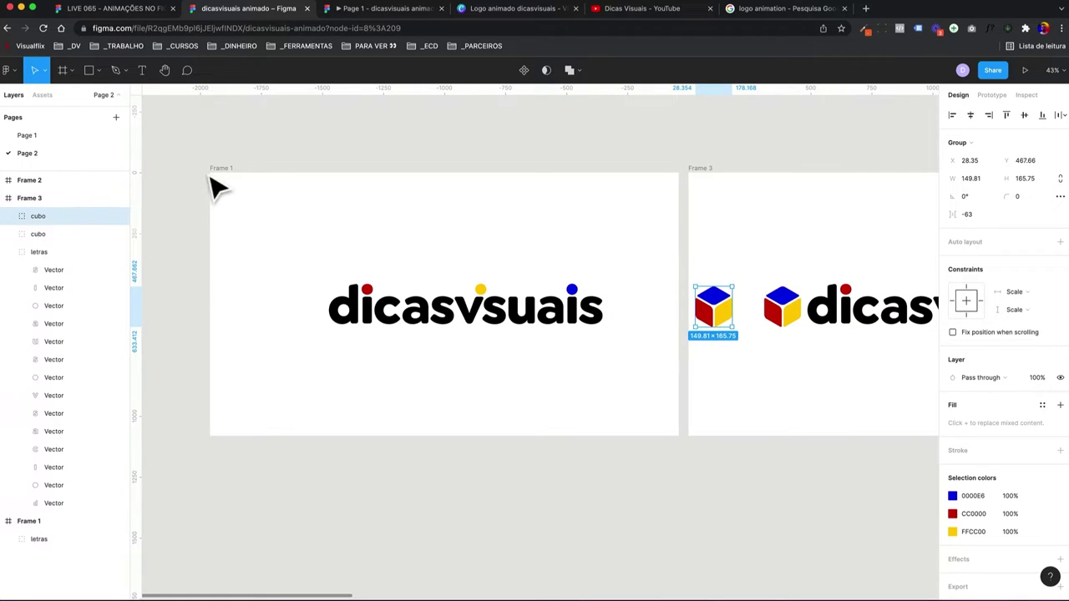
mouse_move(723, 325)
left_mouse_down()
mouse_move(678, 326)
mouse_move(672, 313)
left_mouse_up()
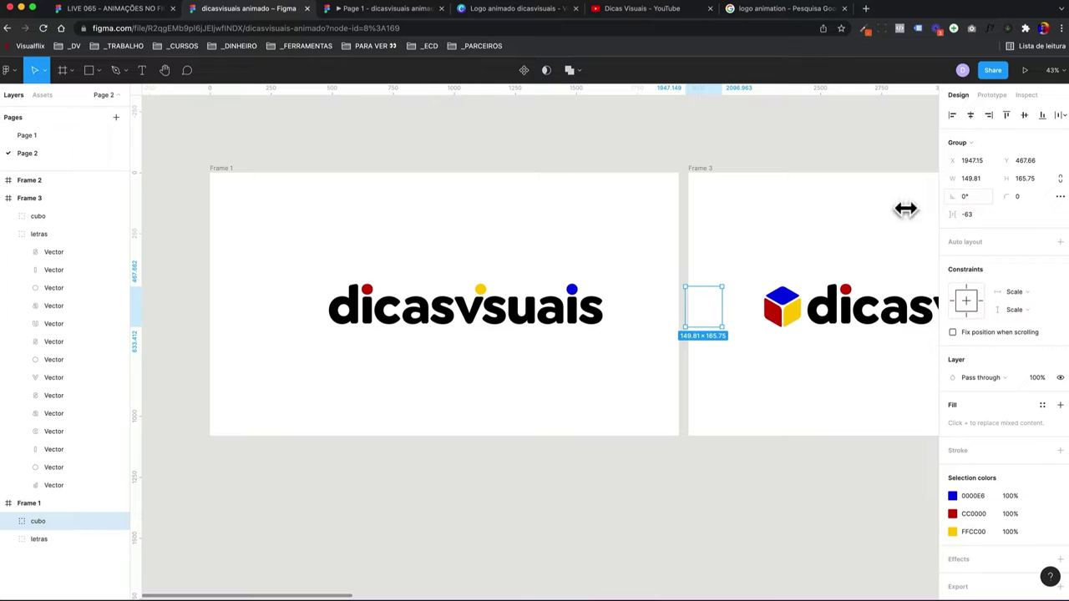
left_click(412, 307)
scroll(412, 308, "left", 3)
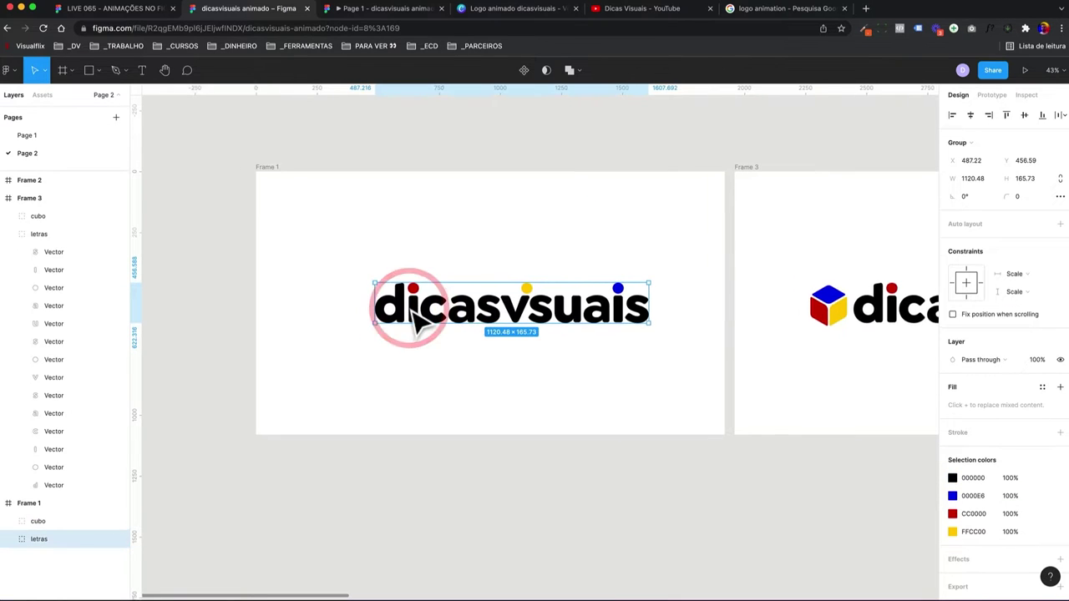
- Enter the letras group in Frame 1 to reach the individual letter shapes
scroll(410, 309, "down", 1)
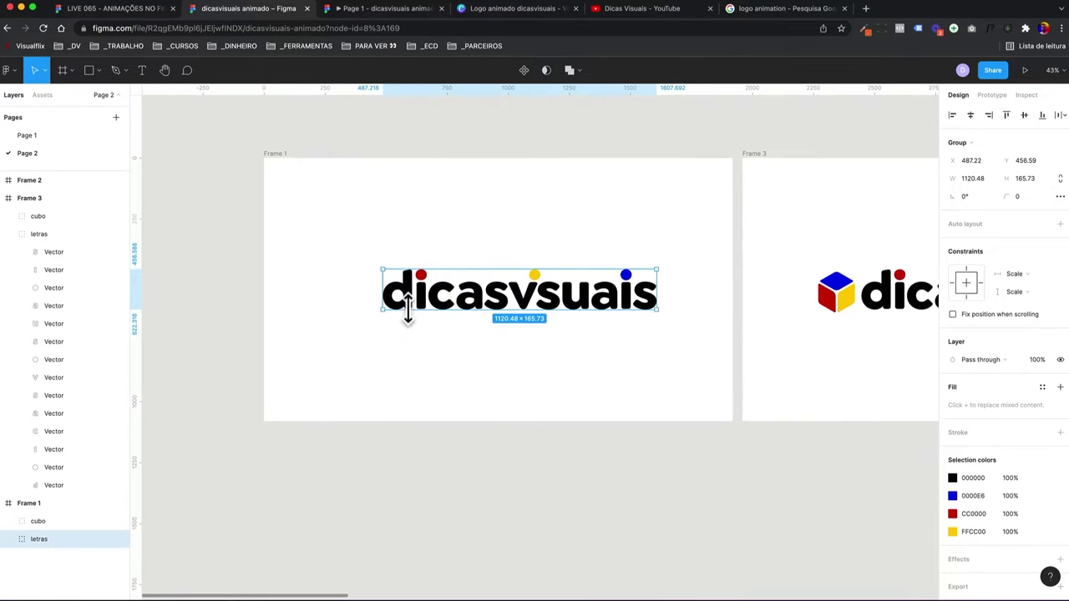
left_click(7, 198)
double_click(433, 303)
left_click(396, 292)
left_click(426, 294)
left_click(492, 294)
- Select the red, yellow and blue dots and set their opacity to 0%
left_click(535, 297)
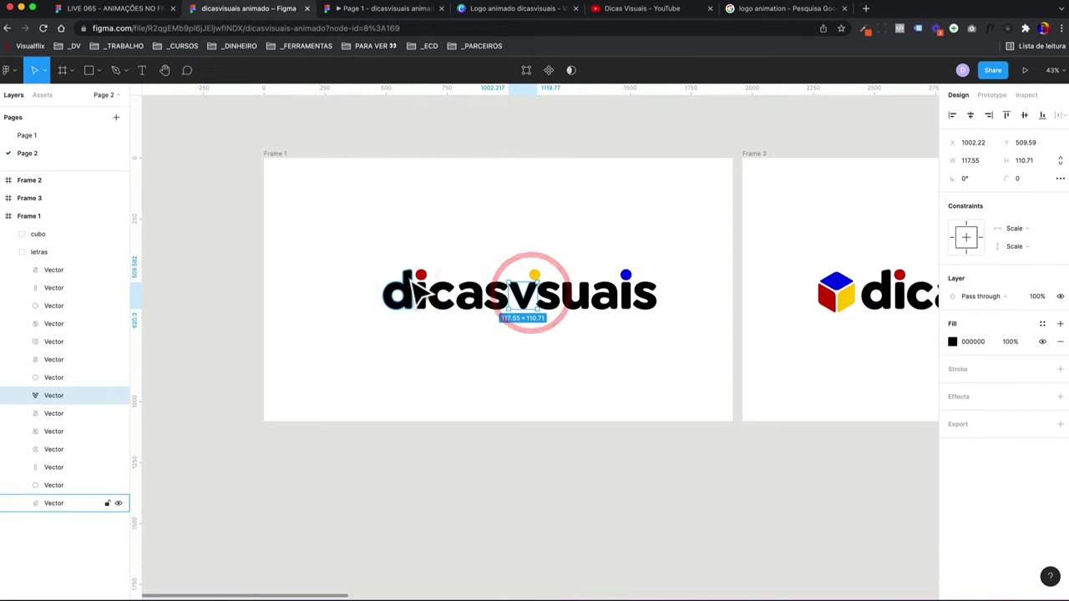
left_click(422, 277)
left_click(535, 275)
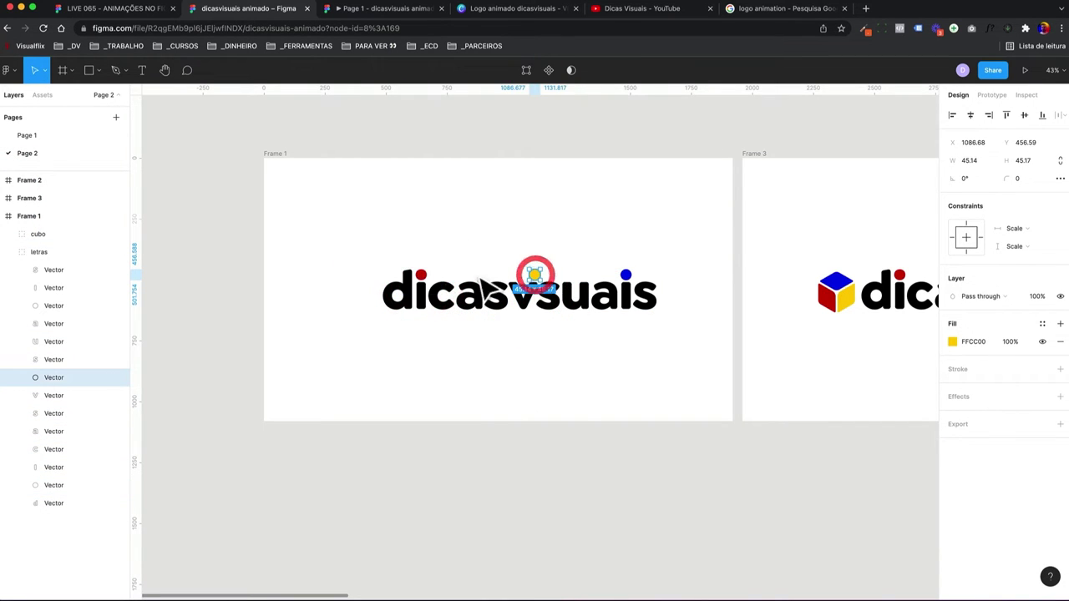
left_click(422, 276)
left_click(535, 275, "shift")
left_click(626, 274, "shift")
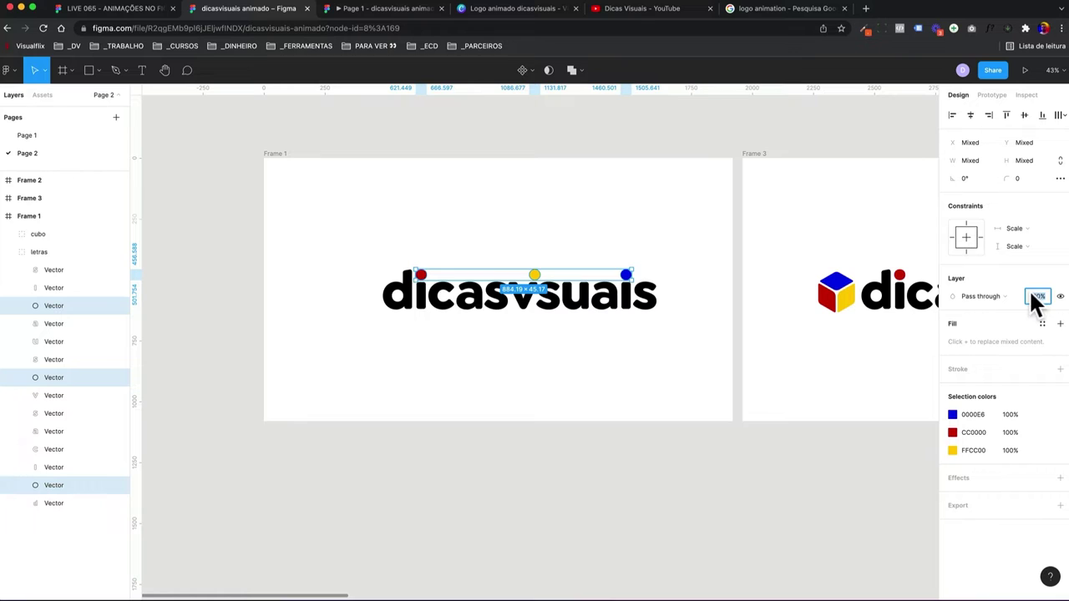
type("0")
key("Return")
- Deselect the dots, pan the canvas and select Frame 3
left_click(526, 344)
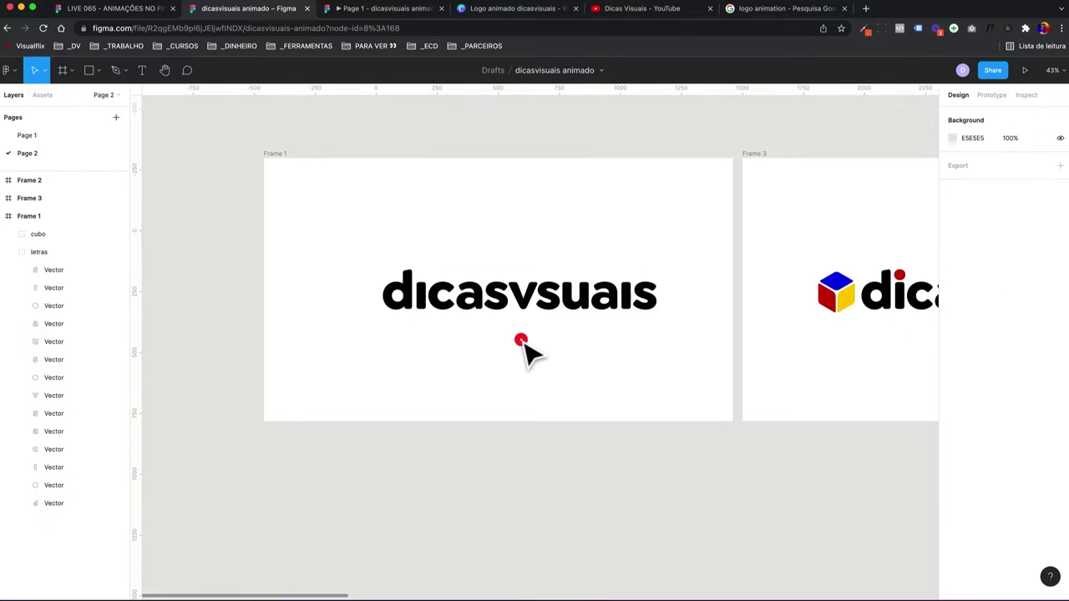
scroll(532, 350, "right", 4)
scroll(532, 351, "right", 1)
scroll(531, 350, "left", 2)
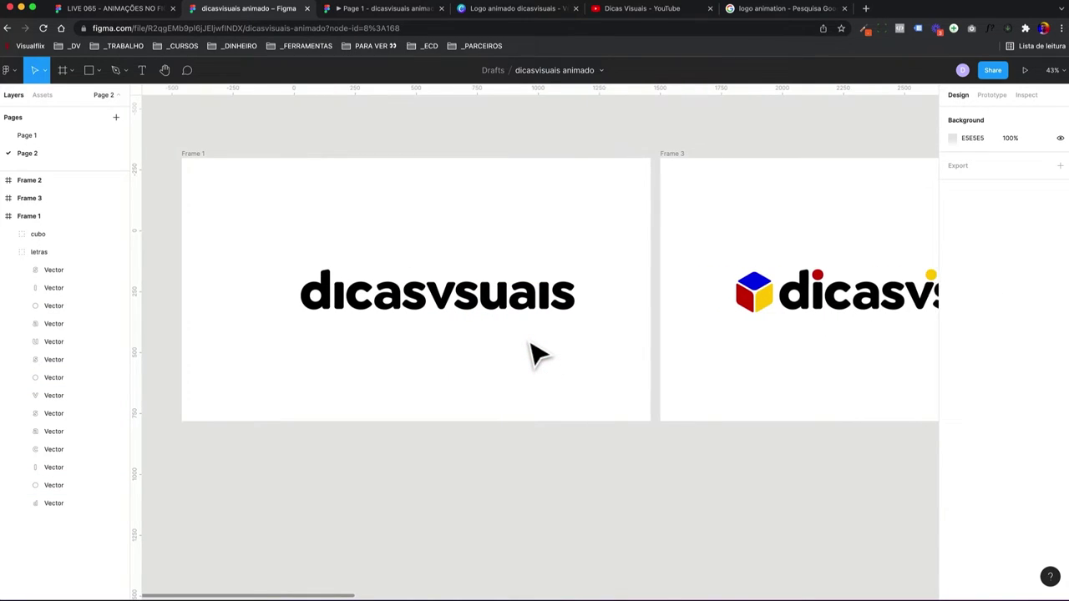
scroll(551, 276, "right", 3)
left_click(597, 152)
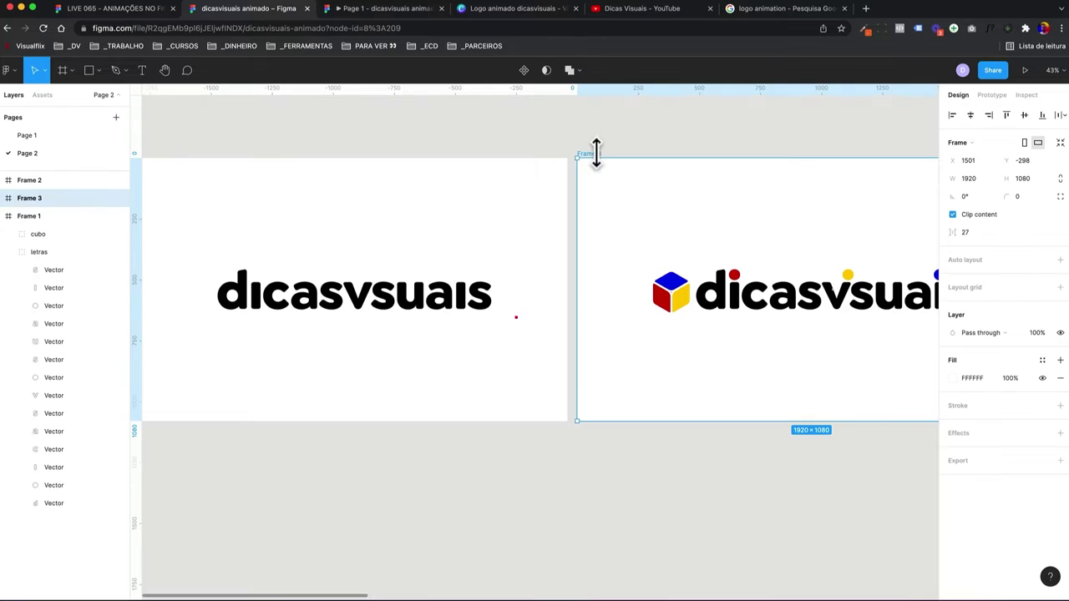
- Delete Frame 3
key("Delete")
scroll(615, 184, "left", 4)
scroll(622, 216, "left", 2)
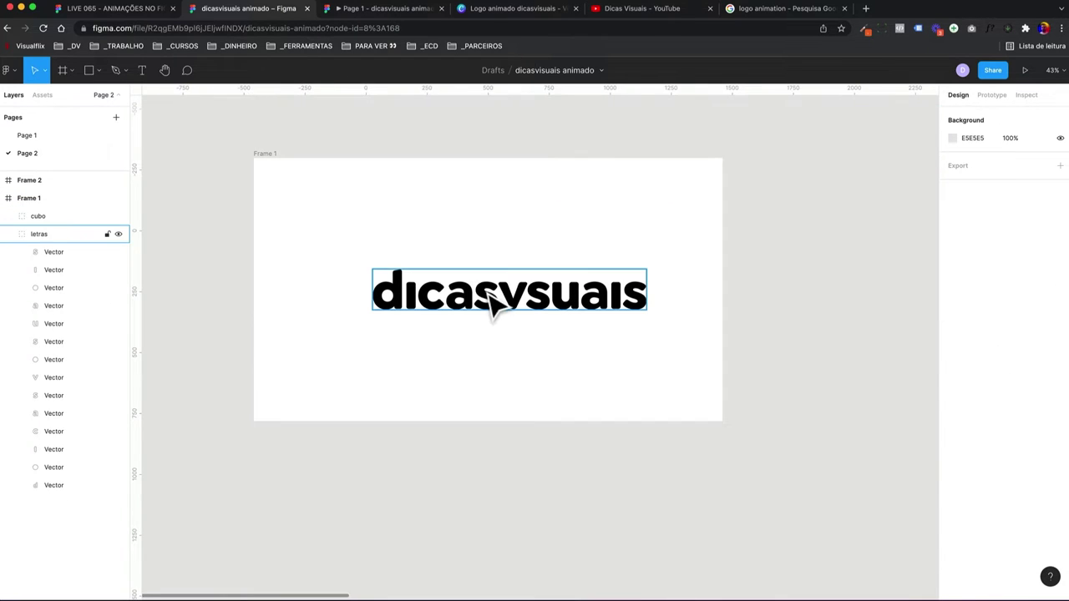
- Centre the letras group horizontally and vertically within Frame 1
left_click(488, 293)
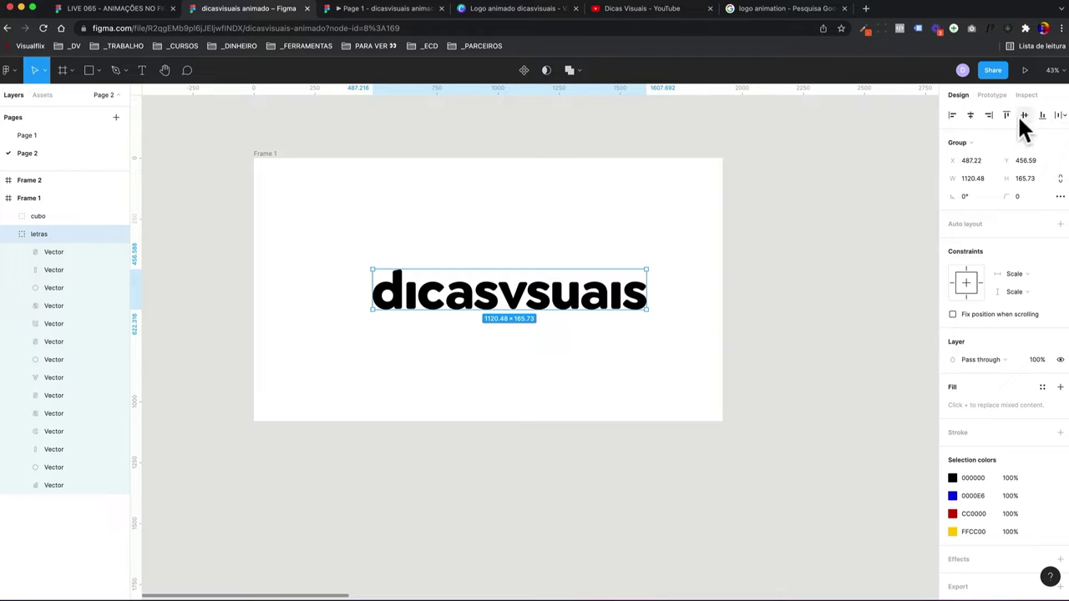
left_click(971, 115)
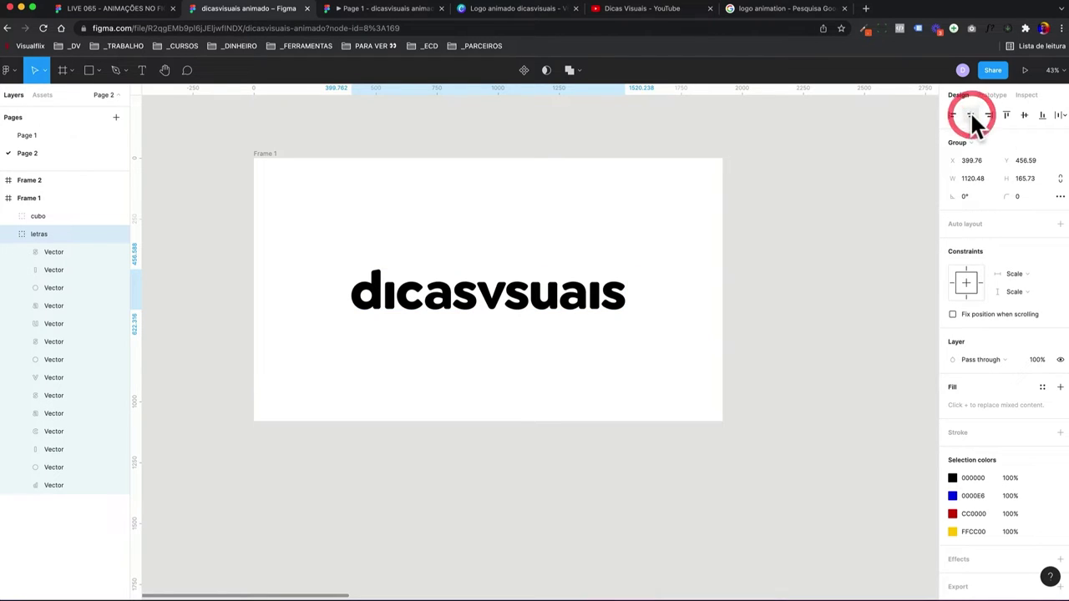
left_click(1024, 115)
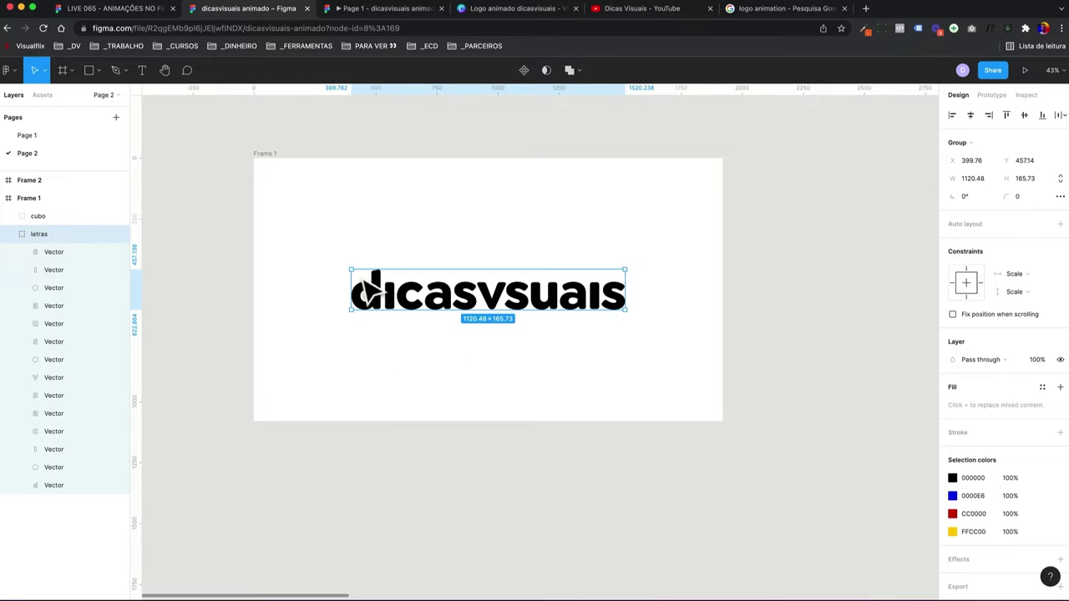
left_click(269, 154)
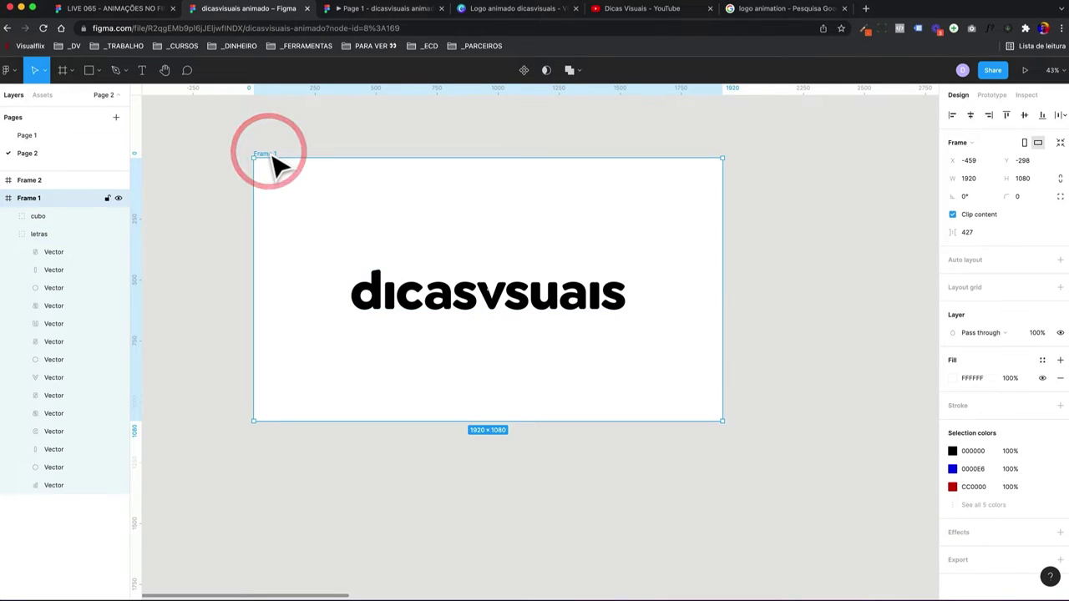
- Duplicate Frame 1, then push the d out of Frame 1 via its position value
key("ctrl+d")
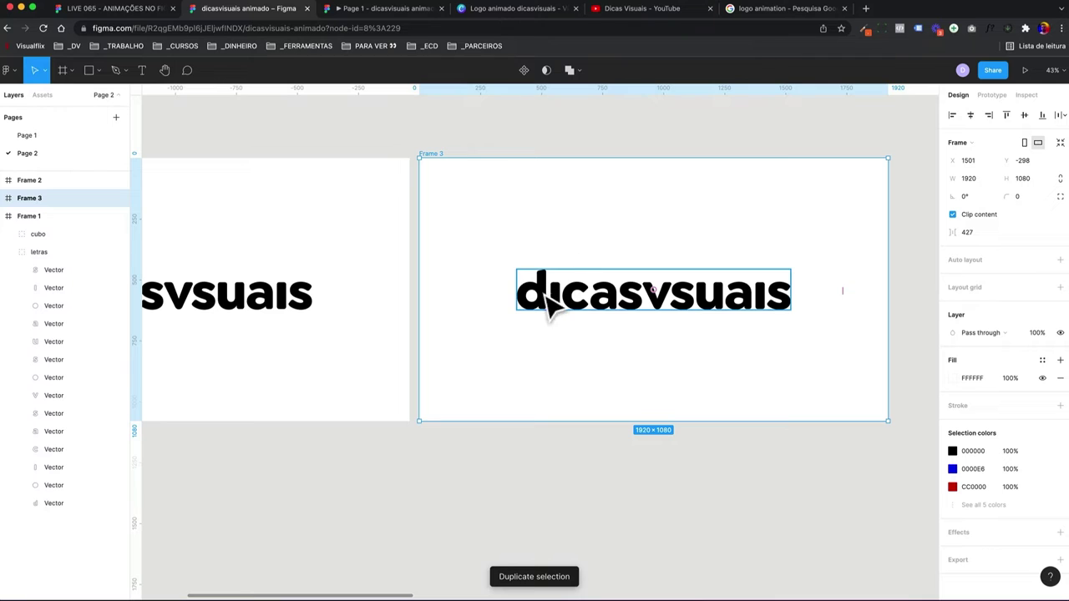
scroll(584, 303, "left", 3)
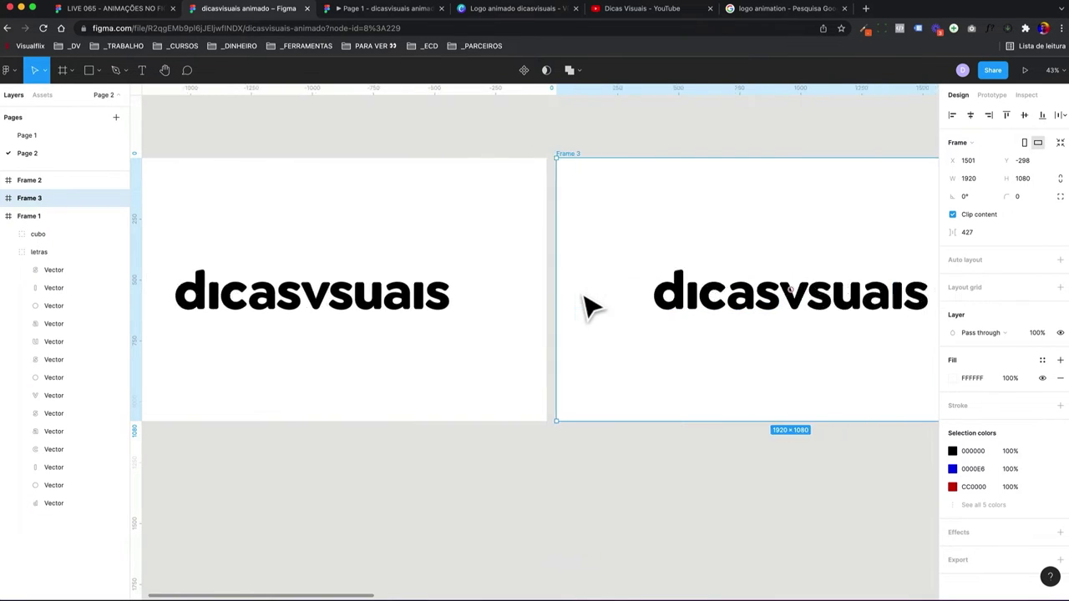
scroll(597, 306, "left", 4)
scroll(585, 305, "left", 2)
left_click(441, 318)
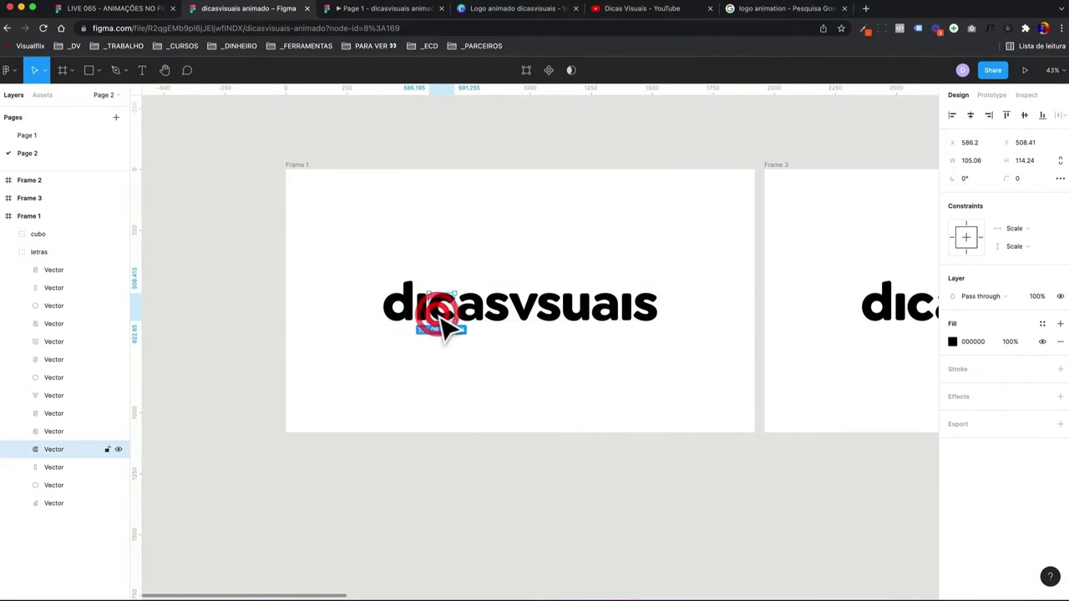
scroll(418, 305, "down", 2)
left_click(406, 238)
left_click_drag(409, 238, 415, 342)
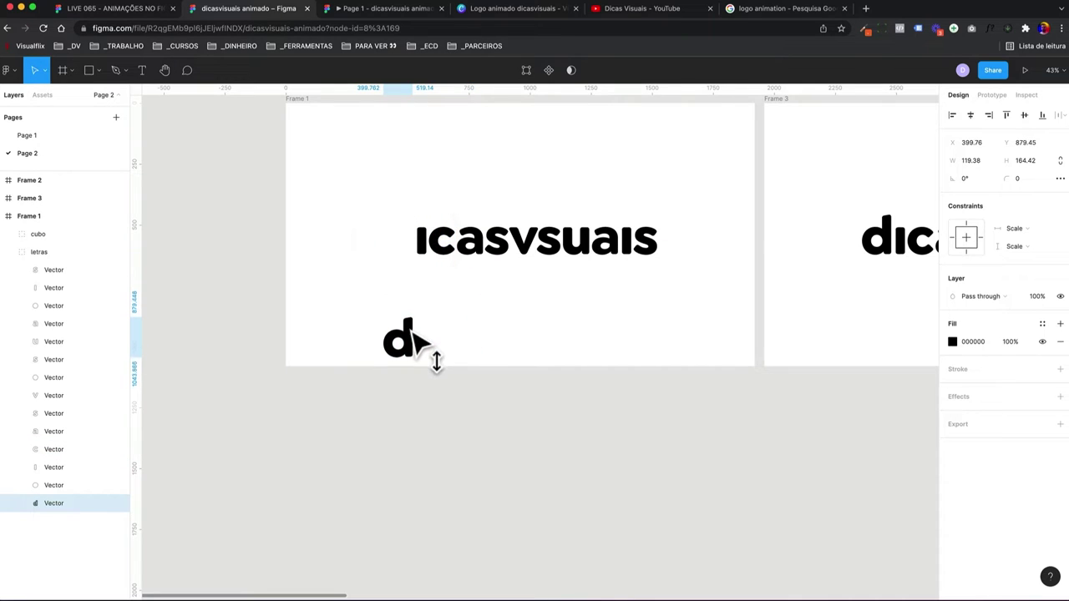
scroll(412, 334, "up", 2)
key("ctrl+z")
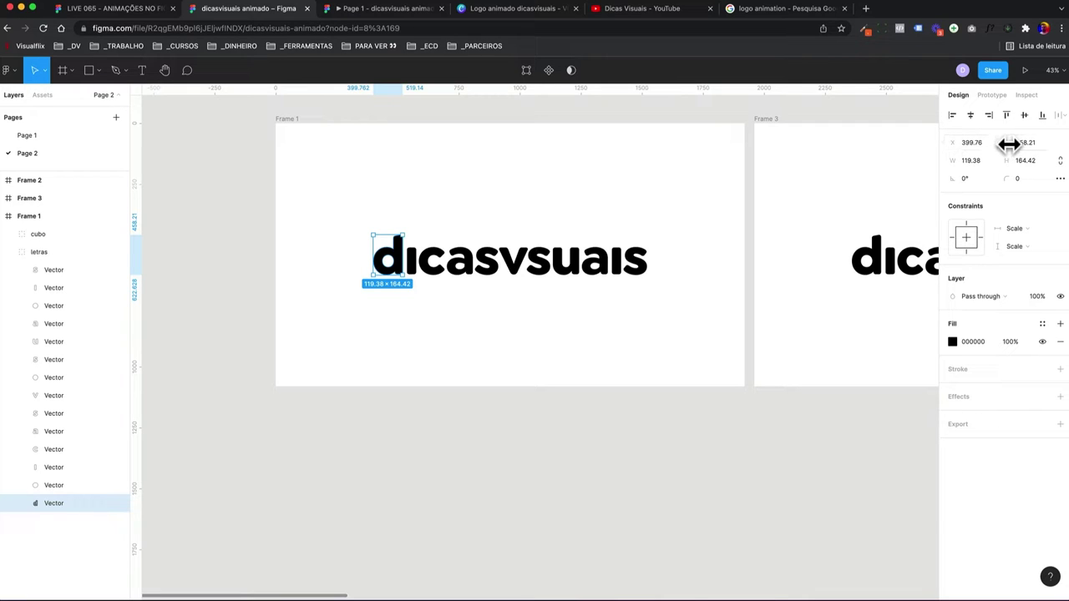
left_click_drag(1009, 144, 40, 142)
type("1150")
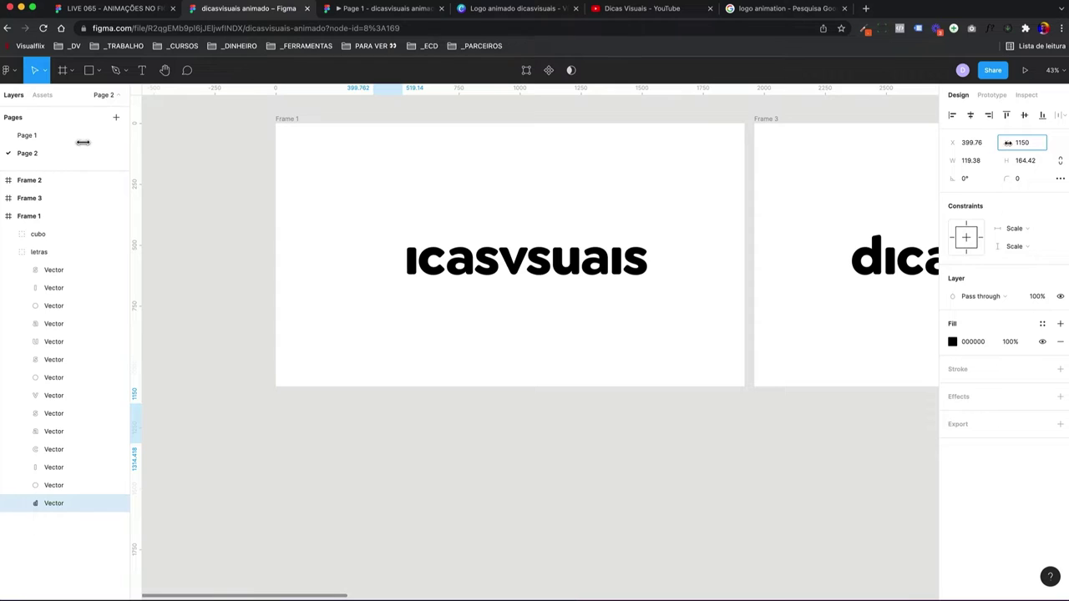
- Move the i stem, c, a, s and v letters outside Frame 1's edges
left_click(413, 261)
scroll(417, 271, "up", 2)
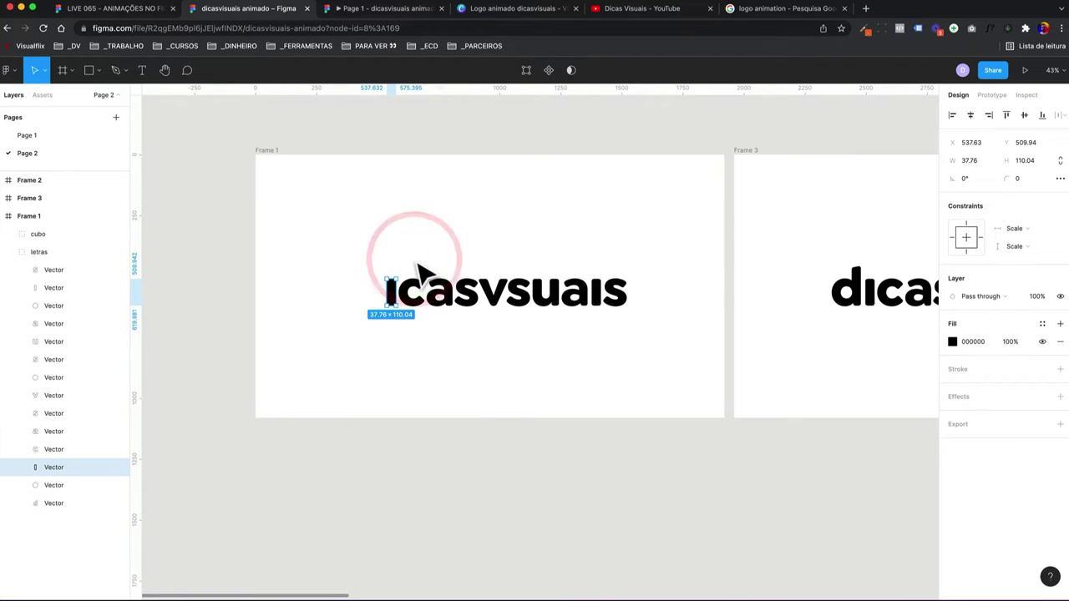
mouse_move(1007, 144)
left_mouse_down()
mouse_move(919, 150)
mouse_move(660, 292)
left_mouse_up()
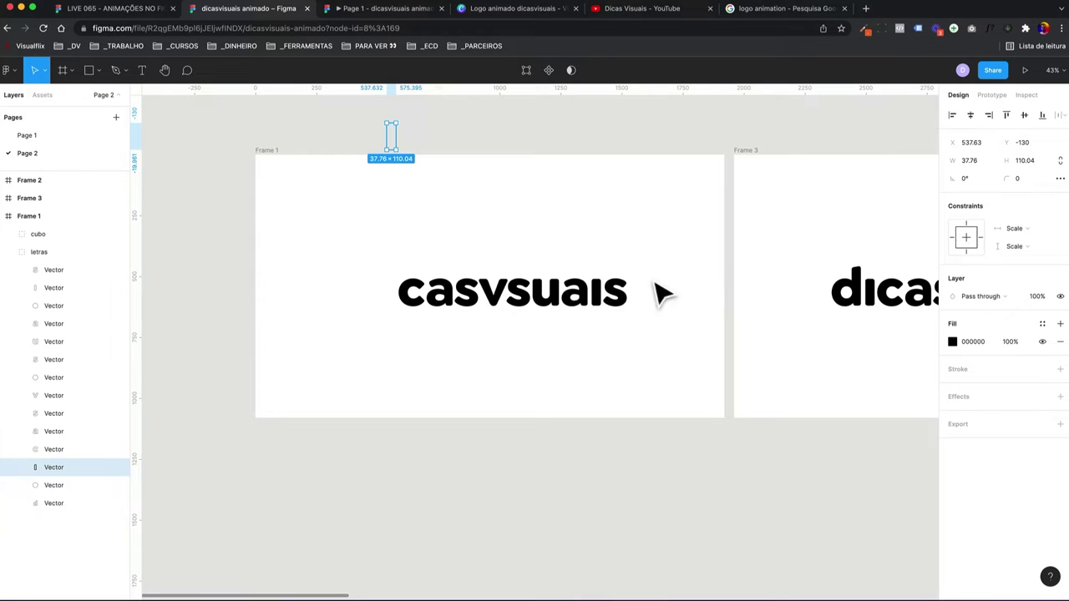
left_click(423, 307)
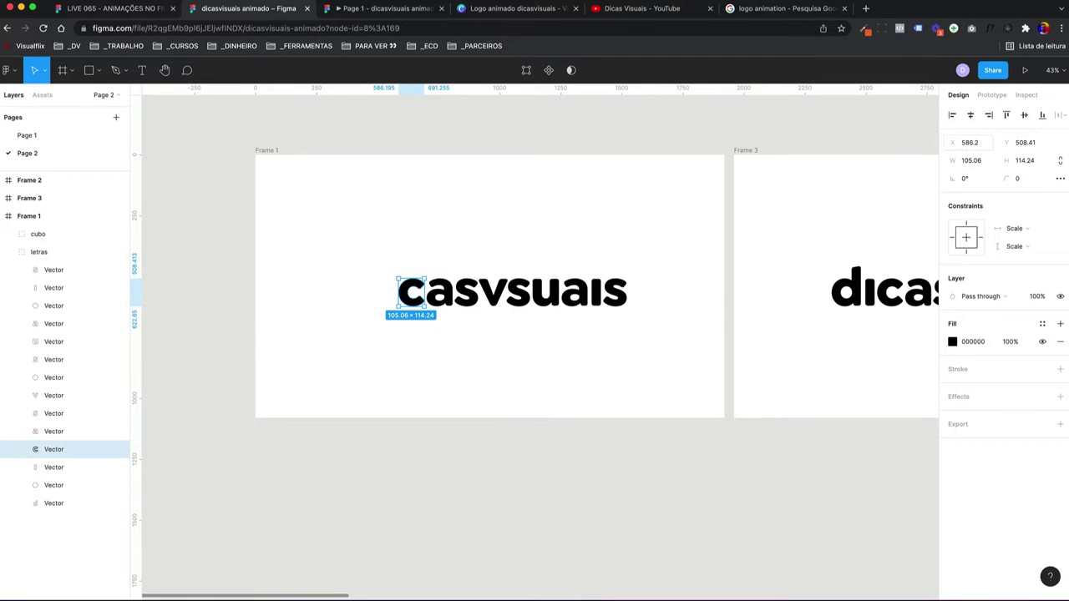
left_click_drag(952, 143, 879, 150)
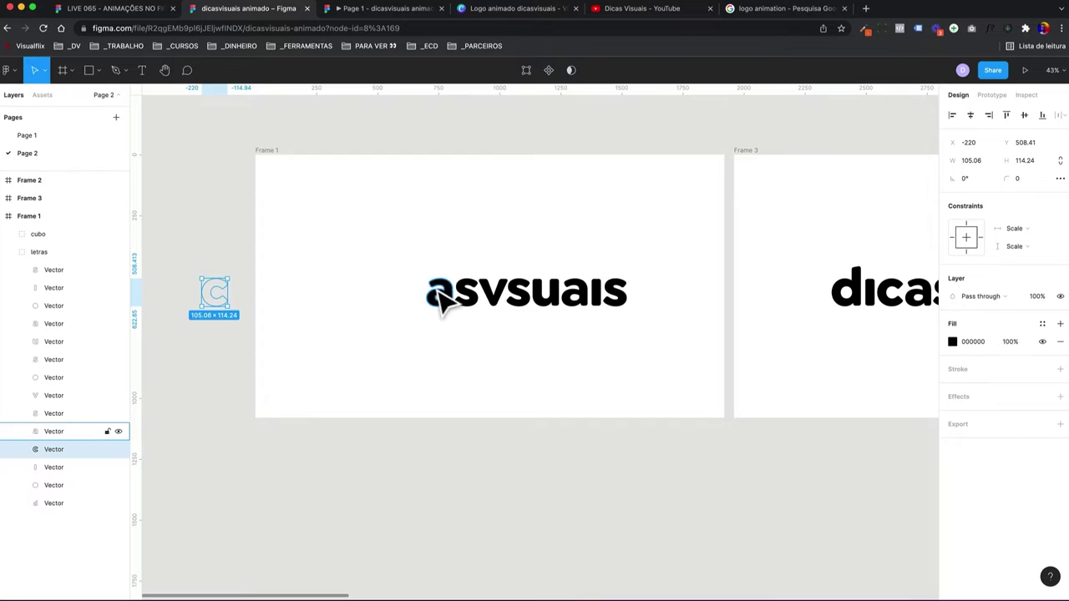
left_click(441, 294)
left_click_drag(952, 143, 1064, 132)
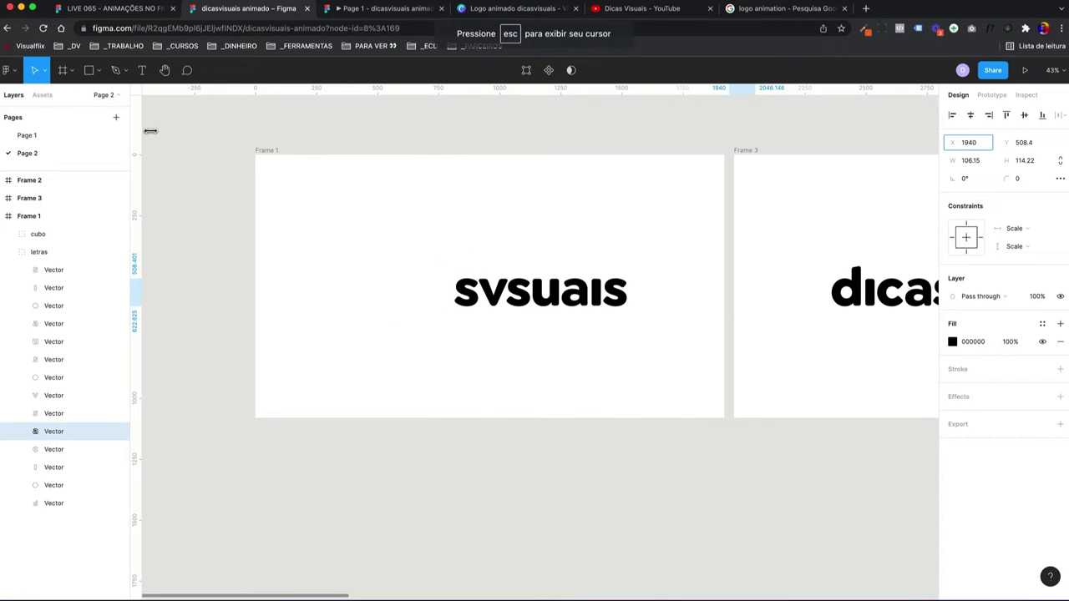
left_click_drag(148, 131, 573, 271)
left_click(472, 292)
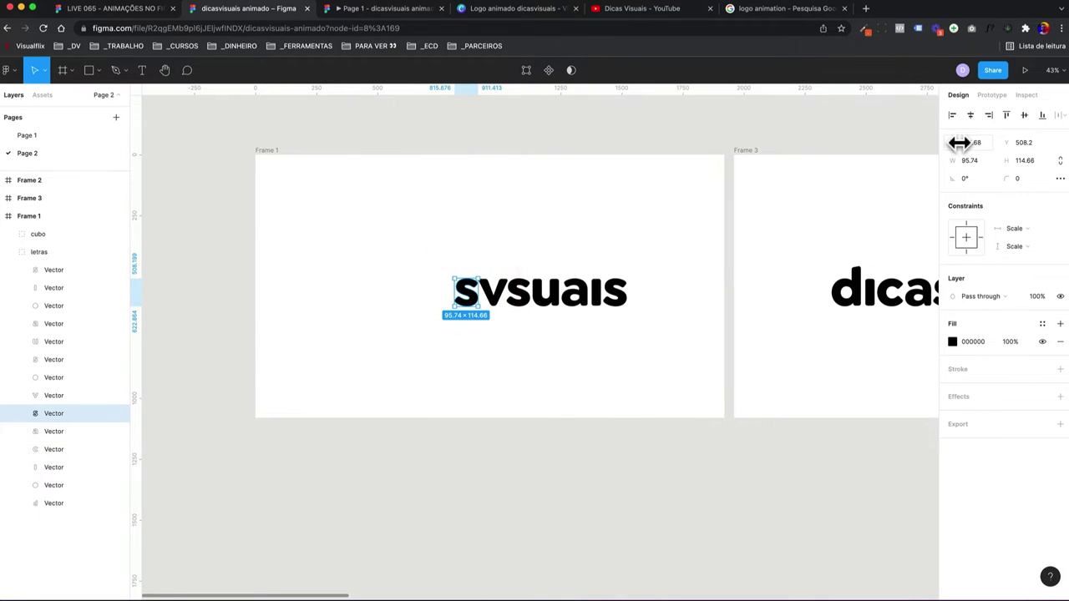
left_click_drag(1006, 143, 12, 141)
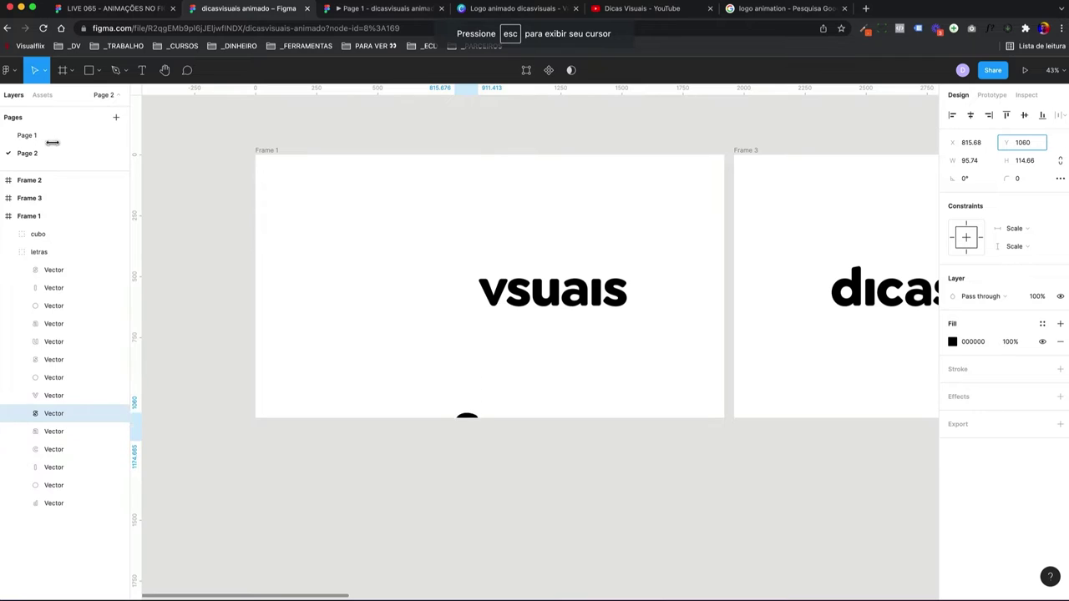
left_click(493, 293)
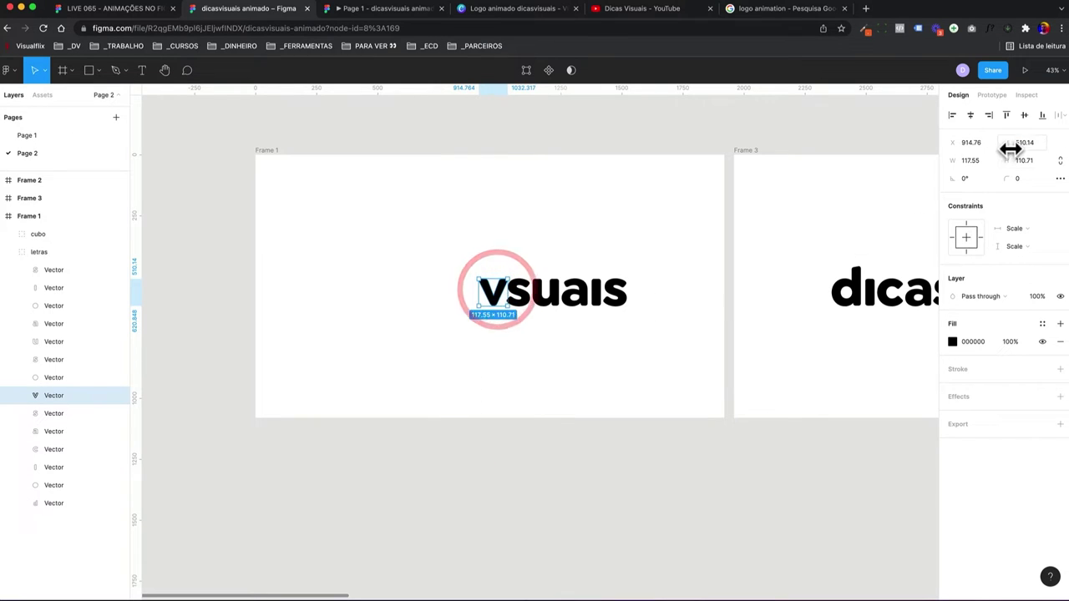
left_click_drag(1006, 142, 922, 154)
left_click_drag(857, 156, 868, 156)
- Move the next s, u, second a, remaining i and last s outside Frame 1
left_click(528, 299)
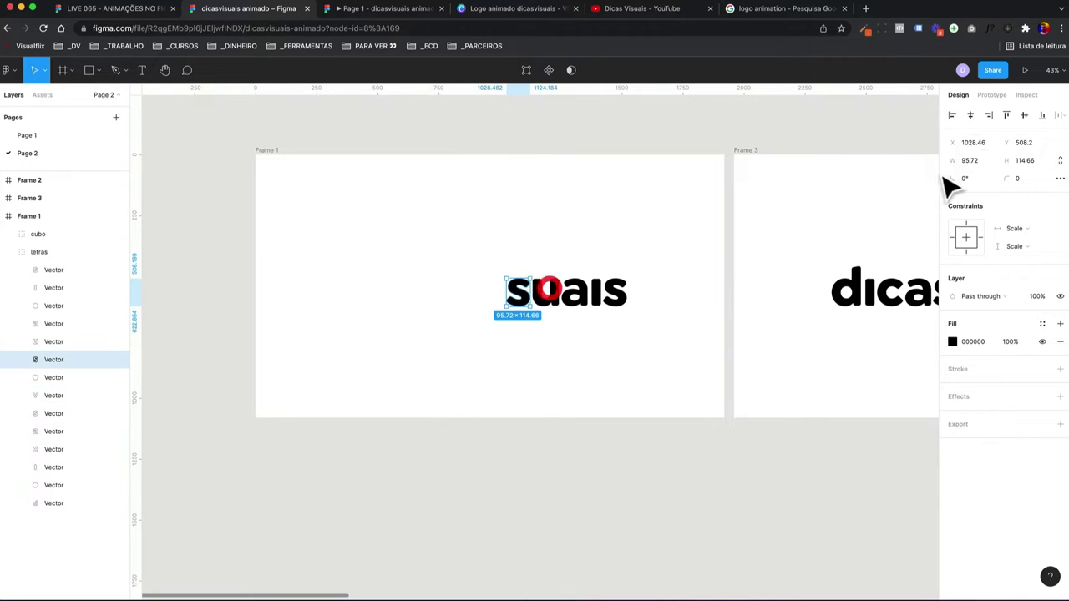
left_click_drag(953, 142, 1024, 142)
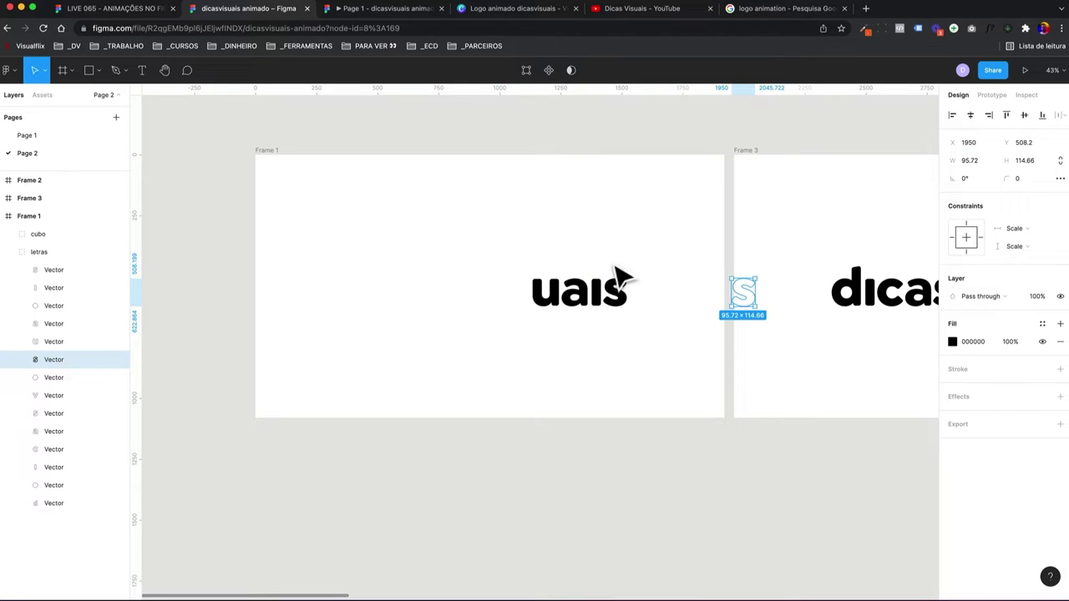
left_click(543, 302)
left_click_drag(951, 142, 892, 216)
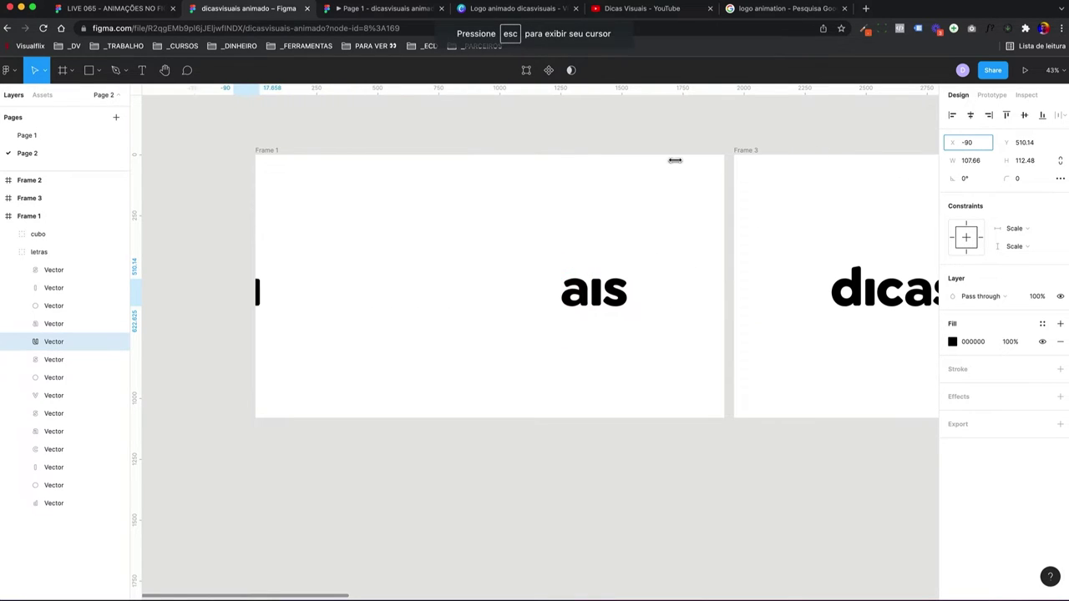
left_click(580, 294)
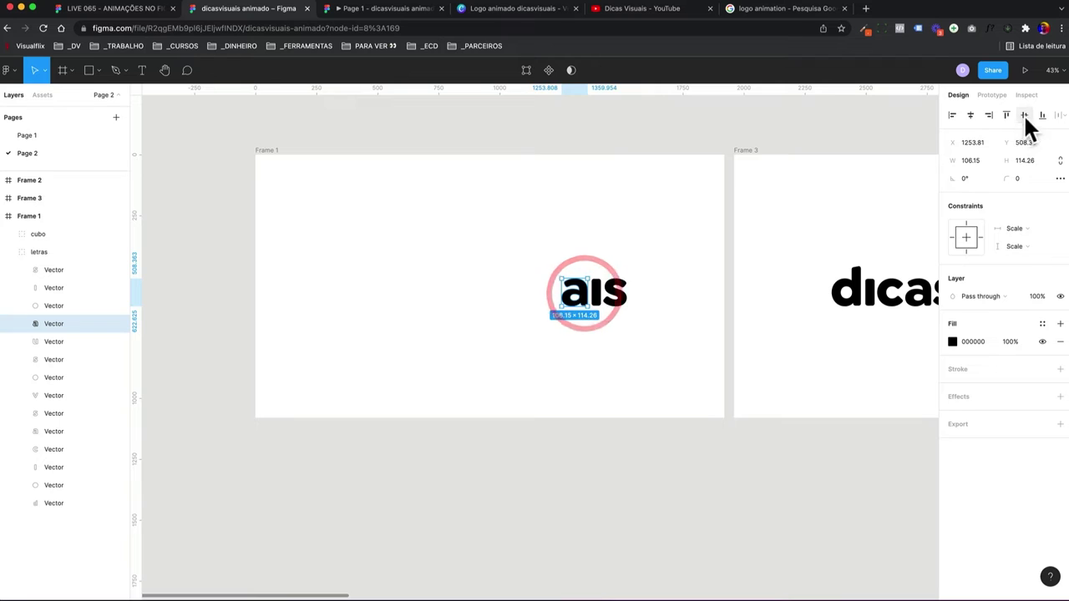
left_click_drag(1008, 142, 1053, 142)
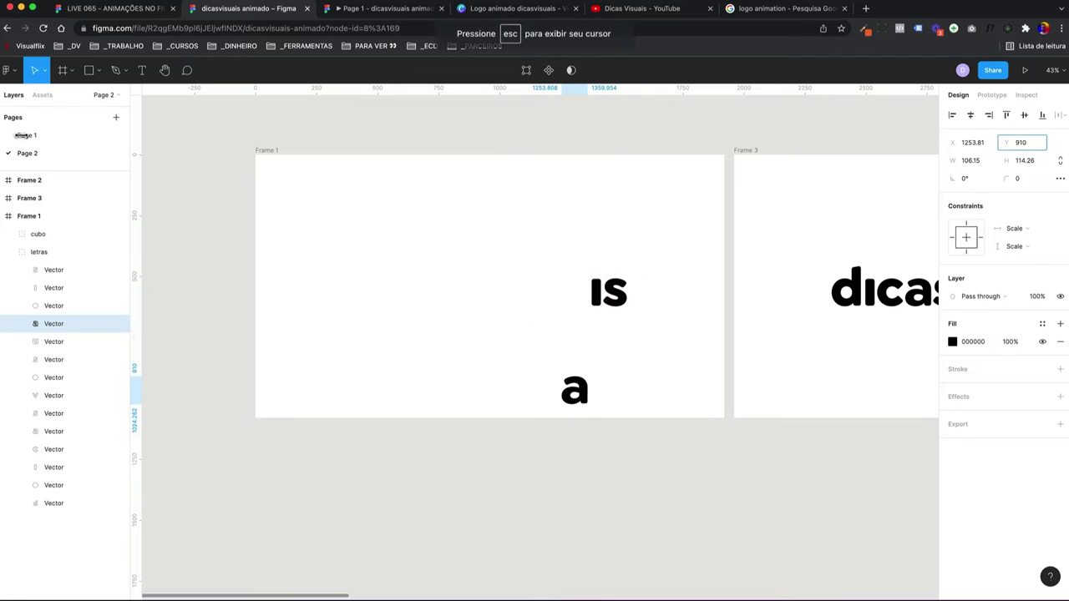
left_click(596, 292)
mouse_move(1008, 142)
left_mouse_down()
mouse_move(973, 144)
mouse_move(719, 316)
left_mouse_up()
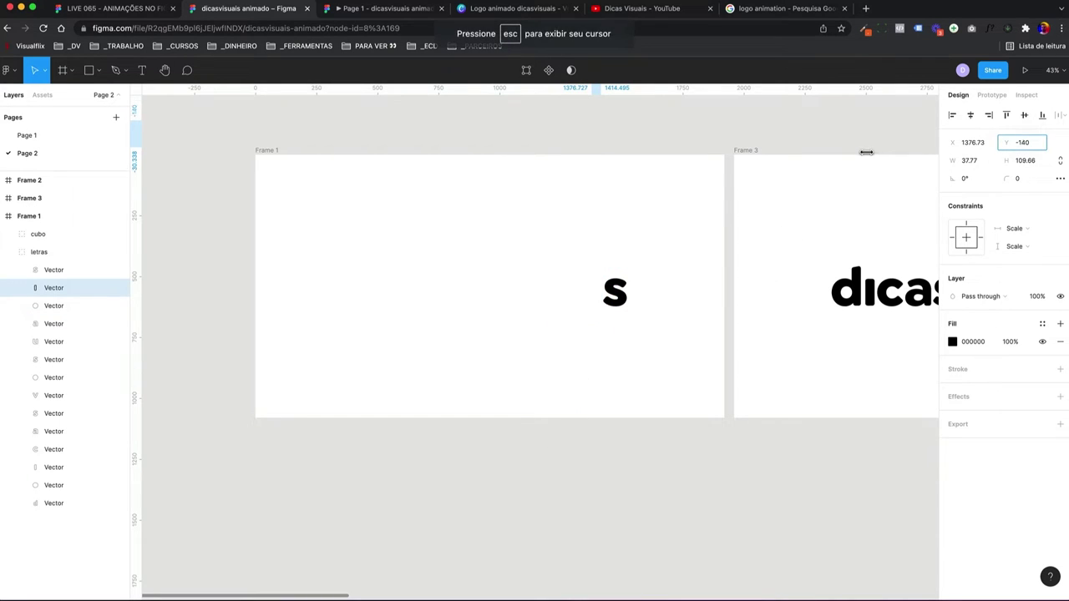
left_click(626, 305)
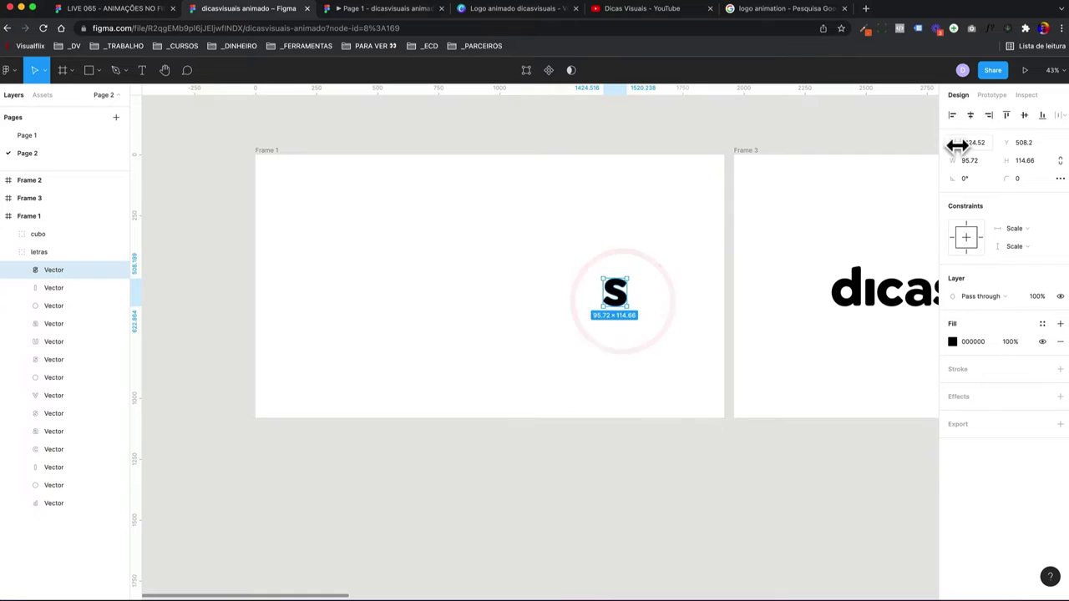
left_click_drag(955, 143, 1031, 143)
scroll(501, 426, "right", 1)
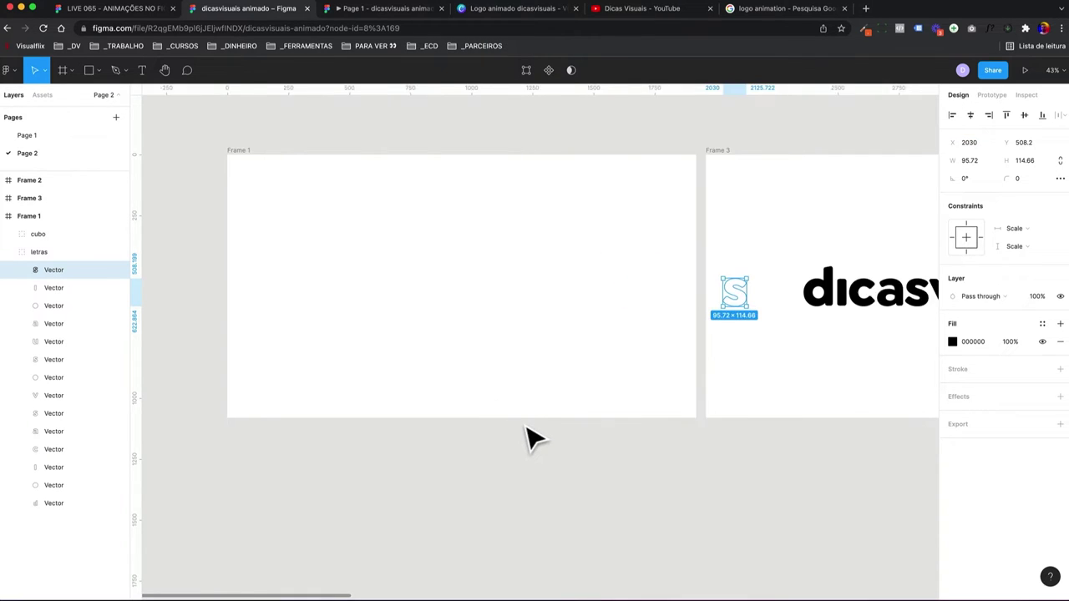
scroll(535, 438, "right", 2)
left_click(546, 431)
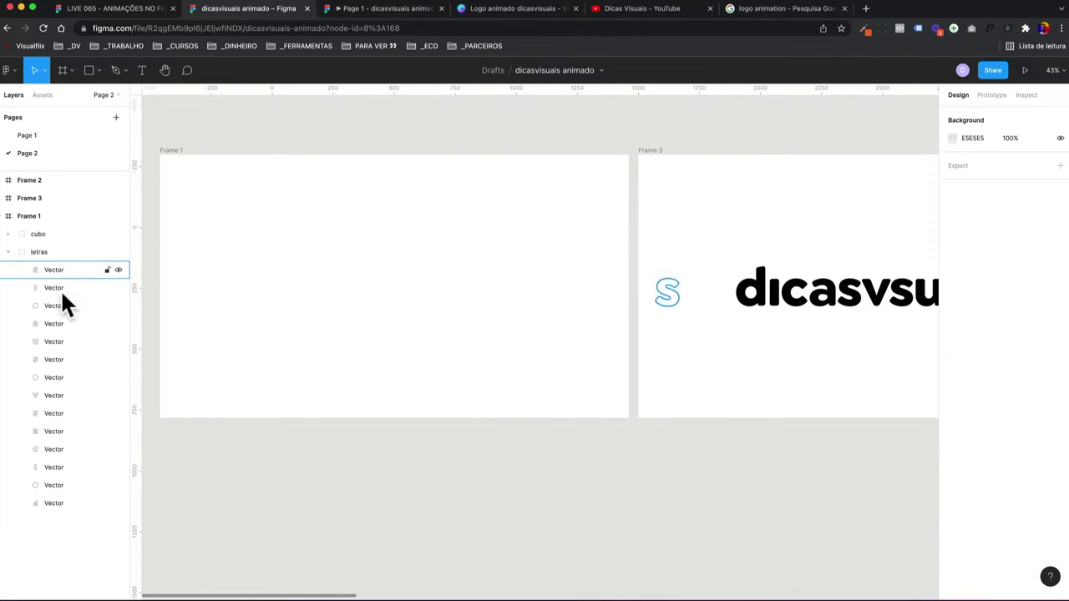
- Select Frame 1 and Frame 3, shifting Frame 3 slightly along the canvas
scroll(171, 291, "left", 1)
scroll(171, 291, "left", 3)
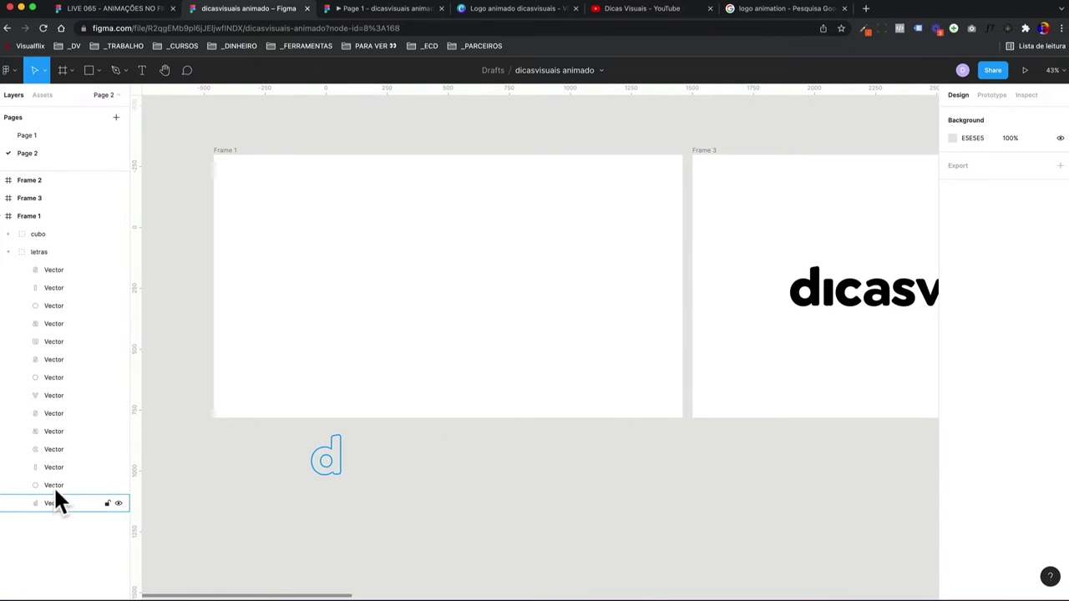
left_click(34, 216)
left_click(38, 198)
left_click(36, 216)
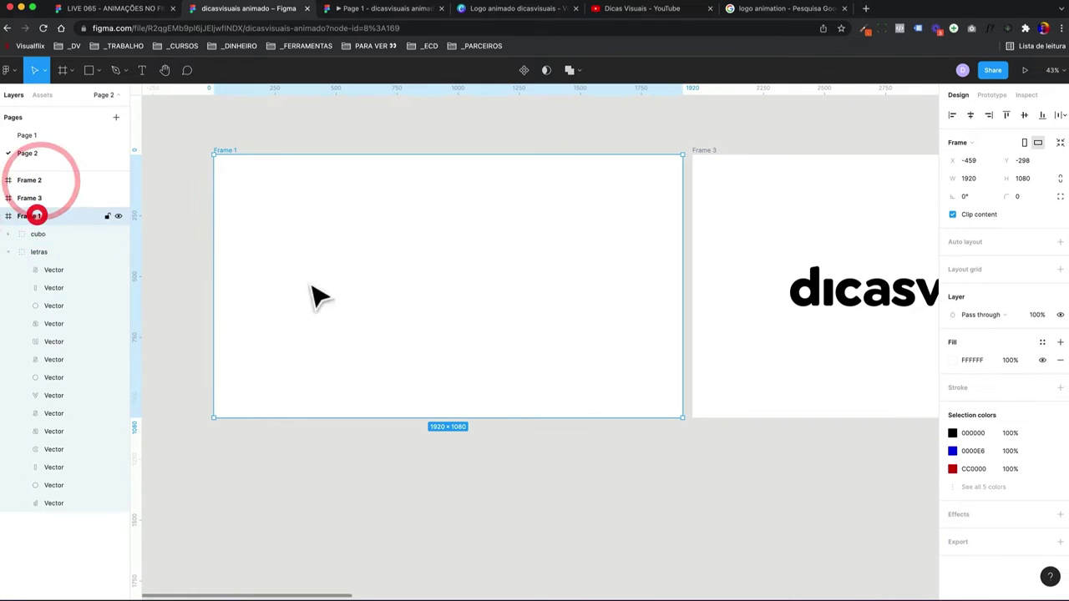
scroll(468, 205, "right", 2)
left_click(523, 124)
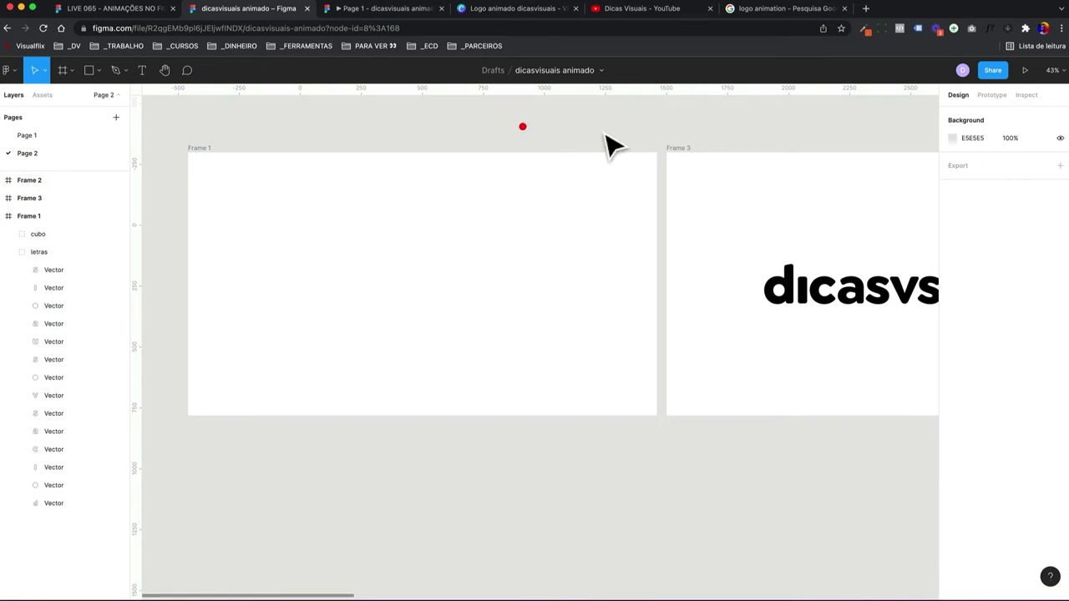
left_click_drag(686, 151, 706, 153)
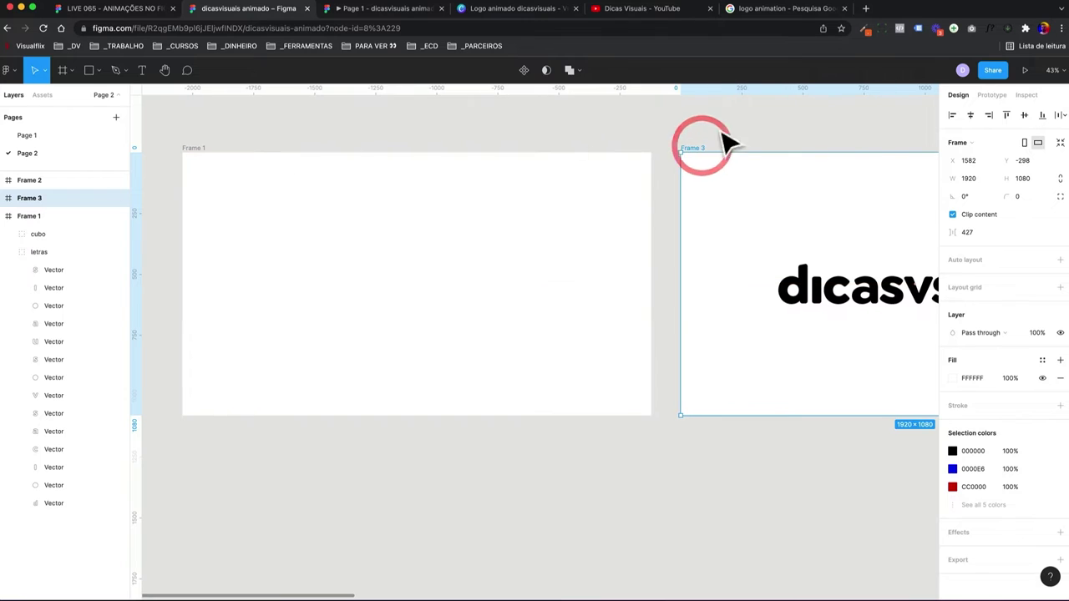
- Link Frame 1 to Frame 3 in Prototype mode with an On click trigger
left_click(991, 96)
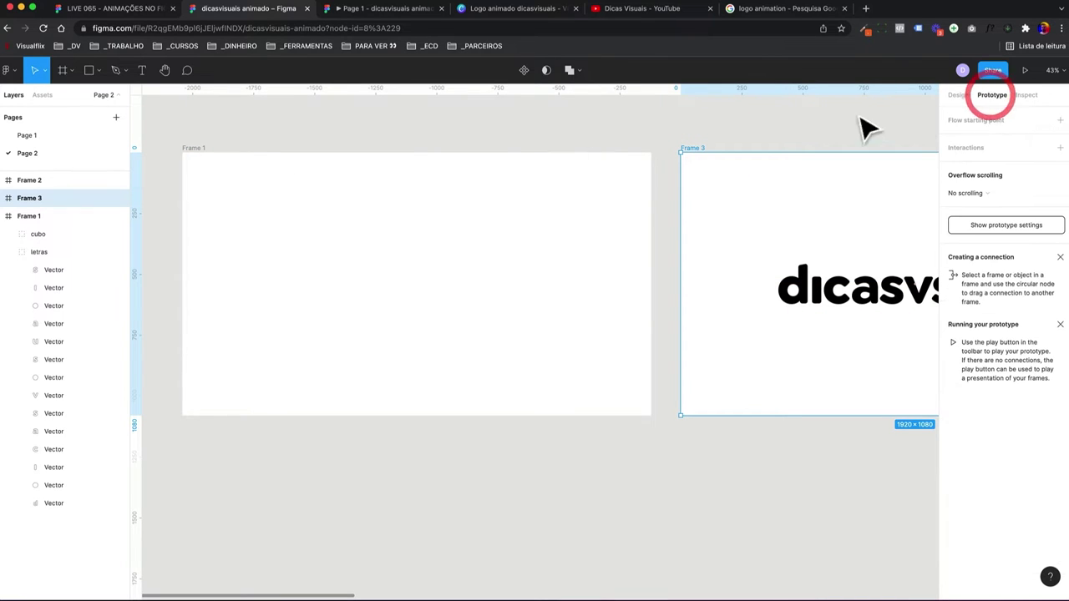
left_click(192, 148)
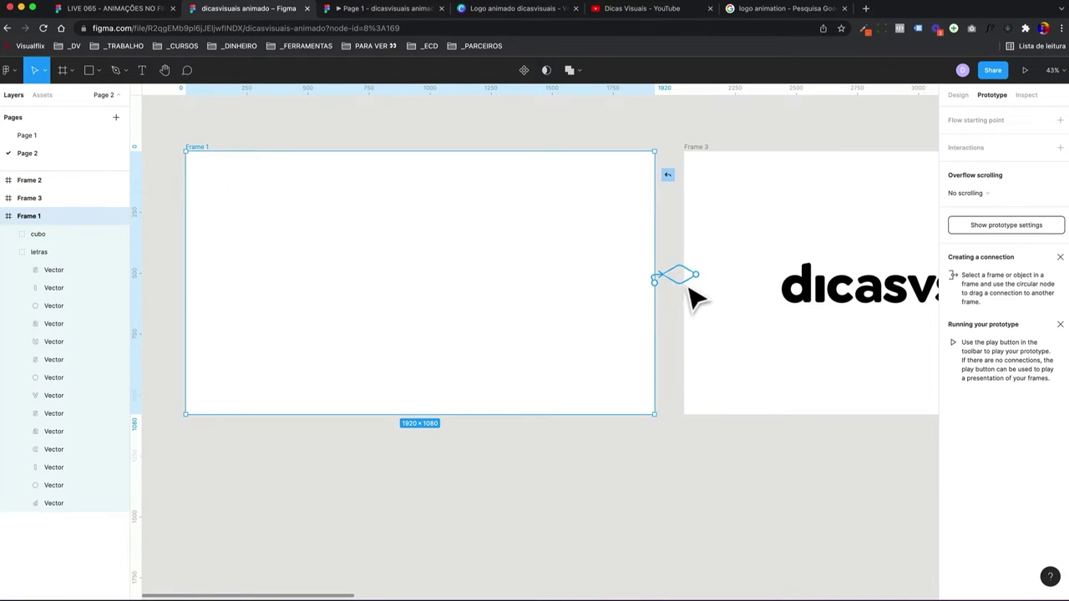
left_click_drag(689, 284, 690, 284)
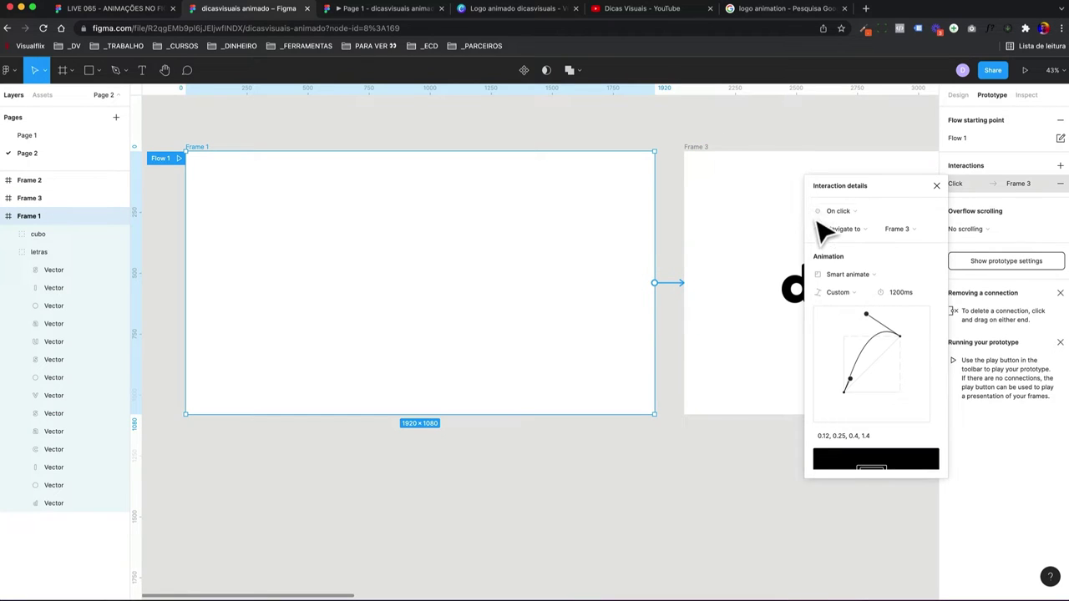
left_click(845, 210)
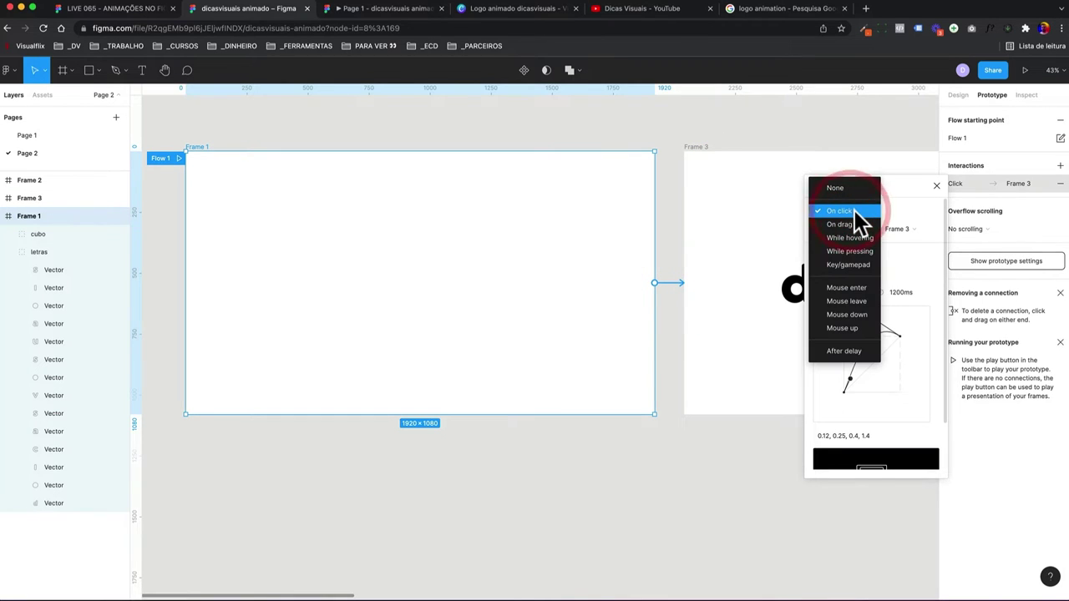
left_click(912, 280)
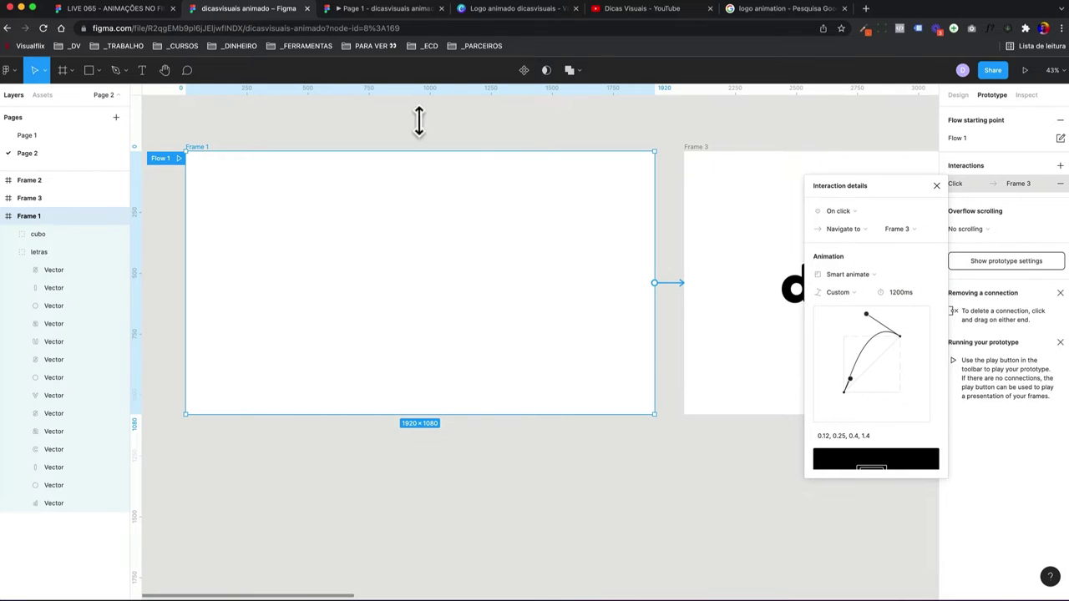
- Play Flow 1, advance to Frame 3 to watch the letters animate, then close the preview
left_click(180, 158)
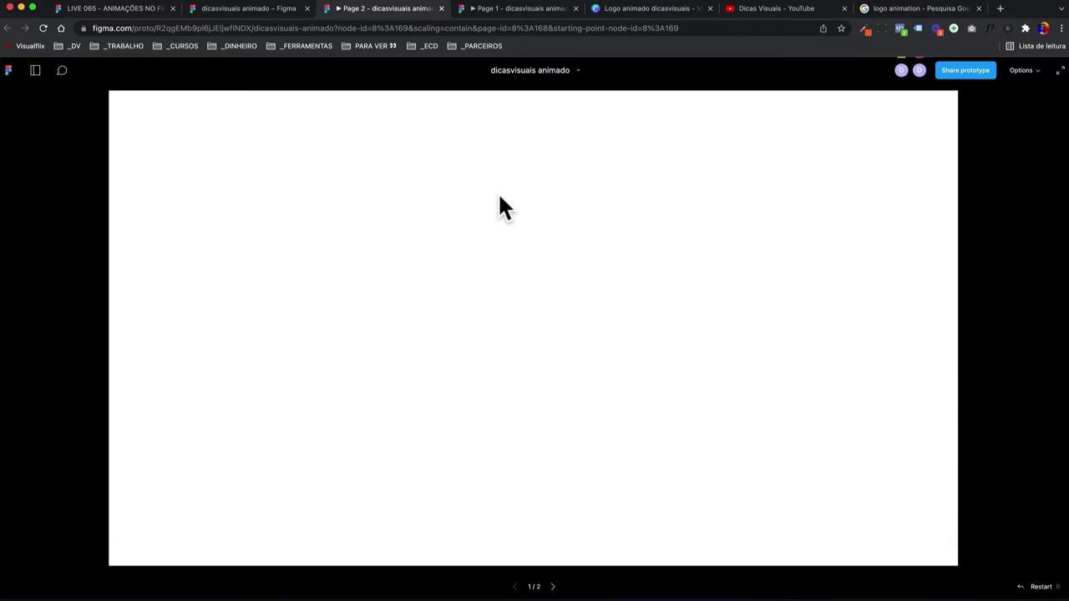
left_click(506, 207)
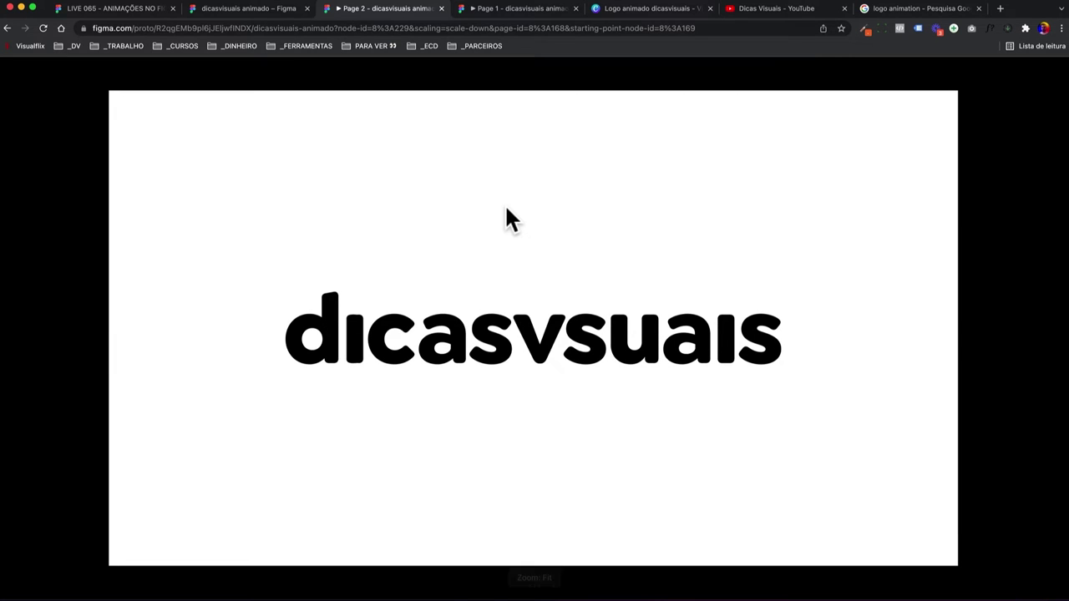
left_click(441, 8)
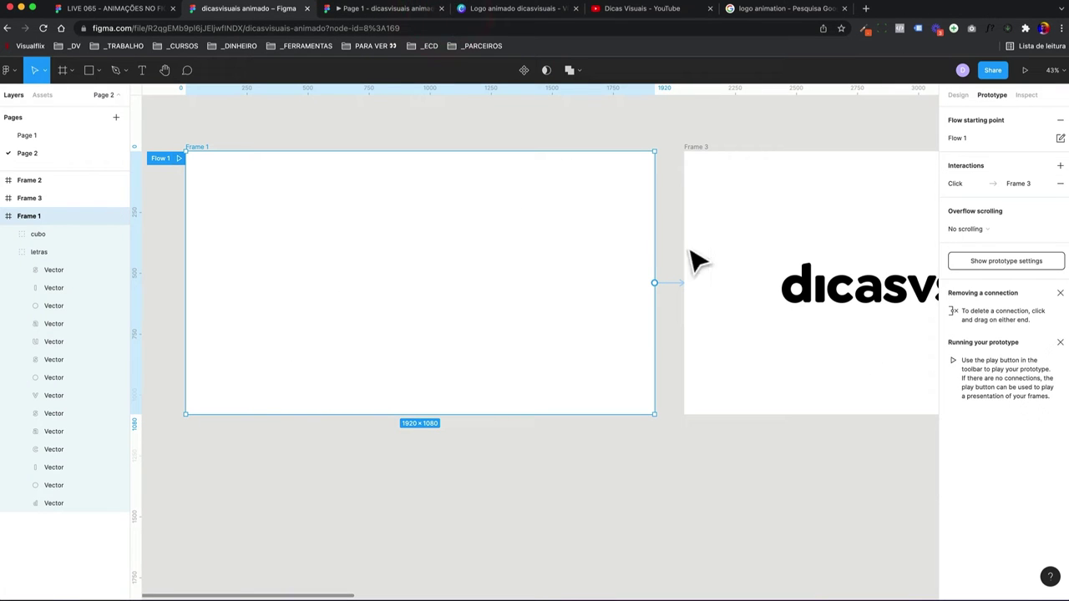
left_click(671, 281)
- Change the Frame 1 to Frame 3 transition easing to Ease out, then view the Page 1 prototype
left_click(837, 293)
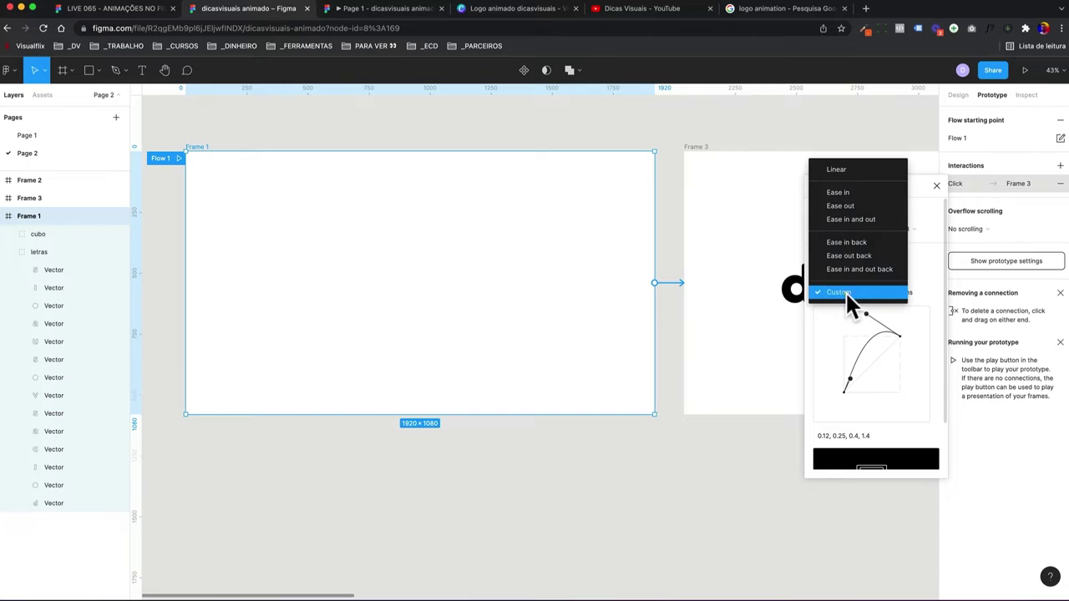
left_click(833, 389)
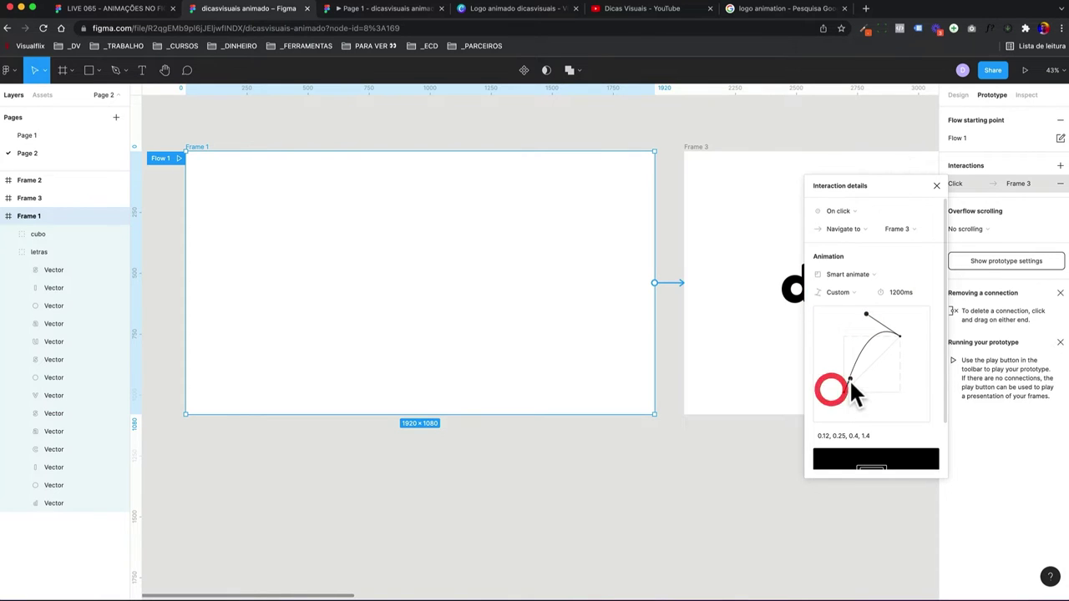
left_click_drag(850, 378, 850, 375)
left_click_drag(865, 313, 872, 316)
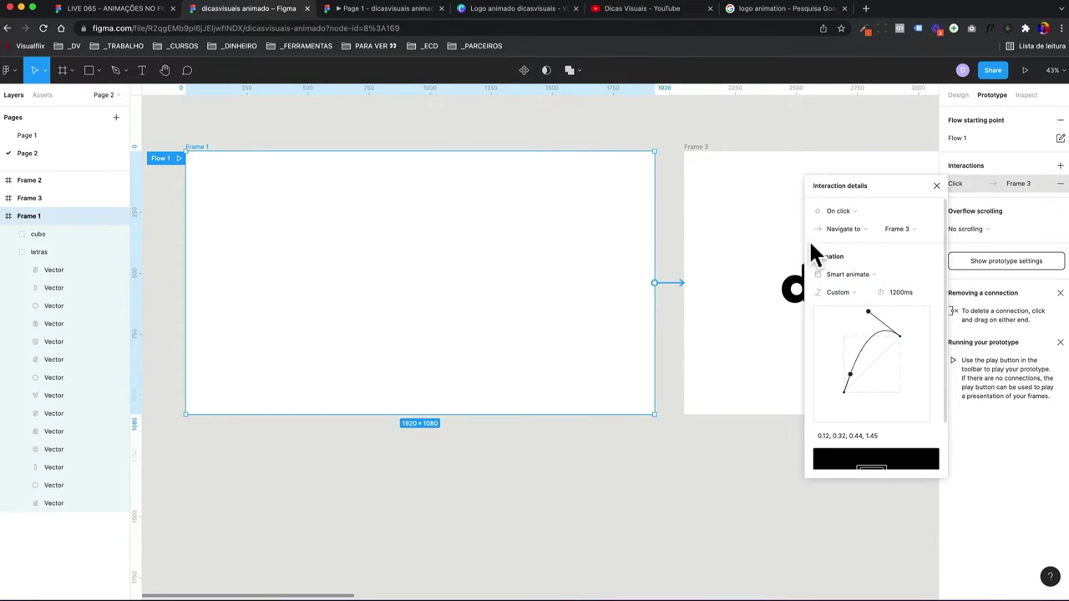
left_click(845, 292)
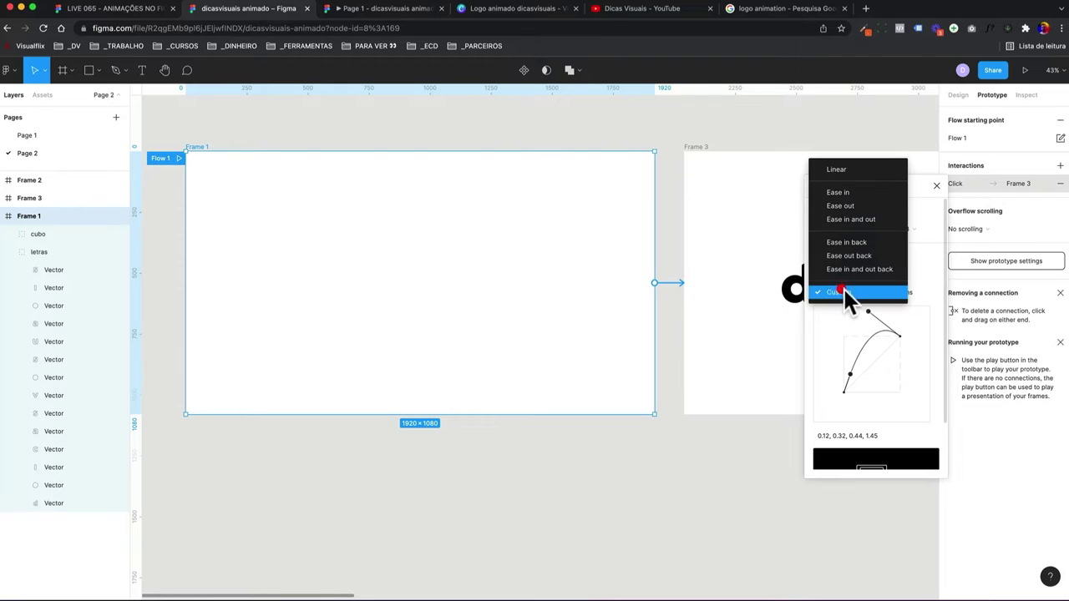
left_click(853, 208)
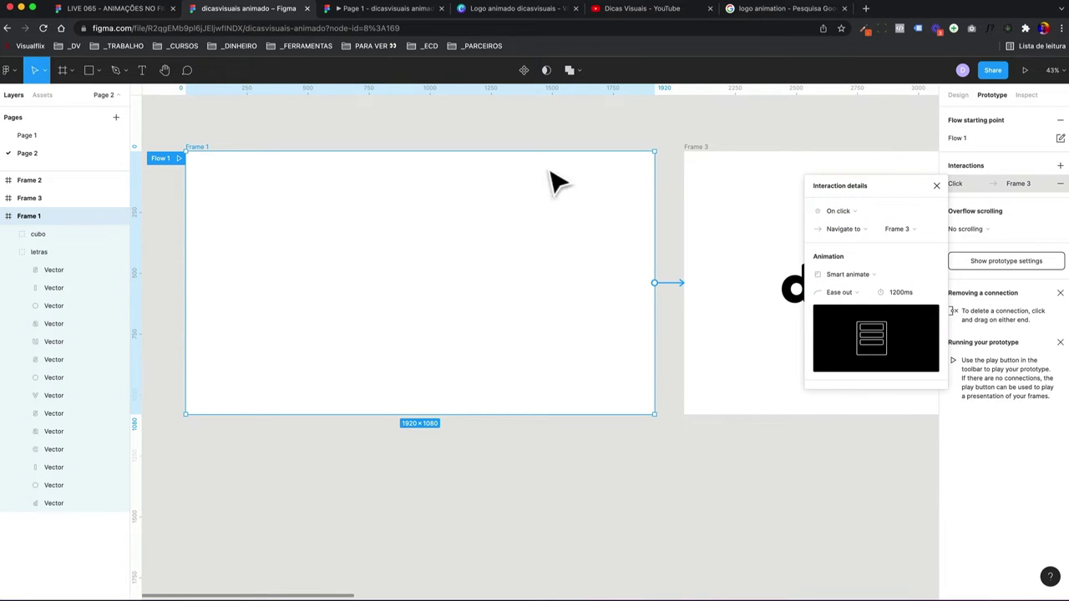
left_click(396, 12)
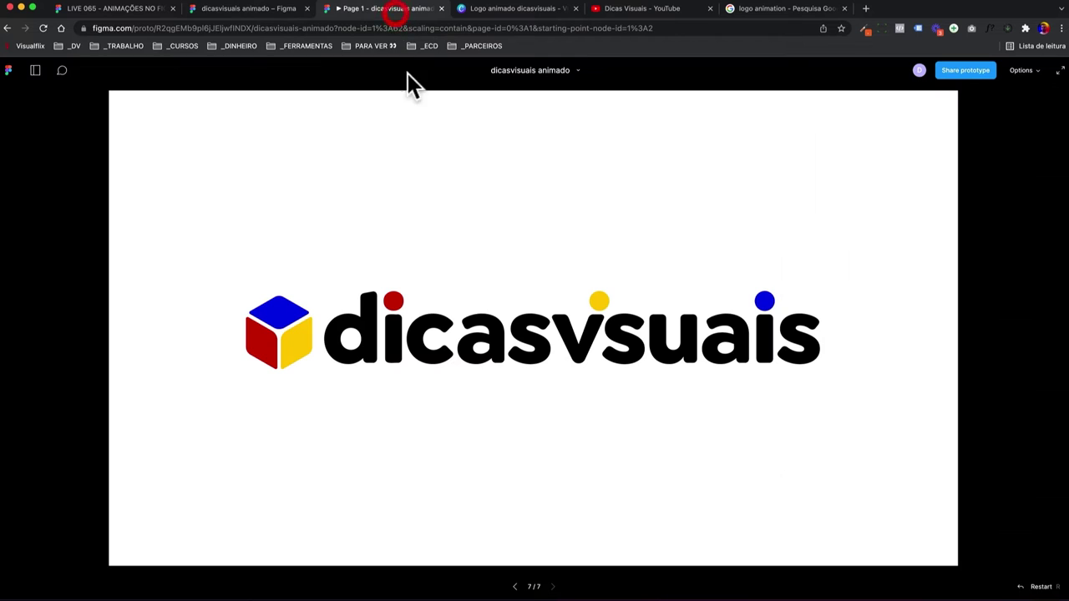
- Restart the Page 1 logo animation, then relaunch Flow 1 from the editor
left_click(435, 175)
left_click(265, 12)
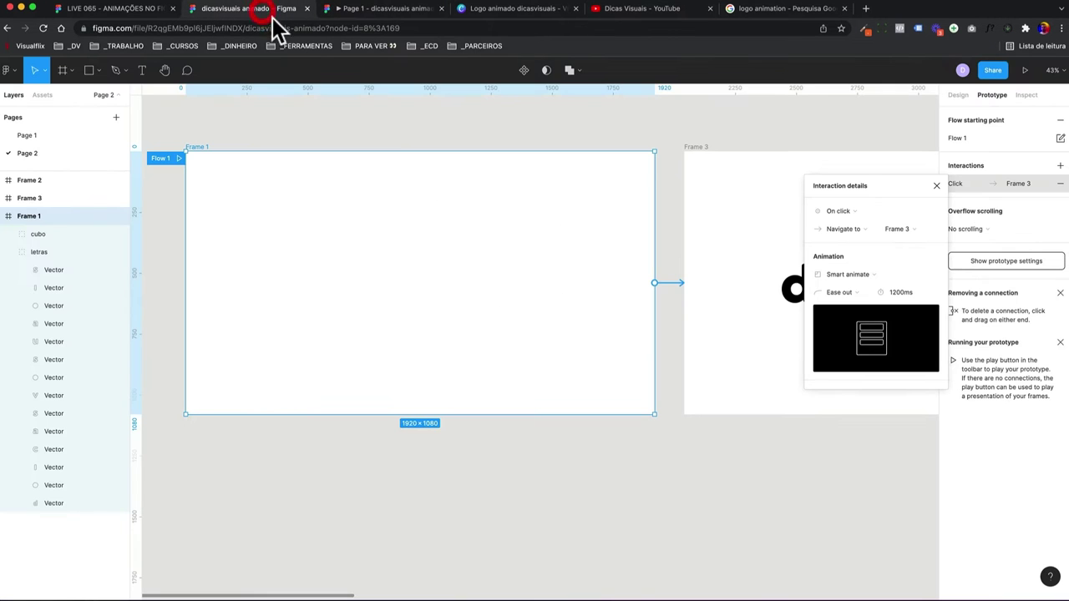
left_click(180, 159)
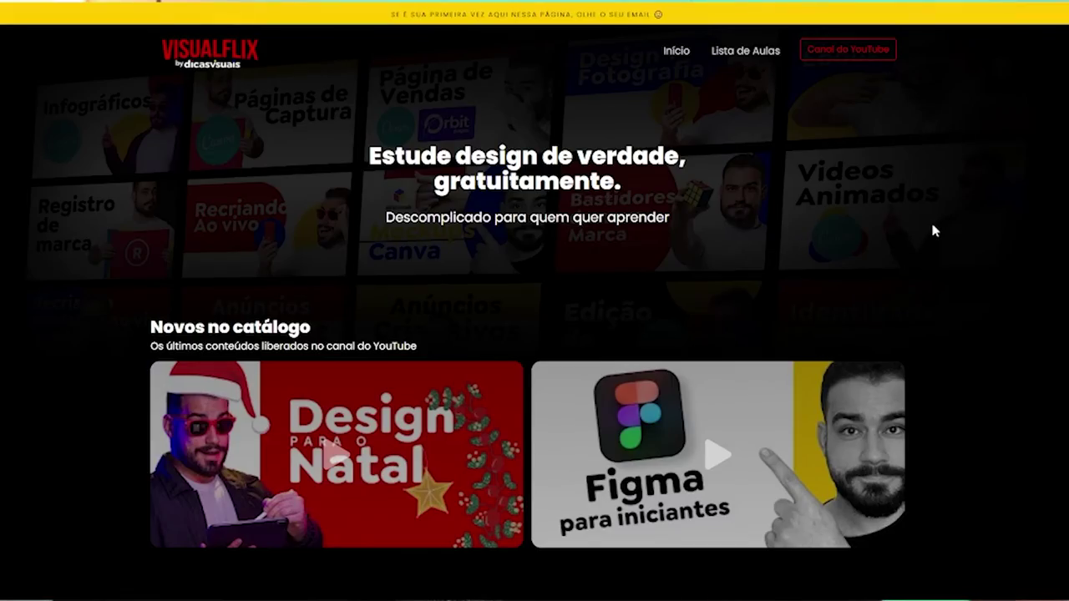
- Scroll down the promoted website and expand the Tutoriais lesson row
scroll(934, 230, "down", 2)
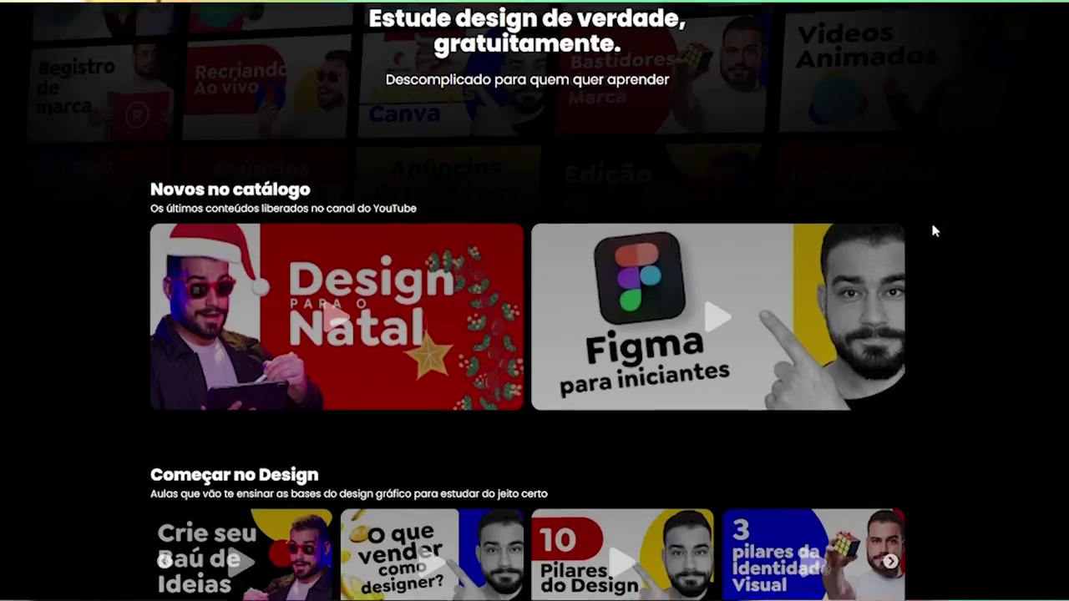
scroll(934, 230, "down", 2)
scroll(934, 230, "down", 2)
scroll(935, 231, "down", 3)
scroll(935, 230, "down", 2)
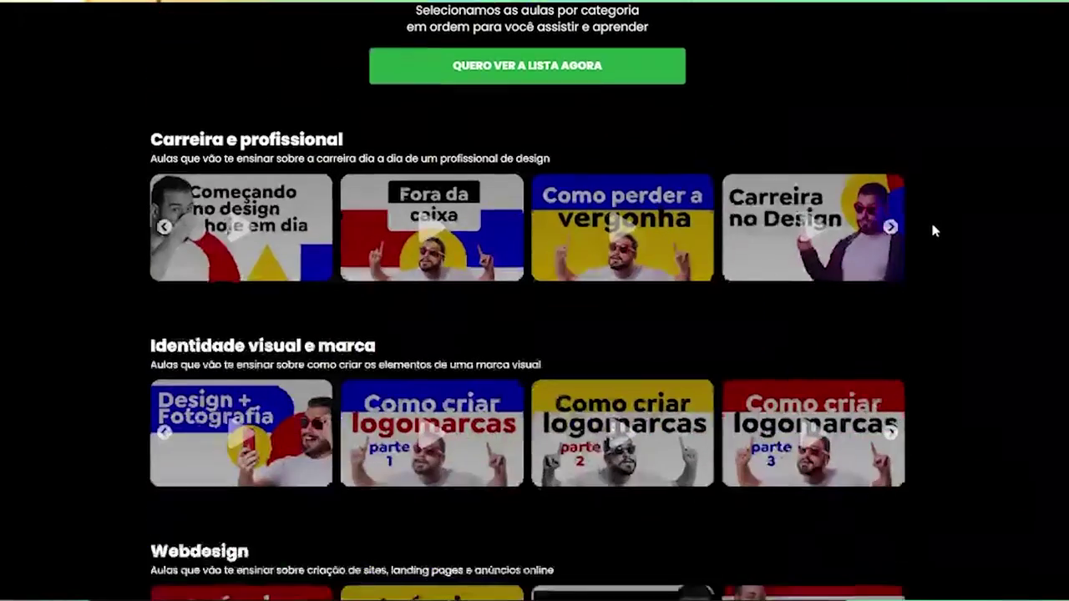
scroll(934, 230, "down", 2)
scroll(934, 230, "down", 3)
scroll(935, 230, "down", 2)
scroll(934, 230, "down", 5)
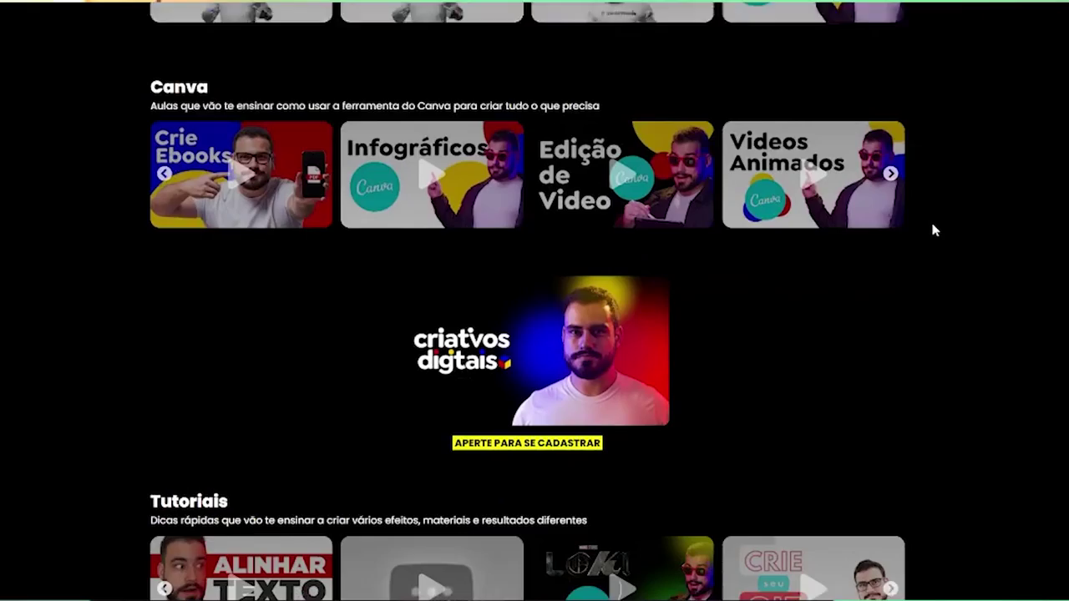
scroll(935, 230, "down", 2)
left_click(890, 384)
left_click(891, 384)
left_click(890, 384)
left_click(890, 384)
- Show the next Recriando designs lesson, then scroll back to the top
scroll(905, 435, "down", 2)
left_click(905, 434)
scroll(902, 418, "up", 2)
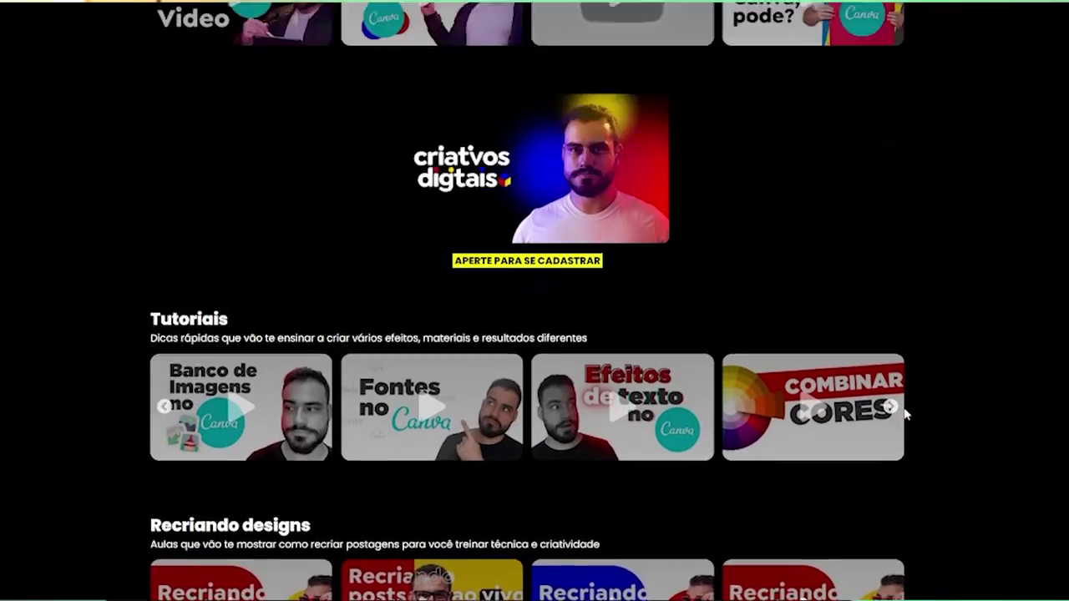
scroll(902, 414, "up", 7)
scroll(900, 405, "up", 4)
scroll(898, 399, "up", 6)
scroll(897, 399, "up", 6)
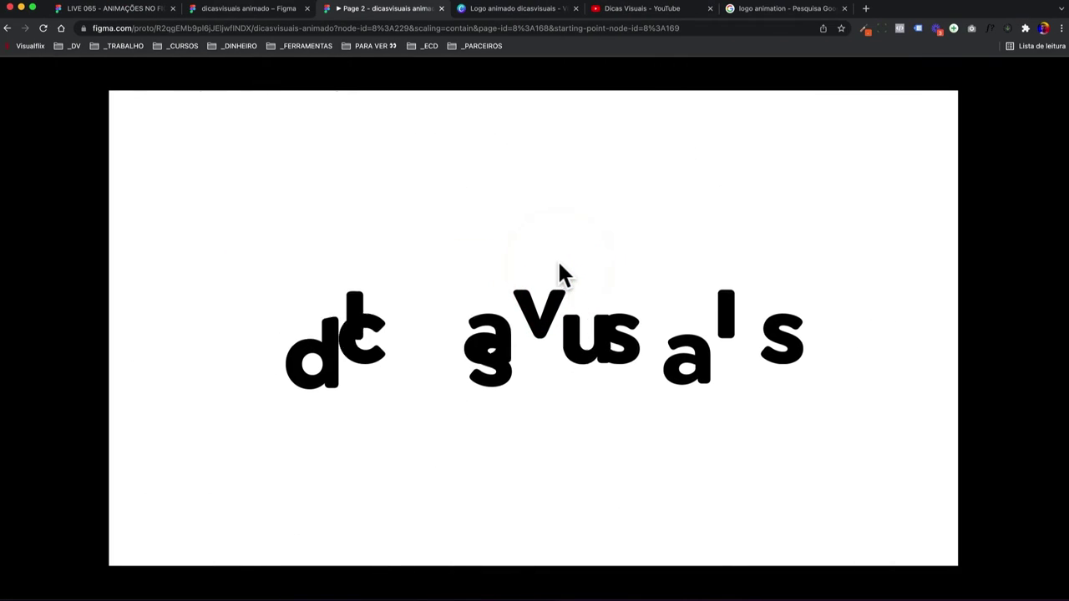
- Replay the Flow 1 animation to Frame 3 and return to the editor
left_click(560, 267)
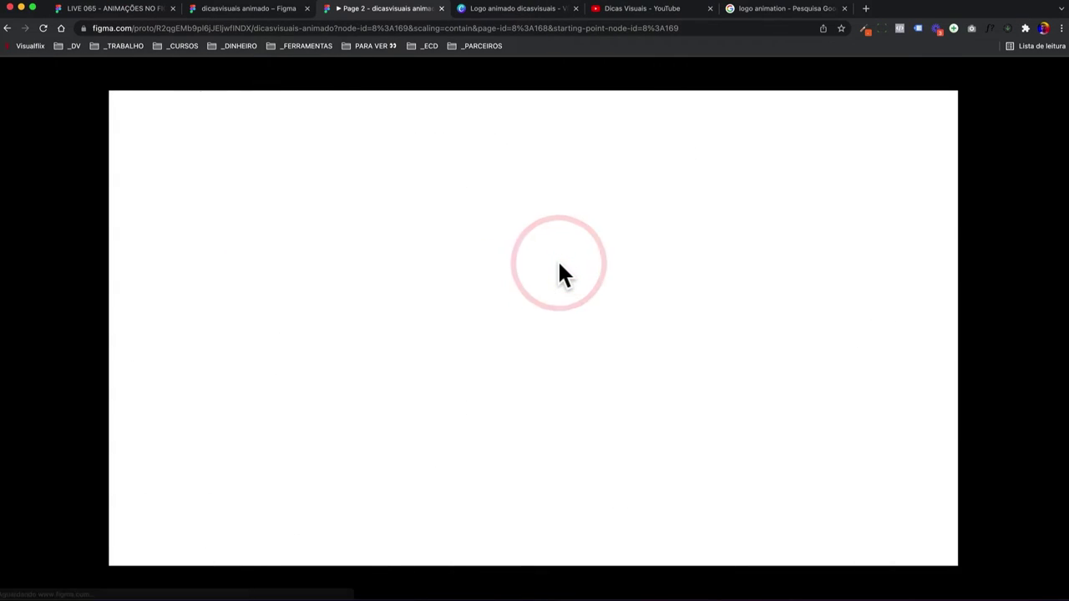
left_click(559, 269)
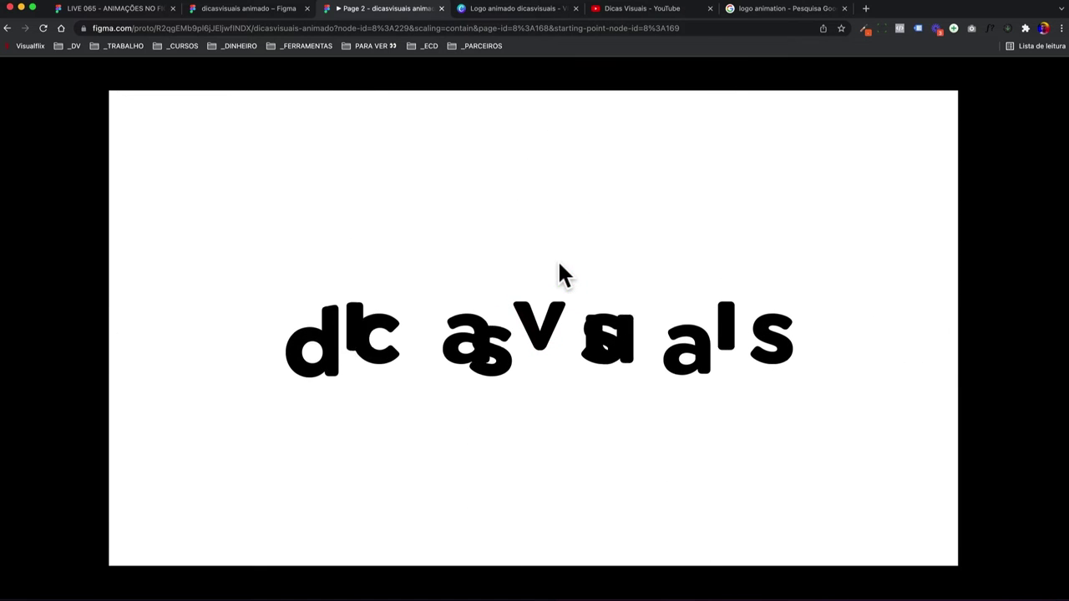
left_click(239, 10)
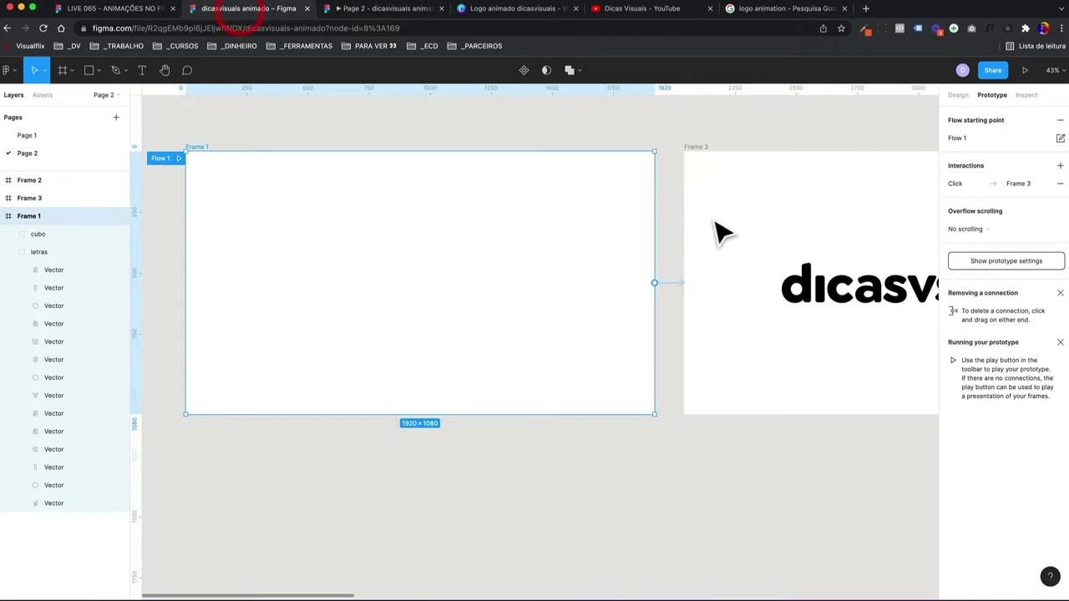
- Give the Frame 1 to Frame 3 transition a custom easing curve of 0.16, 0.92, 0.55, 1.29
left_click(668, 280)
left_click(841, 290)
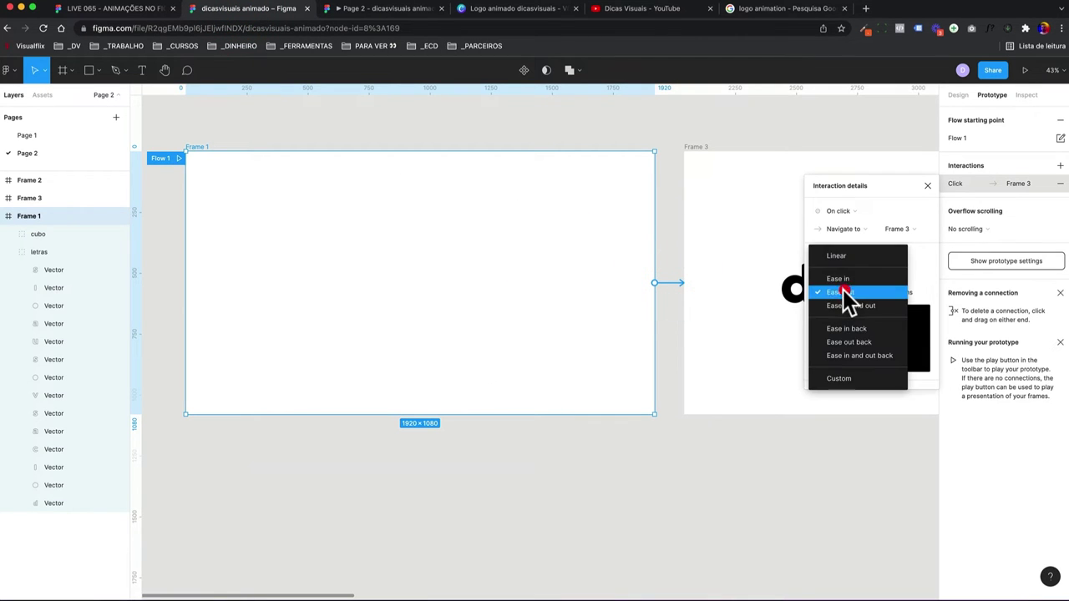
left_click(837, 378)
mouse_move(844, 386)
left_mouse_down()
mouse_move(859, 389)
mouse_move(852, 337)
mouse_move(874, 324)
left_mouse_up()
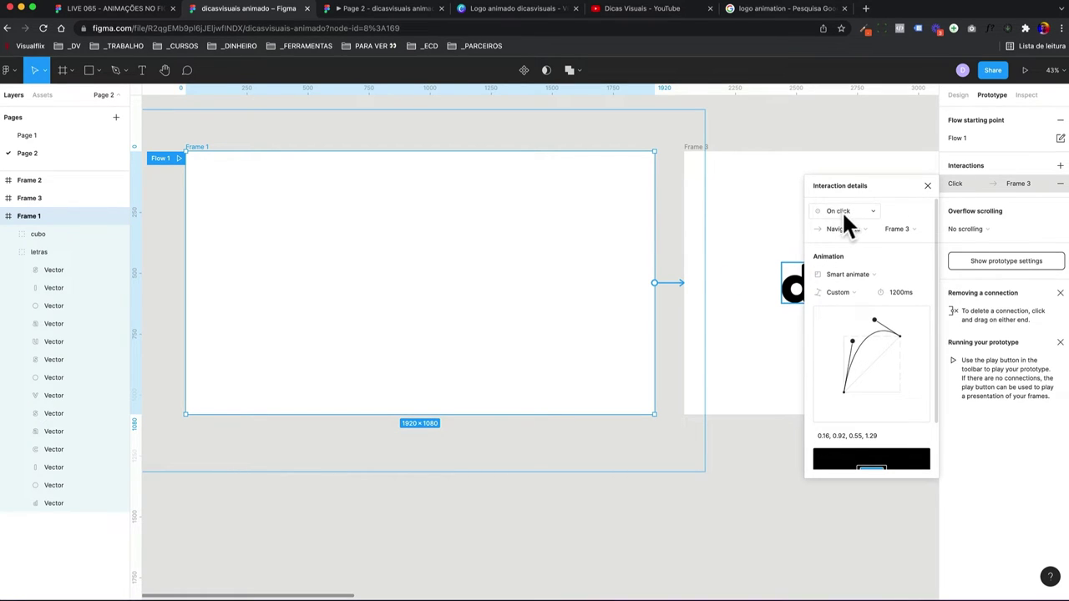
left_click(927, 184)
scroll(777, 357, "right", 8)
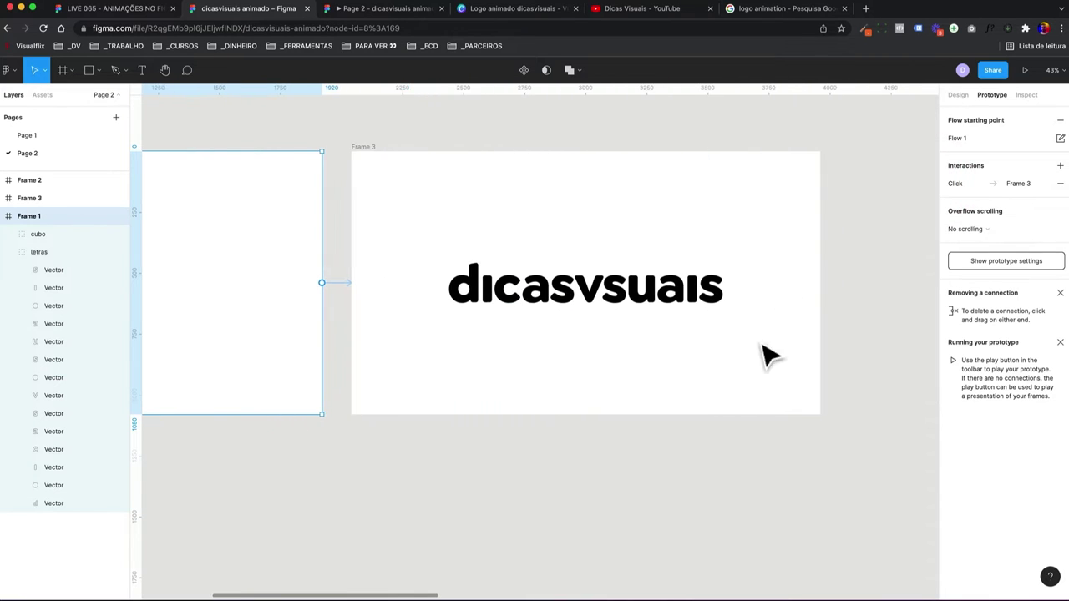
- Duplicate Frame 3 into a new Frame 4
left_click(633, 301)
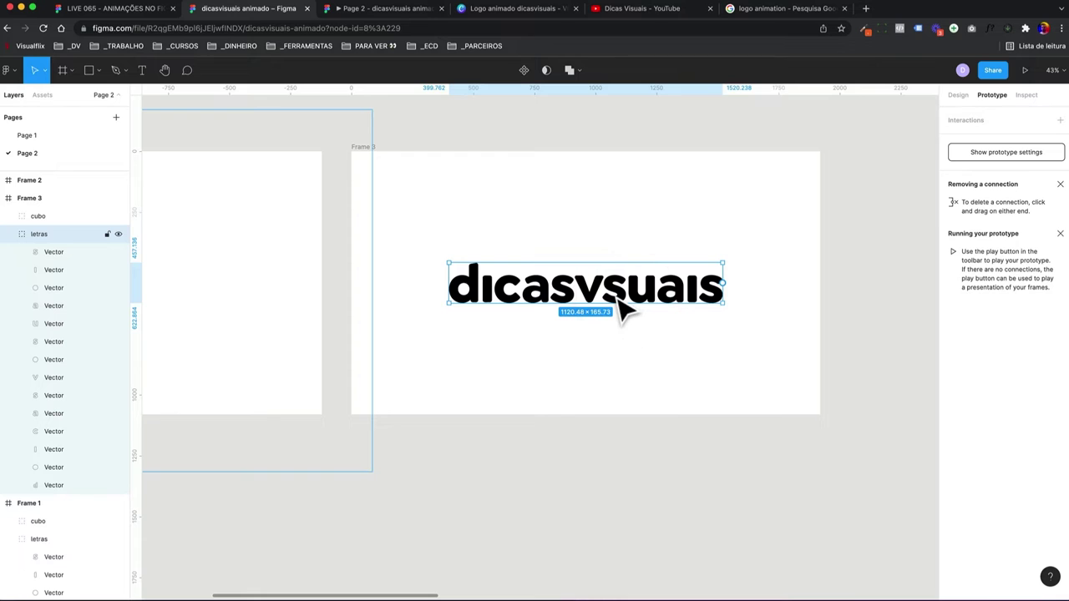
scroll(622, 310, "down", 3)
scroll(568, 305, "right", 1)
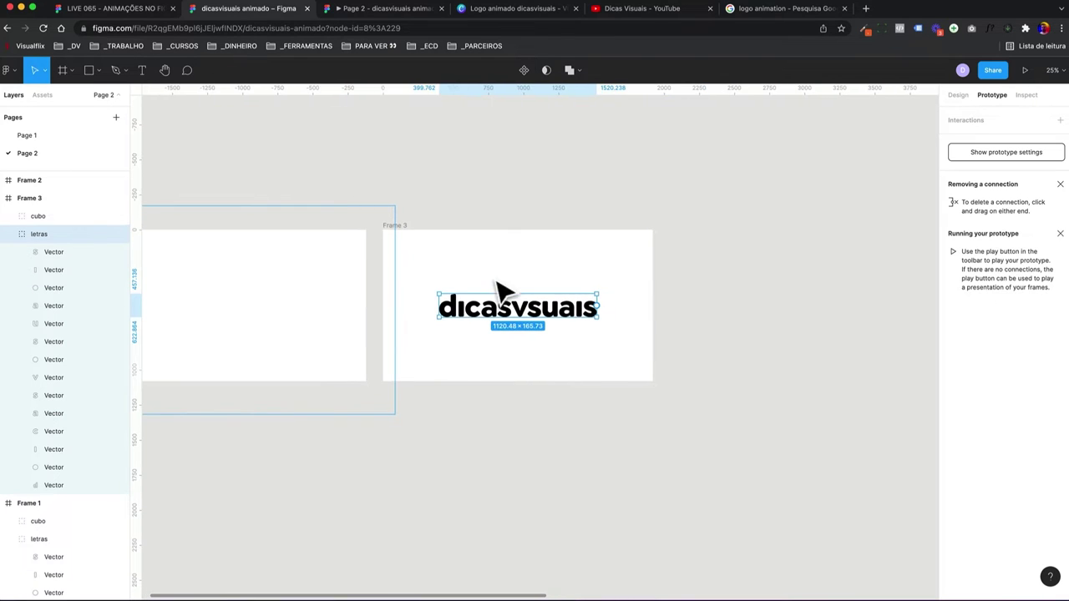
left_click(397, 226)
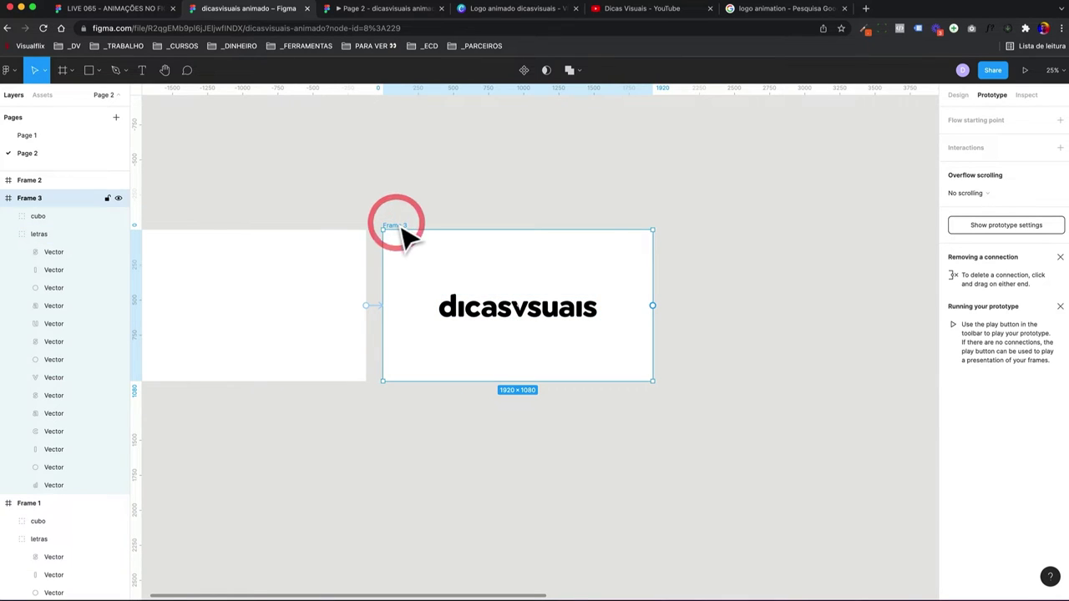
key("ctrl+d")
scroll(660, 298, "right", 2)
scroll(493, 231, "right", 3)
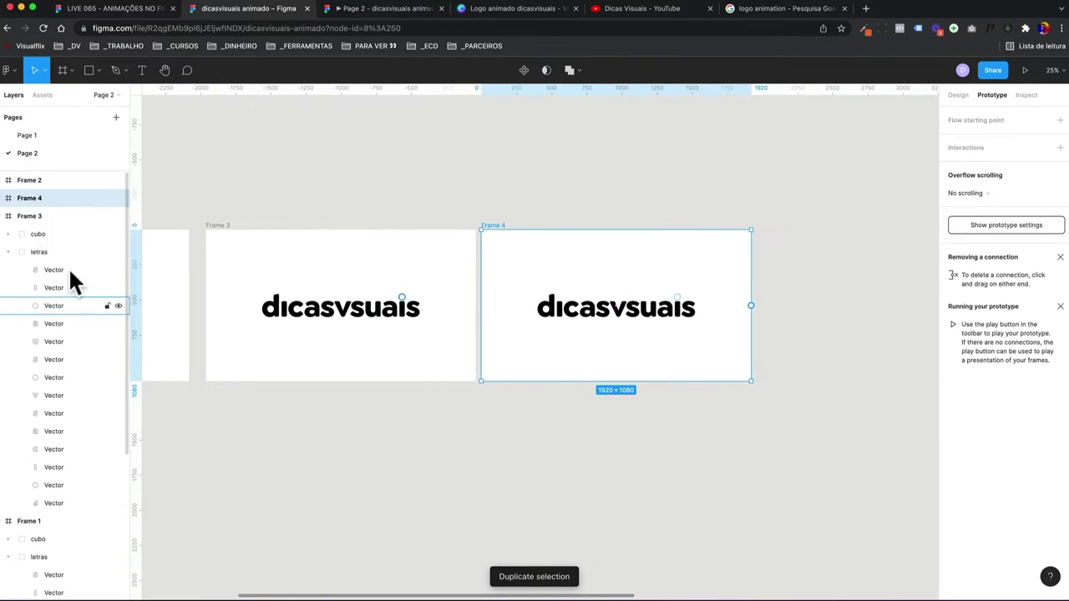
- Rename the red dot layer in Frame 4 to vermleho
left_click(7, 216)
left_click(6, 200)
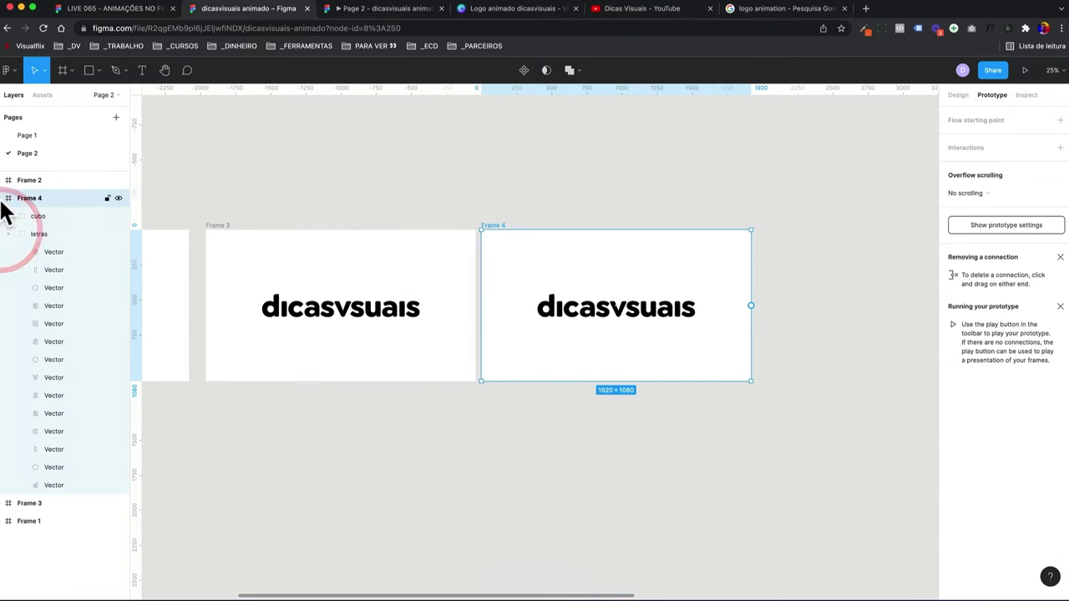
left_click(54, 468)
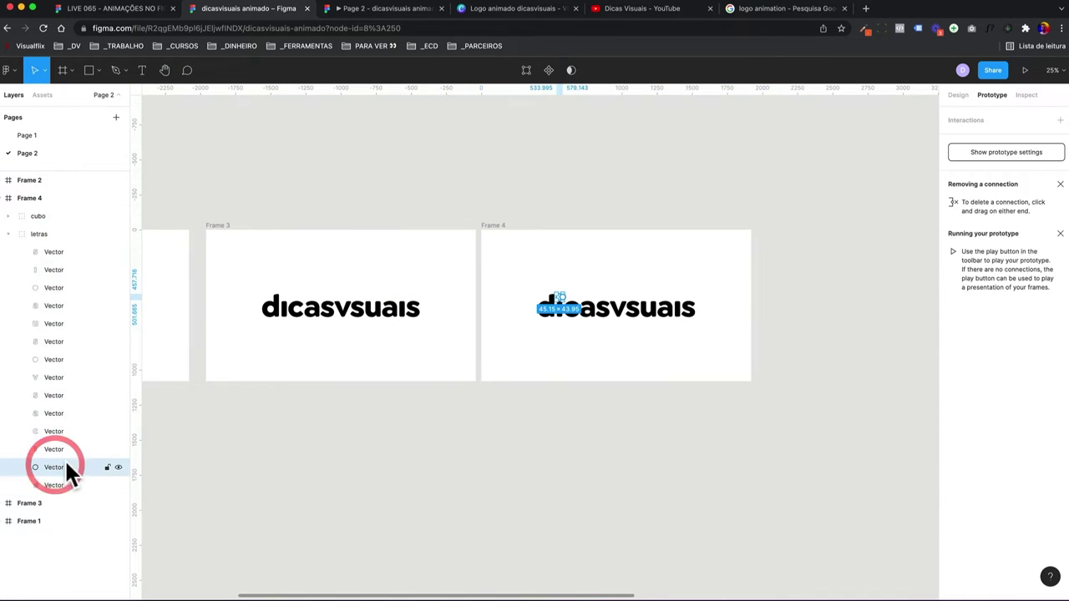
left_click(958, 96)
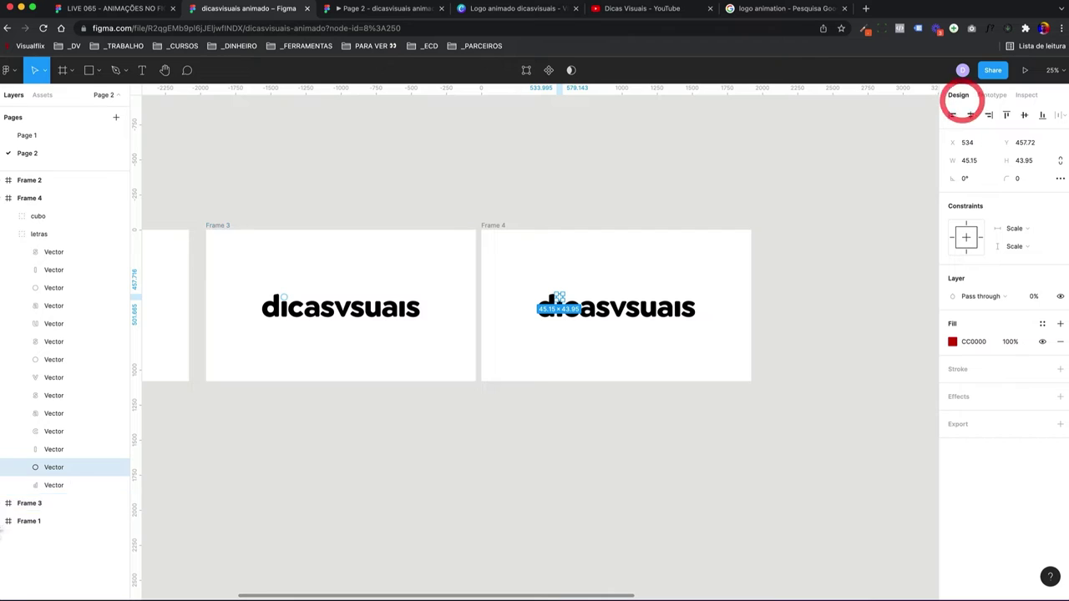
double_click(53, 466)
type("vermleho")
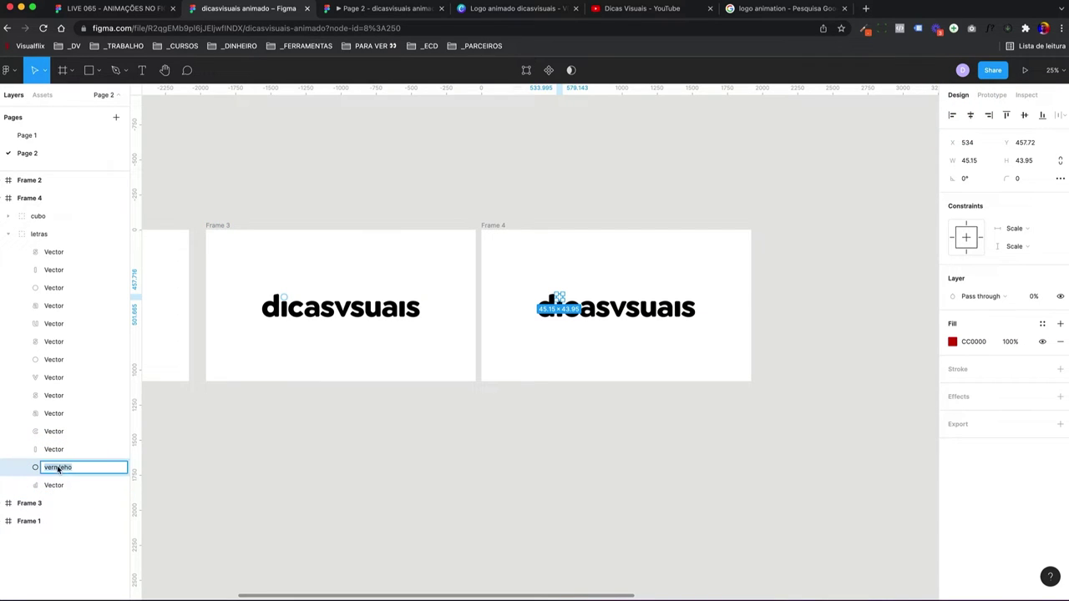
left_click(251, 473)
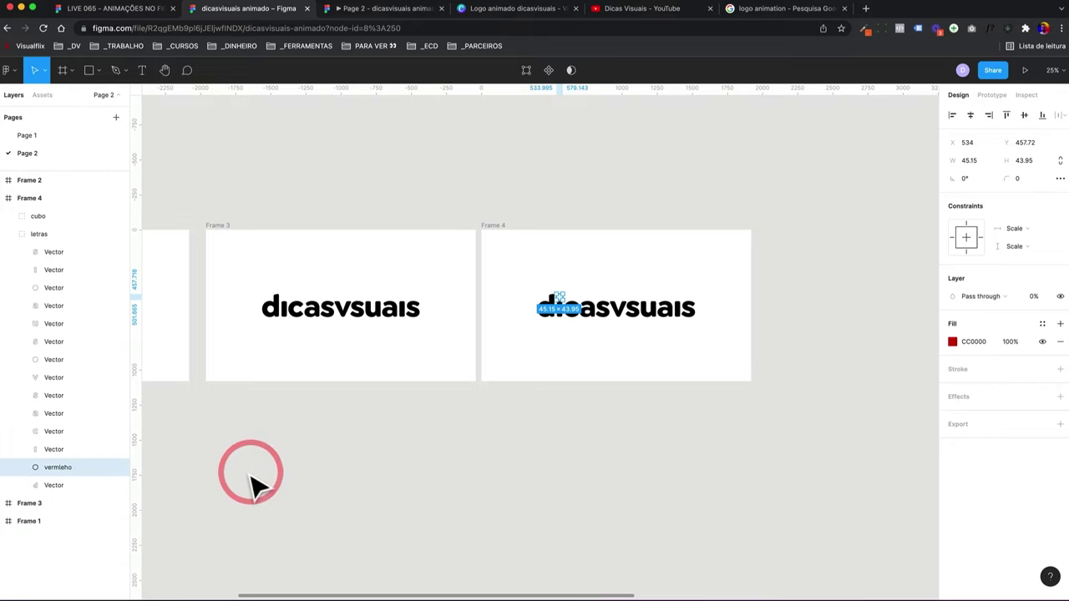
- Pan across the canvas and select Frame 4
scroll(321, 347, "left", 5)
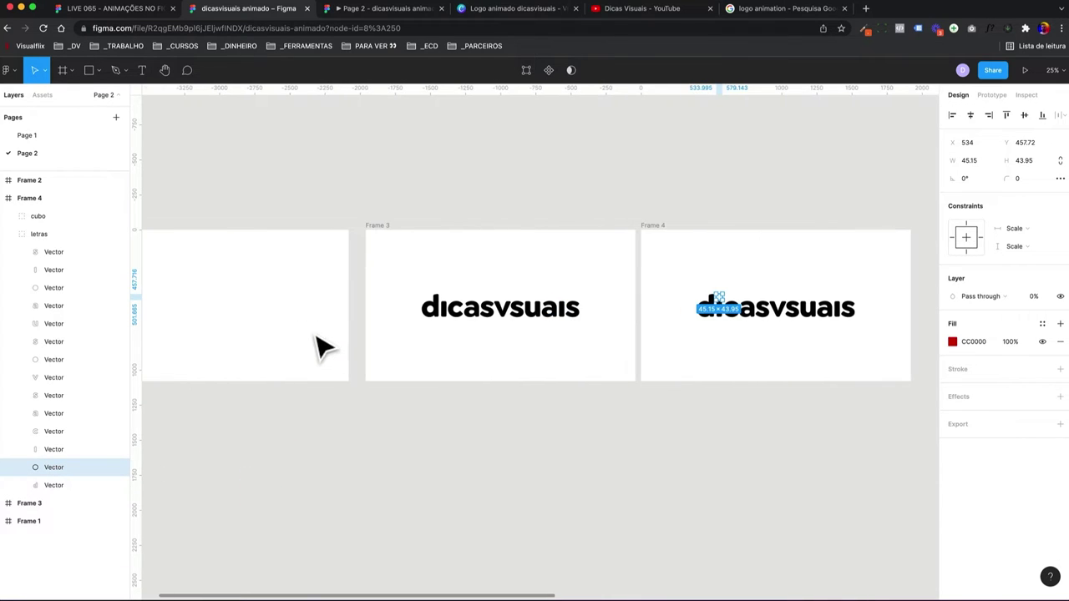
scroll(507, 327, "right", 4)
scroll(889, 316, "right", 3)
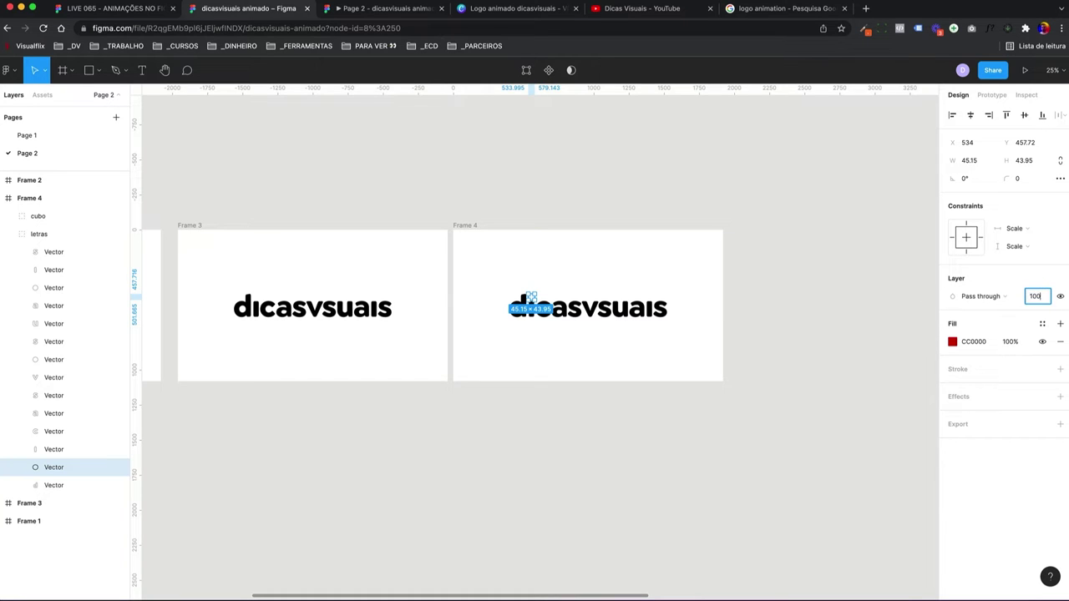
left_click(465, 224)
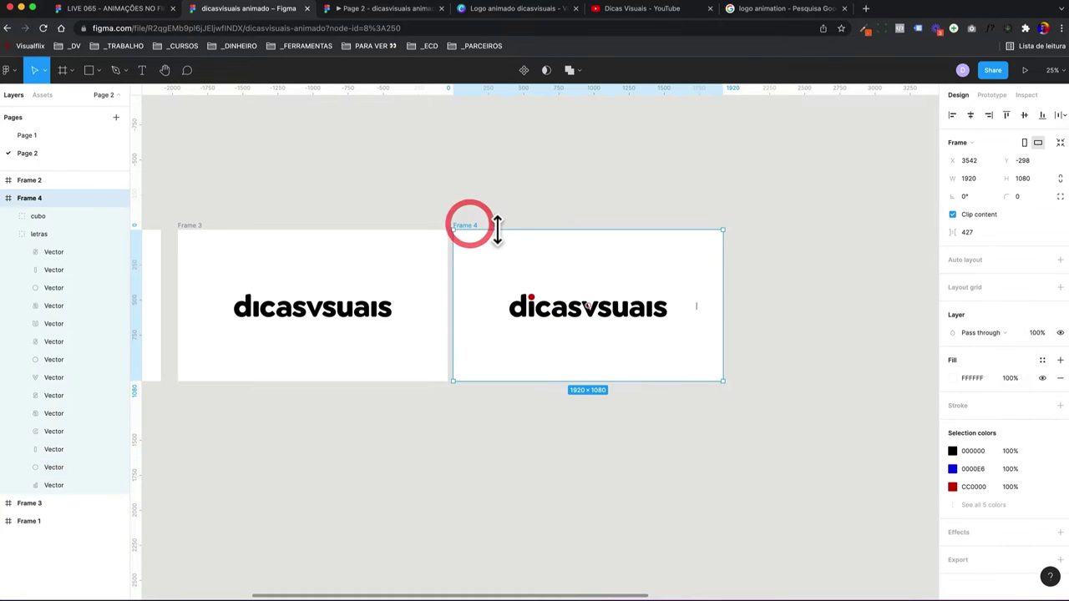
- Duplicate Frame 4 as Frame 5 and raise its yellow dot vector to 100% opacity
key("ctrl+d")
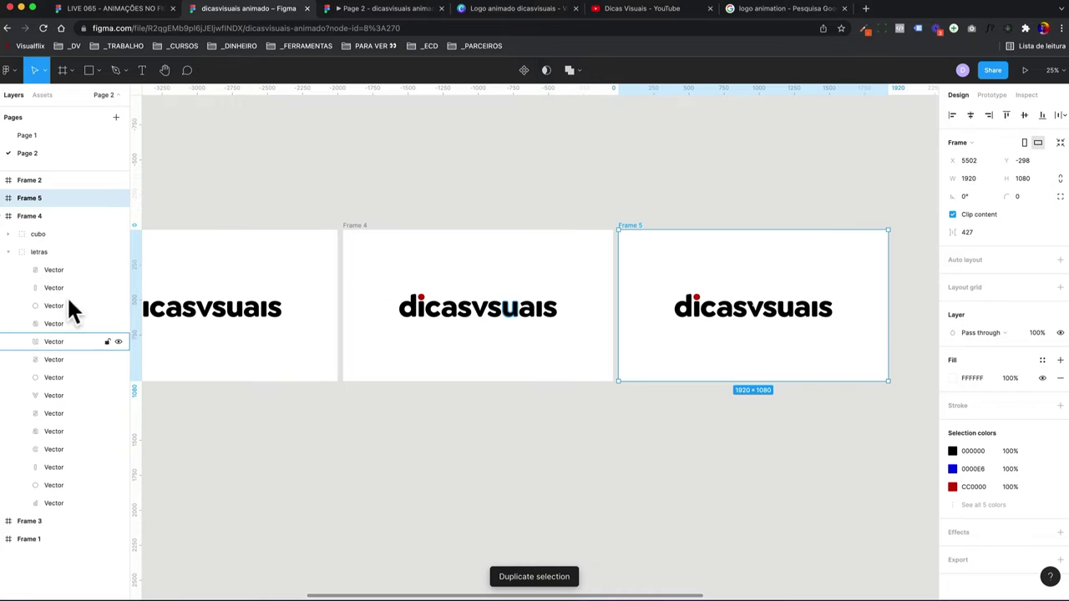
left_click(3, 201)
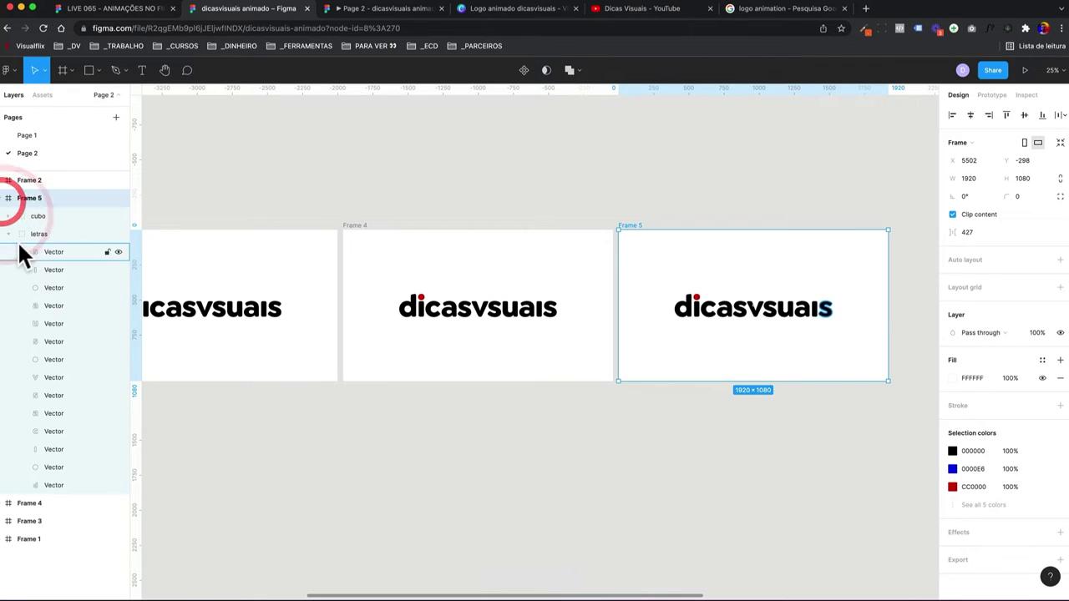
left_click(42, 234)
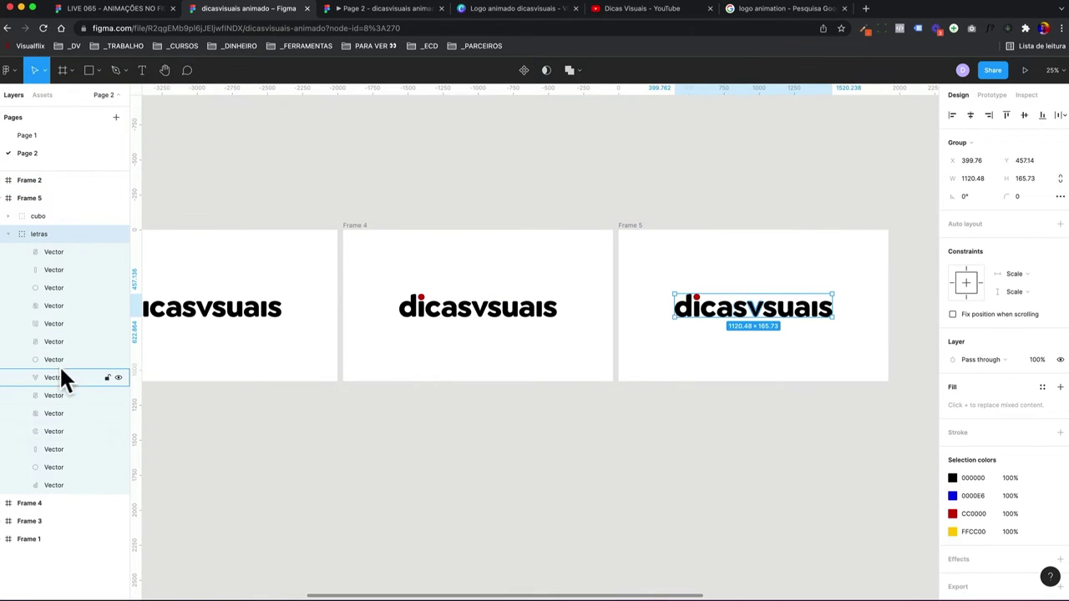
left_click(56, 359)
left_click(1037, 299)
left_click(1040, 307)
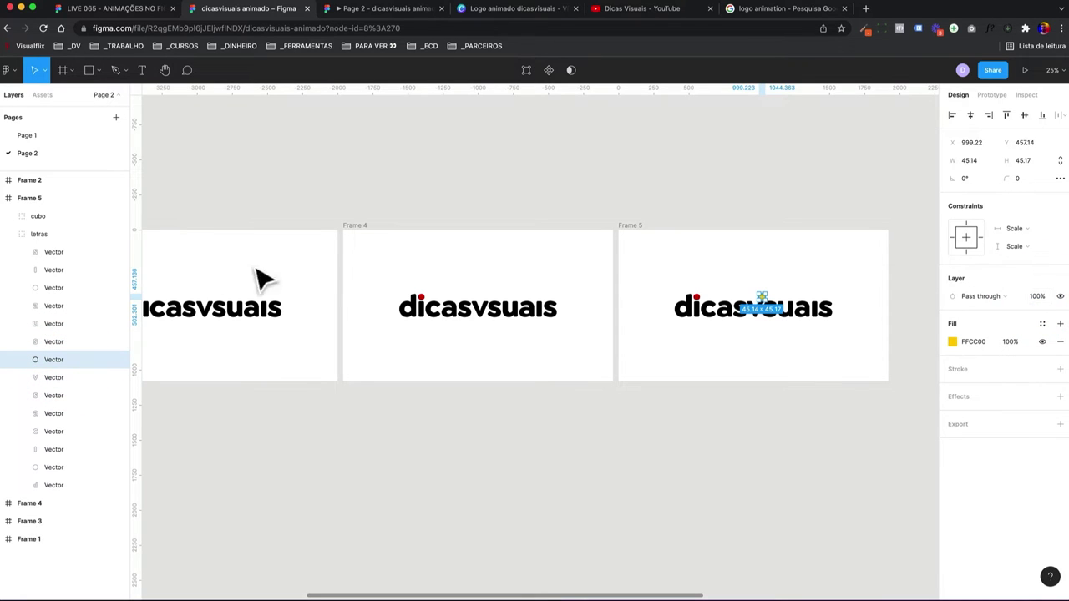
- Duplicate Frame 5 as Frame 6 and set its blue dot's opacity to 100%
left_click(30, 198)
key("ctrl+d")
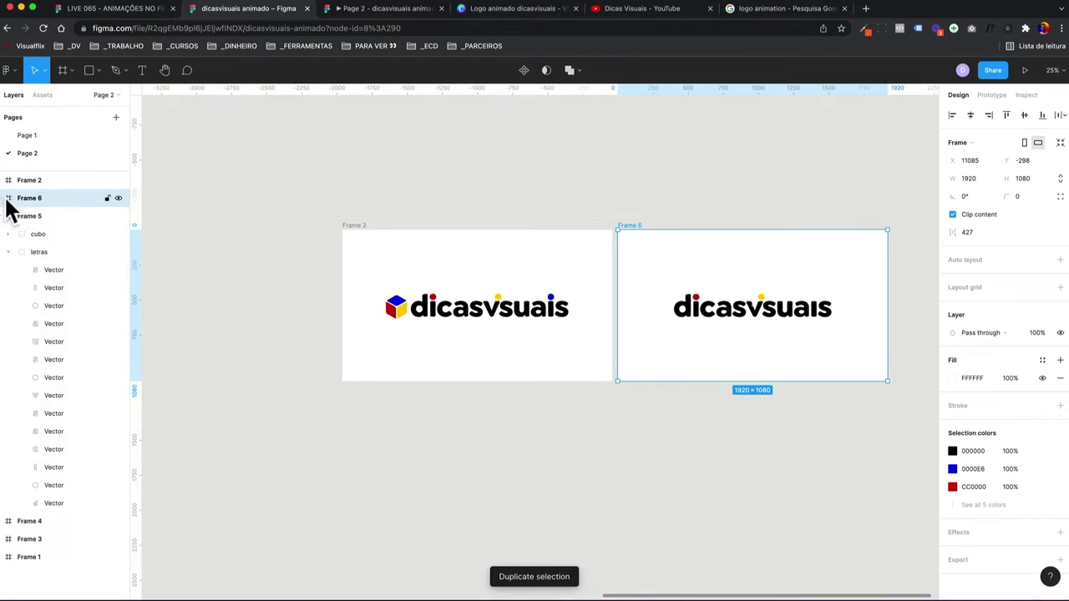
left_click(6, 215)
left_click(7, 198)
left_click(25, 234)
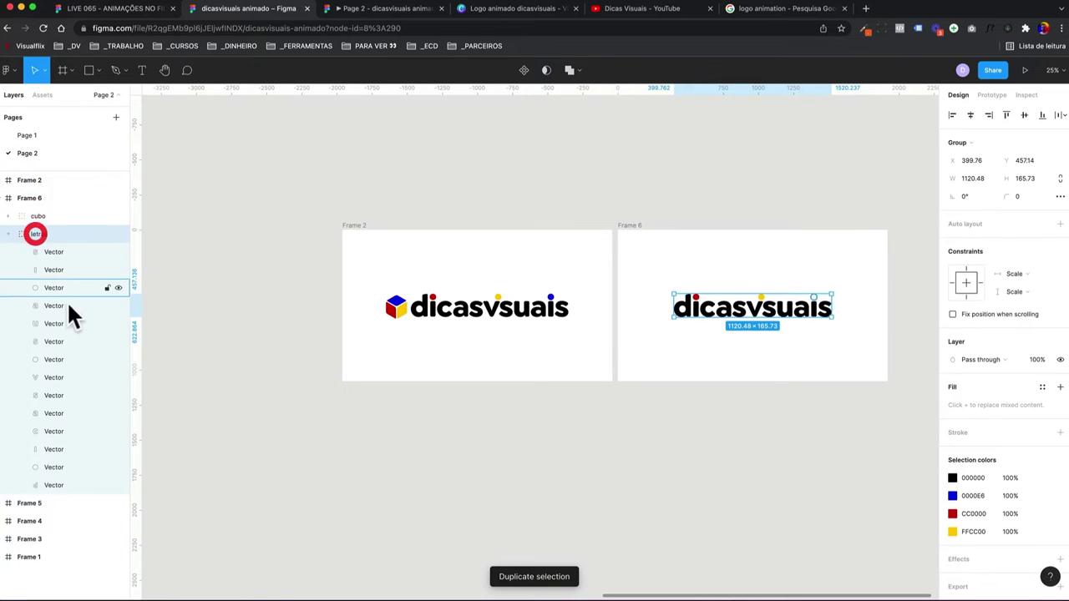
left_click(55, 287)
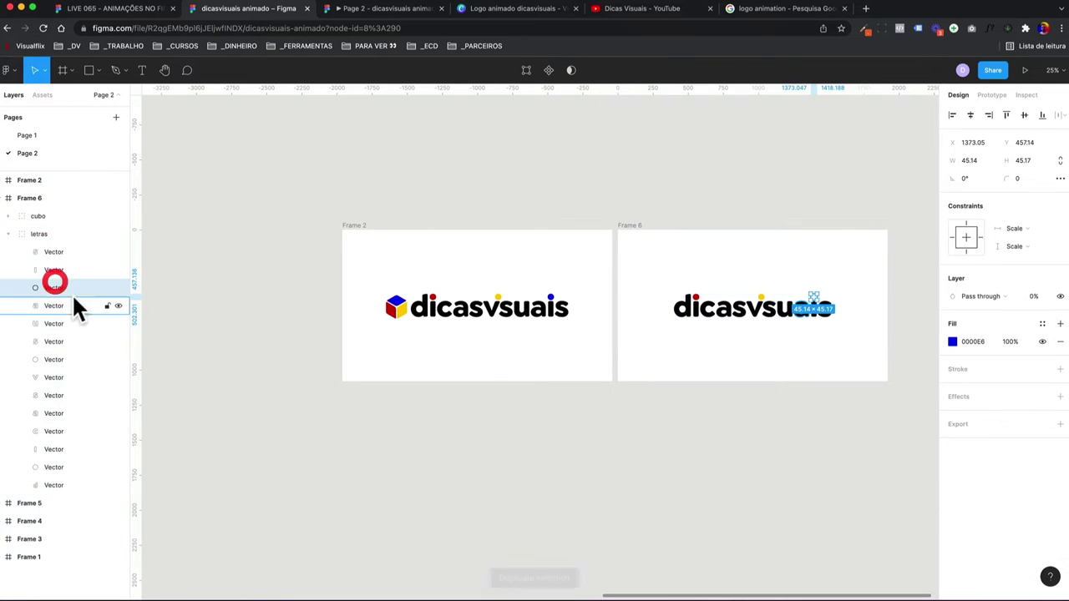
left_click(1044, 306)
type("100")
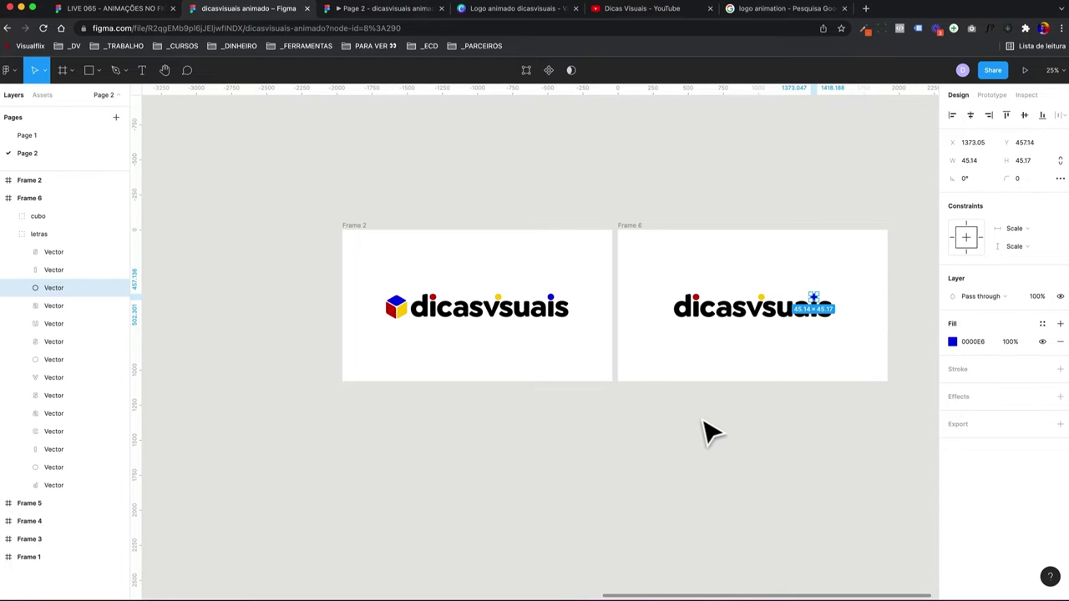
left_click(706, 432)
- Commit Frame 6's blue dot at 100% opacity so all three dots show
scroll(708, 431, "left", 5)
scroll(709, 432, "right", 5)
scroll(709, 432, "left", 10)
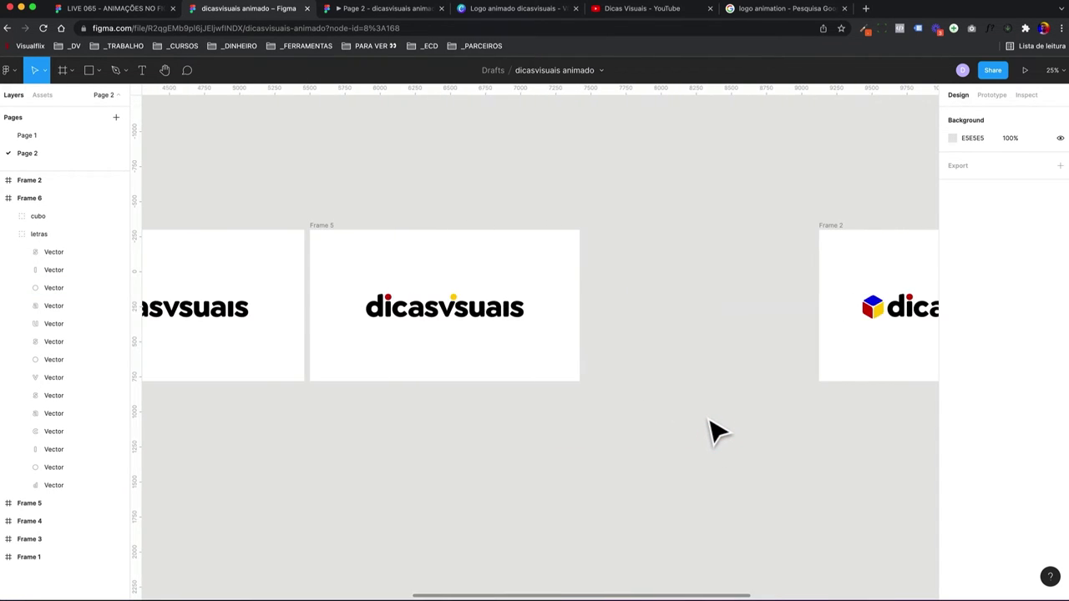
scroll(710, 432, "left", 5)
left_click(275, 319)
scroll(511, 317, "right", 4)
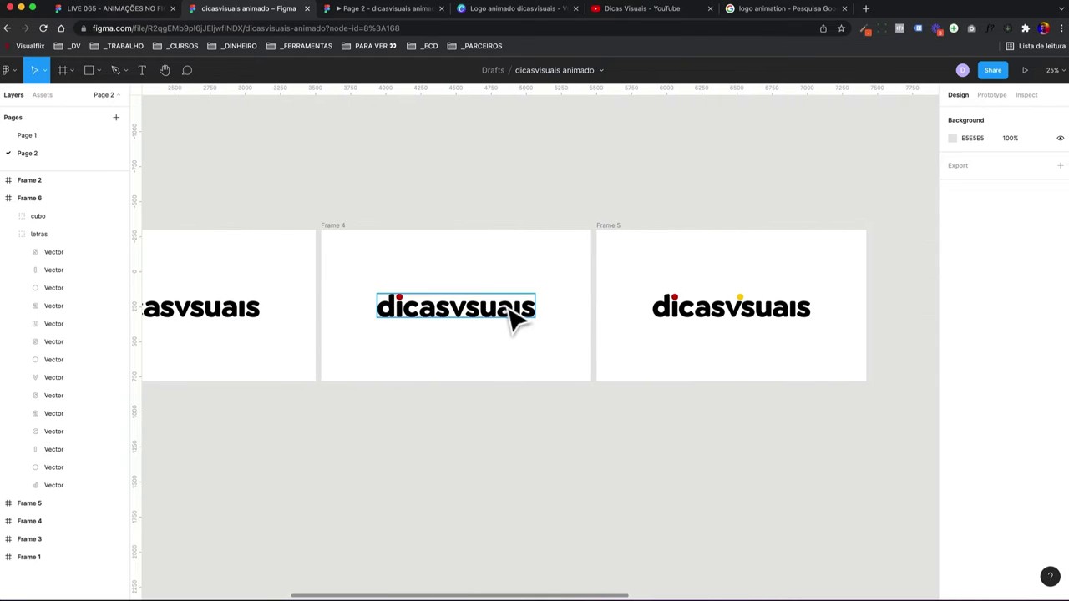
scroll(492, 310, "right", 5)
scroll(532, 313, "right", 6)
scroll(618, 321, "right", 4)
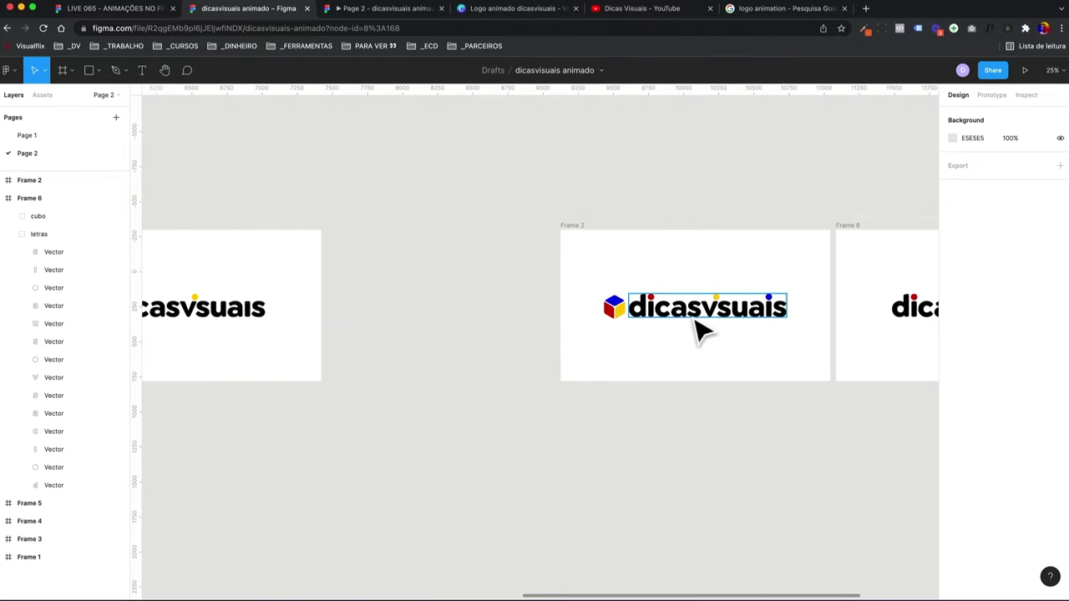
scroll(699, 329, "right", 2)
scroll(706, 332, "left", 1)
scroll(706, 333, "left", 5)
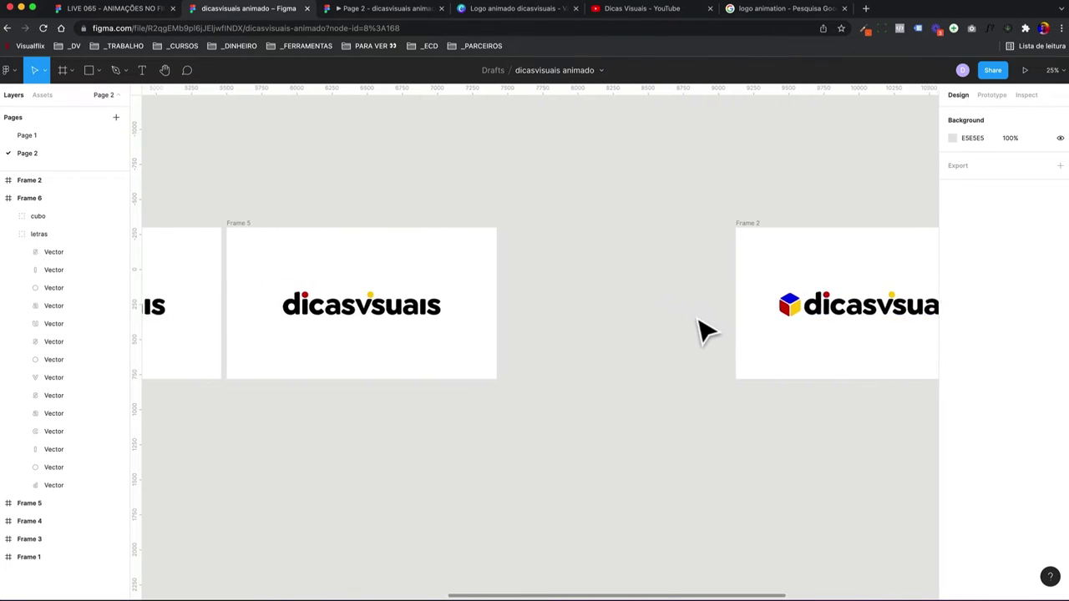
scroll(706, 333, "right", 10)
- Drag Frame 6 to sit just left of Frame 2, nudging Frame 2 right
left_click(660, 227)
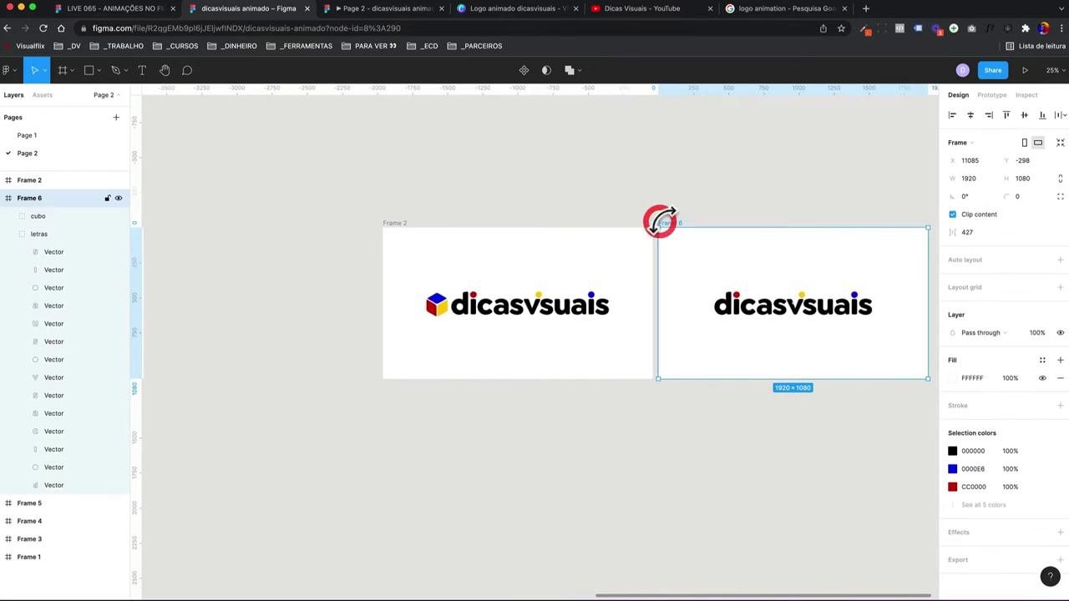
scroll(710, 229, "left", 3)
mouse_move(792, 236)
left_mouse_down()
mouse_move(340, 241)
mouse_move(311, 221)
left_mouse_up()
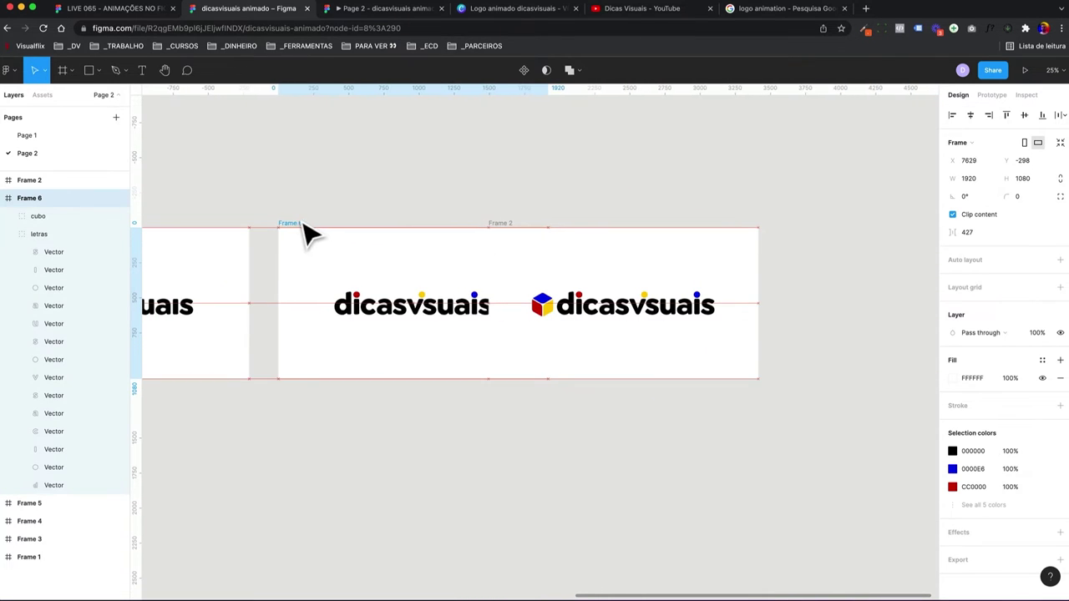
left_click(505, 234)
left_click_drag(505, 234, 621, 231)
scroll(390, 246, "left", 3)
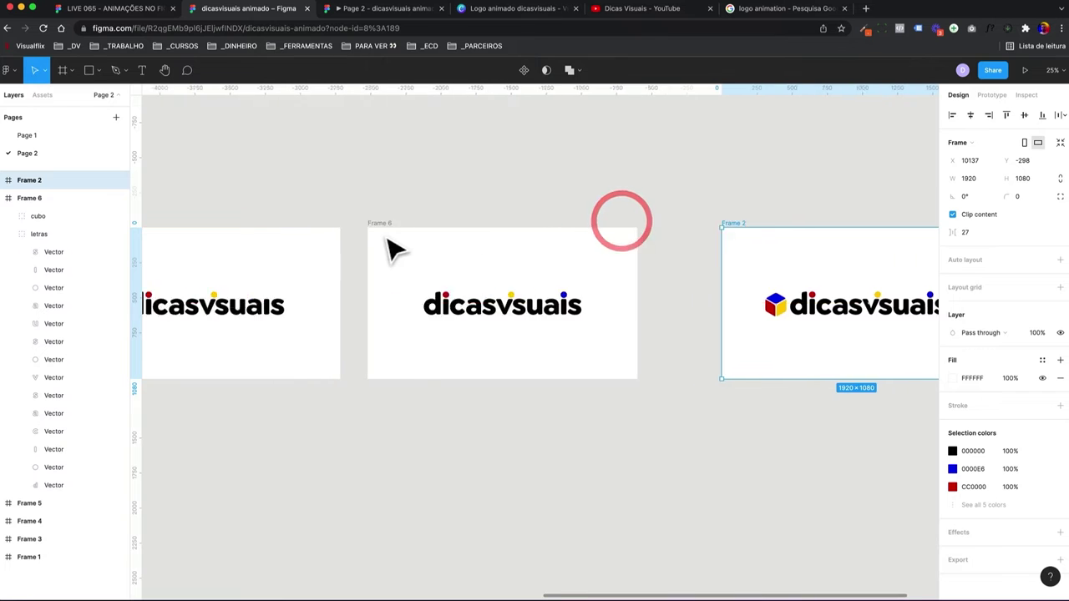
scroll(441, 239, "left", 2)
left_click_drag(441, 239, 417, 223)
- Move Frame 2 further right to x 11921
scroll(434, 224, "right", 2)
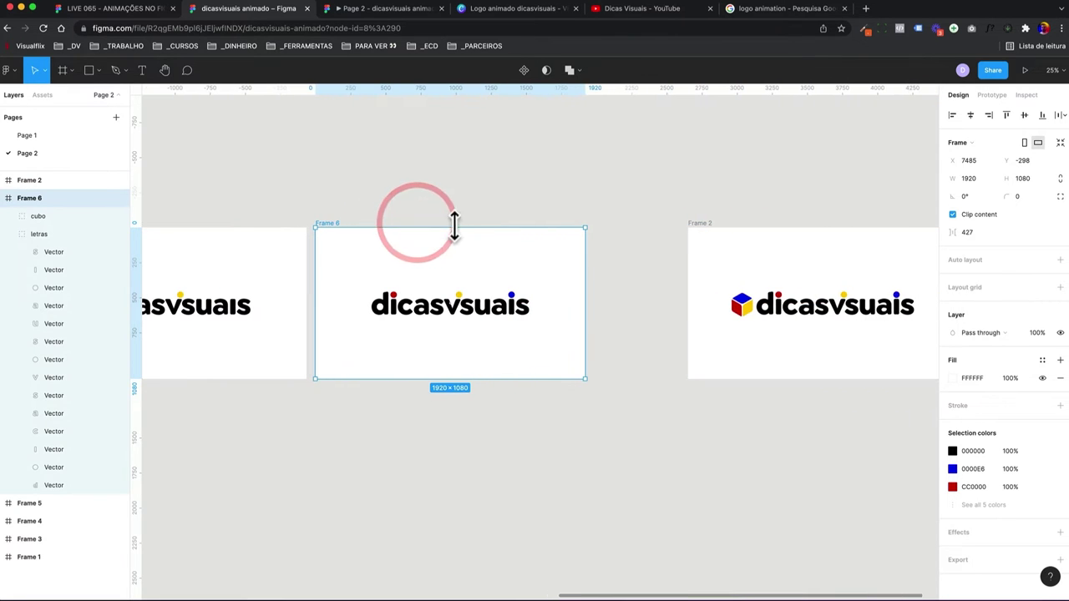
left_click(43, 216)
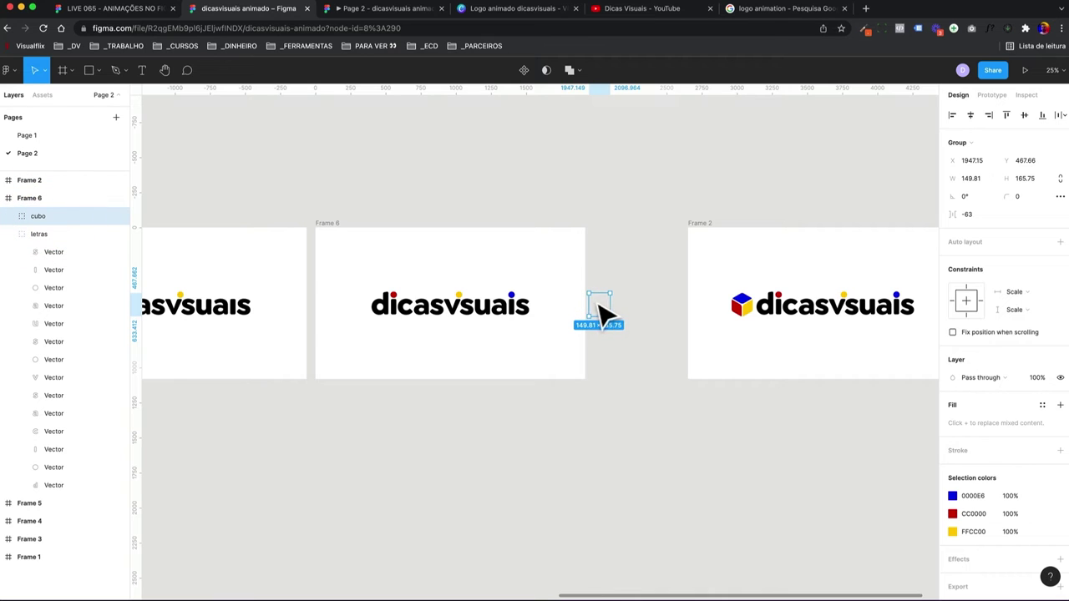
left_click(695, 224)
scroll(695, 224, "right", 3)
left_click_drag(547, 234, 782, 239)
scroll(640, 251, "left", 3)
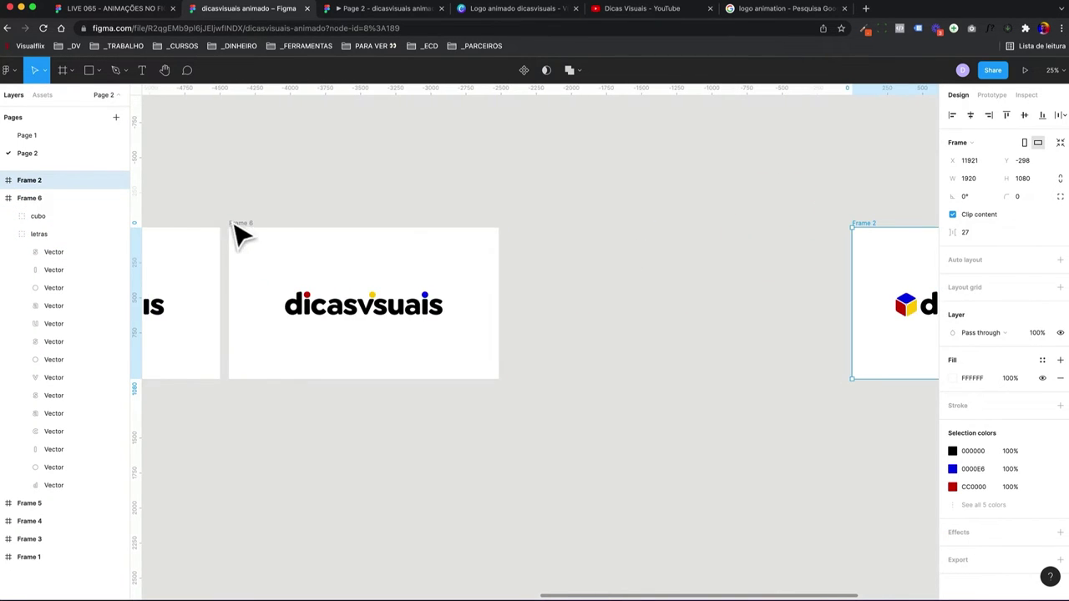
- Duplicate Frame 6 as a new Frame 7
left_click(240, 221)
key("ctrl+d")
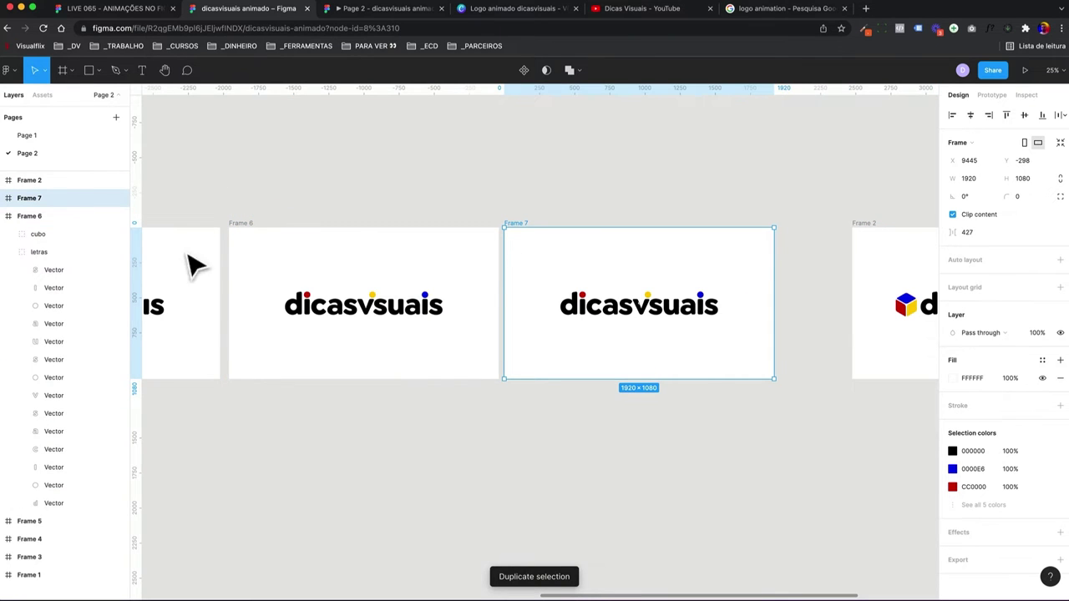
left_click(61, 233)
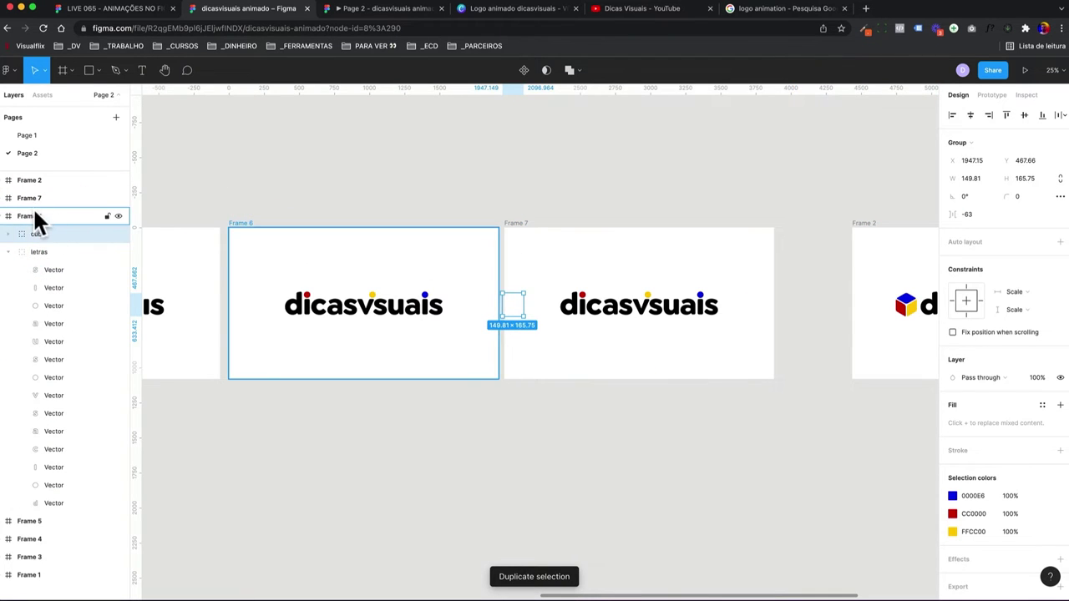
left_click(33, 217)
left_click(10, 216)
- In Frame 7, move the cube beside the logo, enlarge it to about 248×275, rotate 80°
left_click(105, 198)
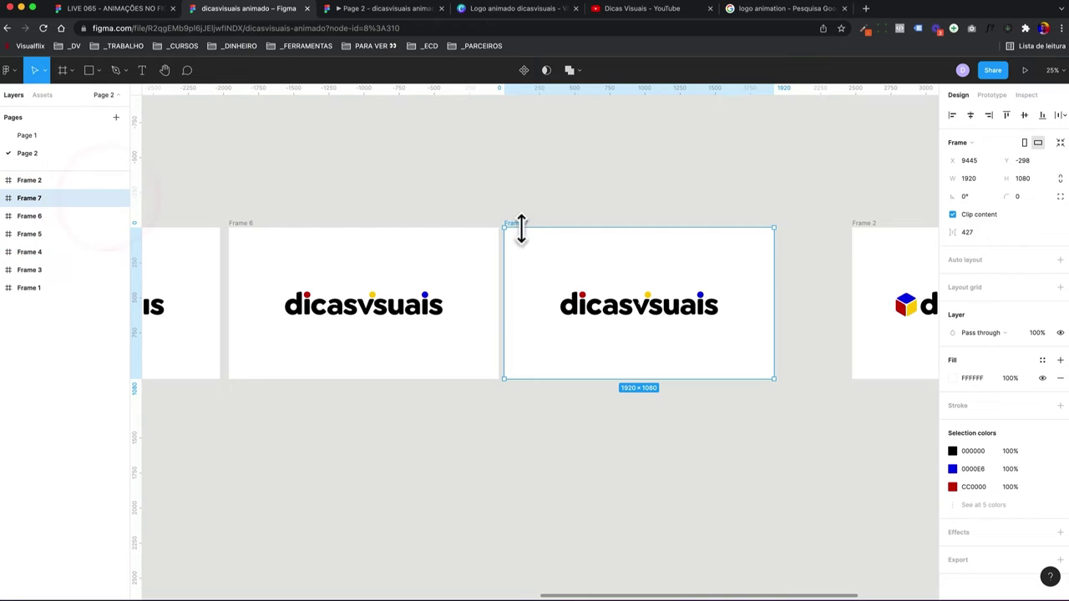
left_click(9, 199)
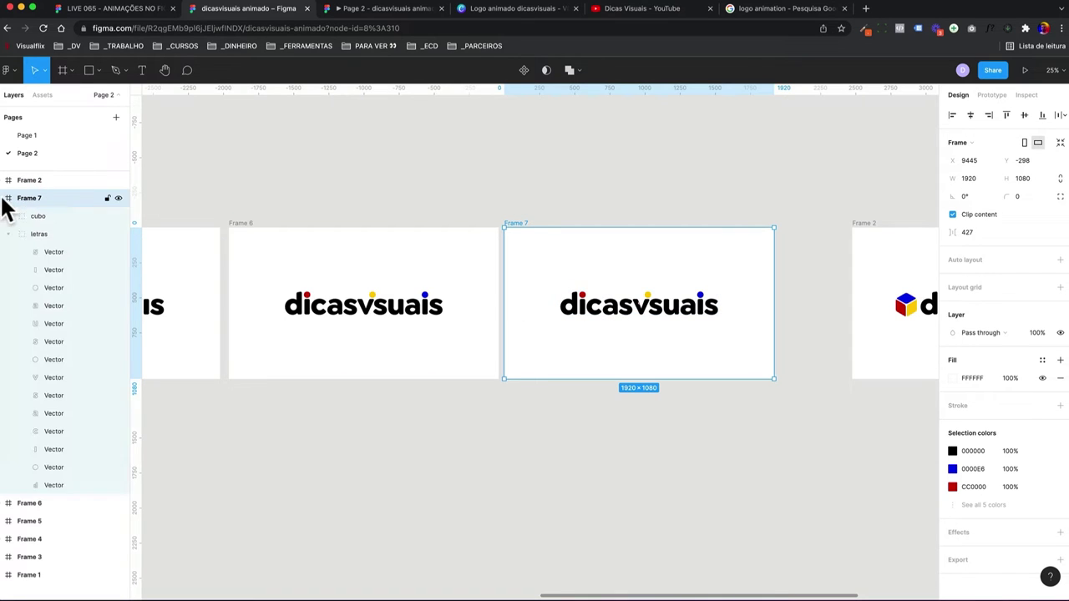
left_click(62, 217)
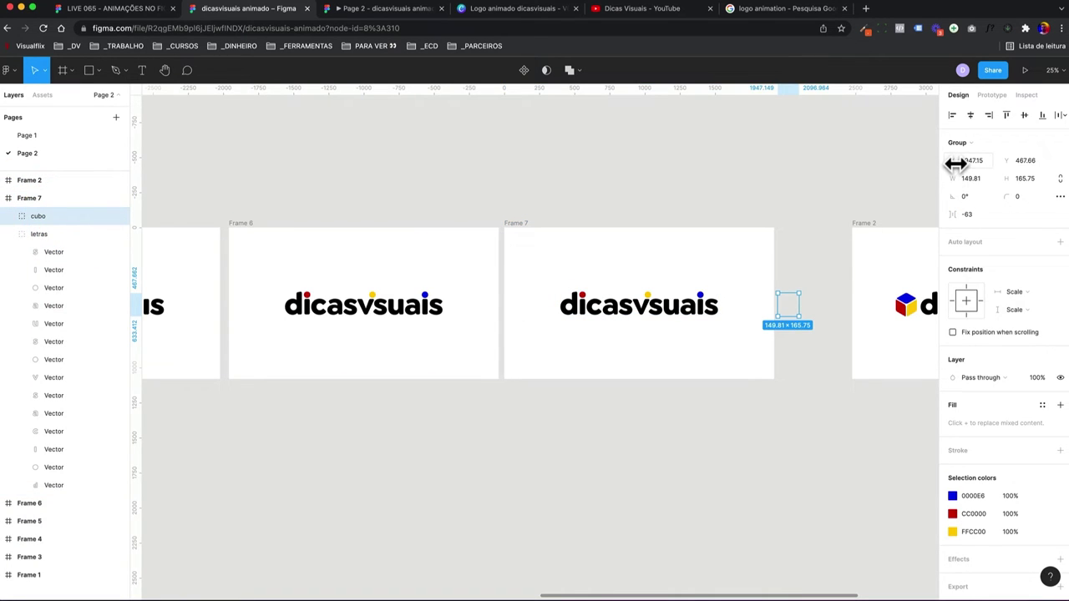
left_click_drag(956, 163, 532, 167)
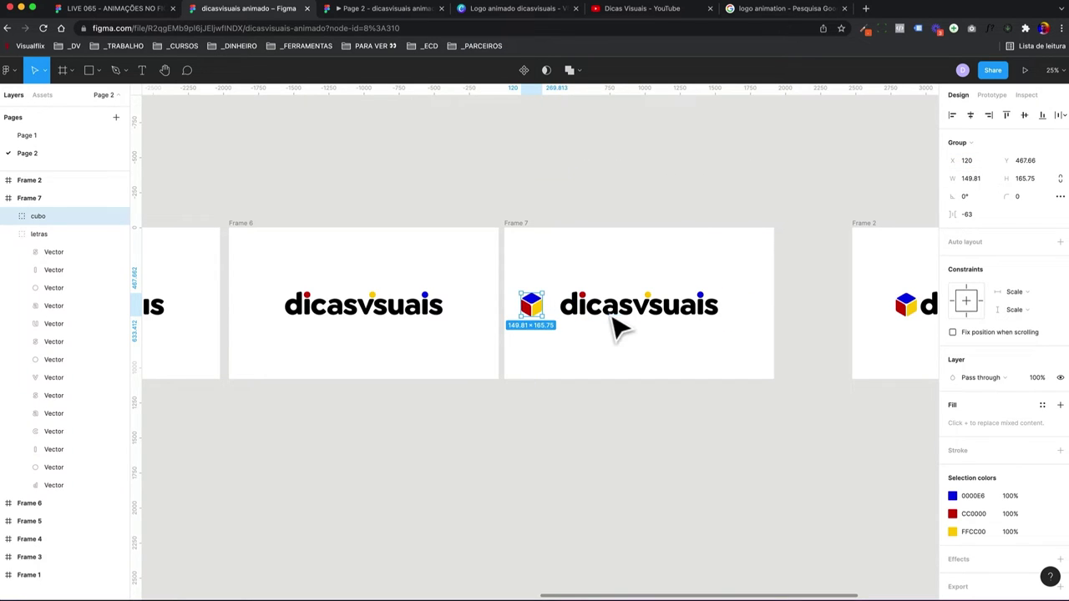
left_click_drag(545, 321, 551, 327)
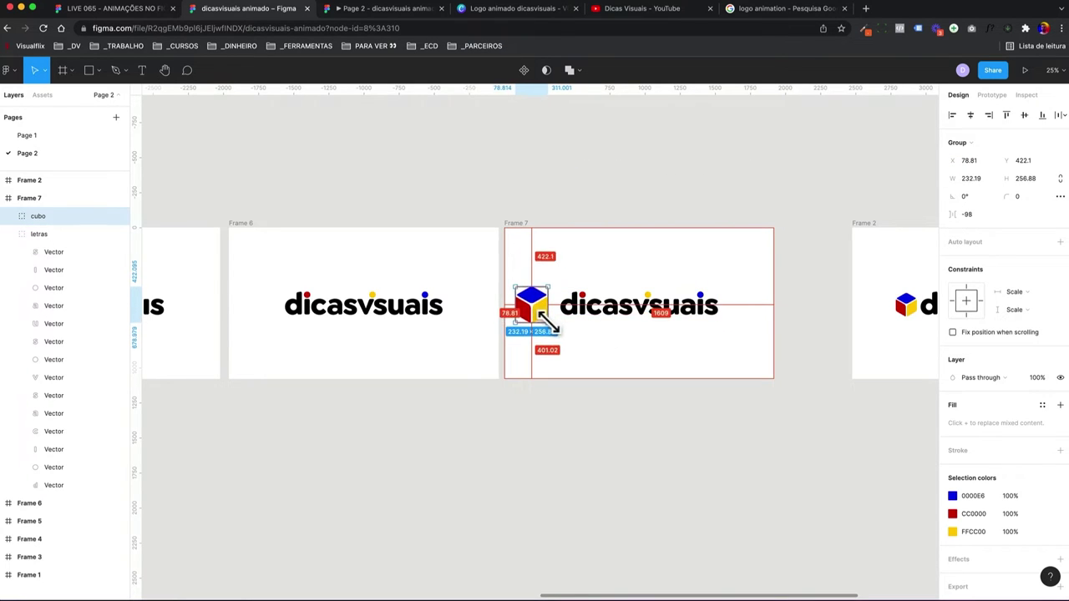
left_click(966, 198)
type("80")
key("Return")
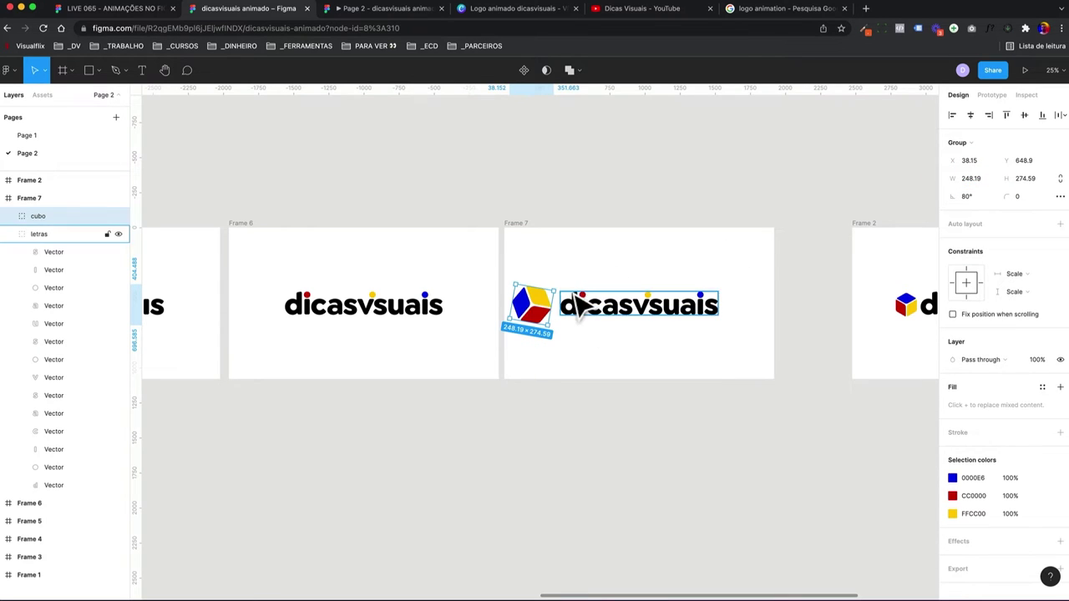
- Compare Frame 2's small cube and letters group with Frame 7's
scroll(393, 322, "left", 2)
scroll(389, 317, "left", 3)
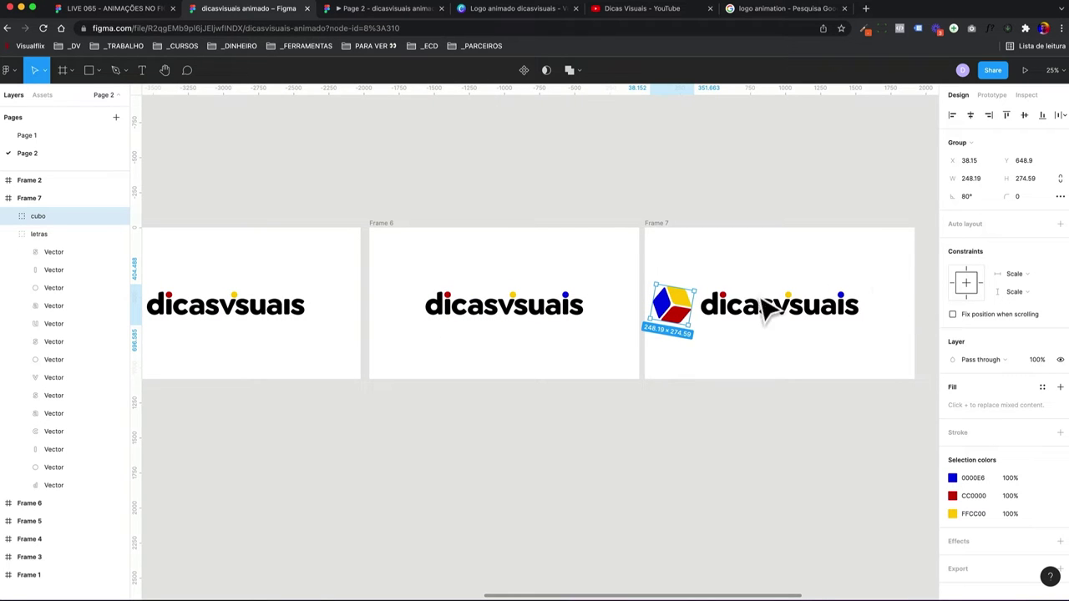
scroll(811, 310, "right", 1)
scroll(814, 313, "right", 9)
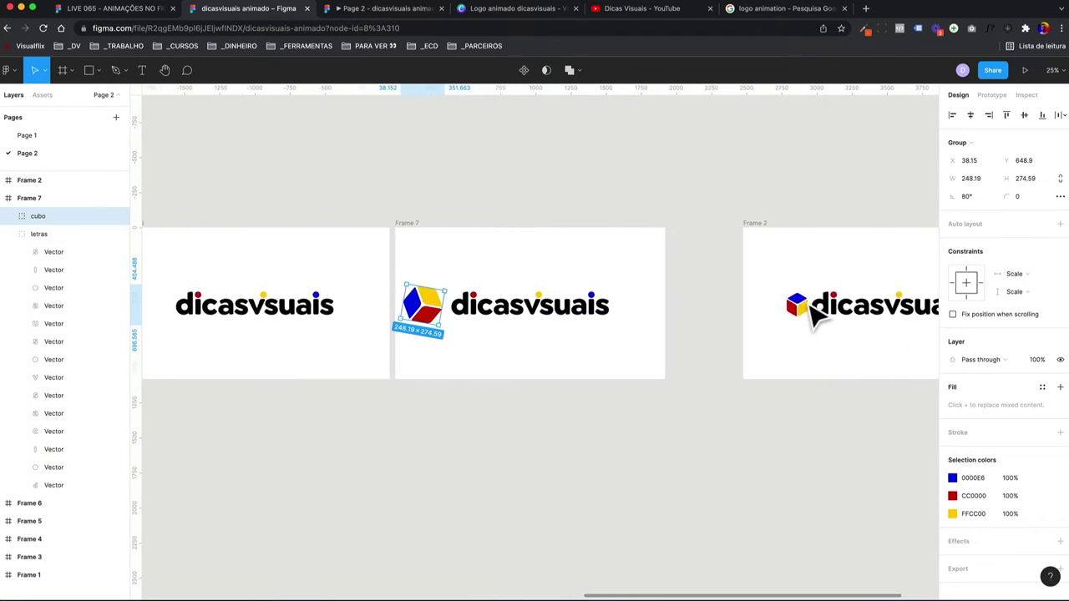
scroll(735, 317, "right", 6)
left_click(655, 314)
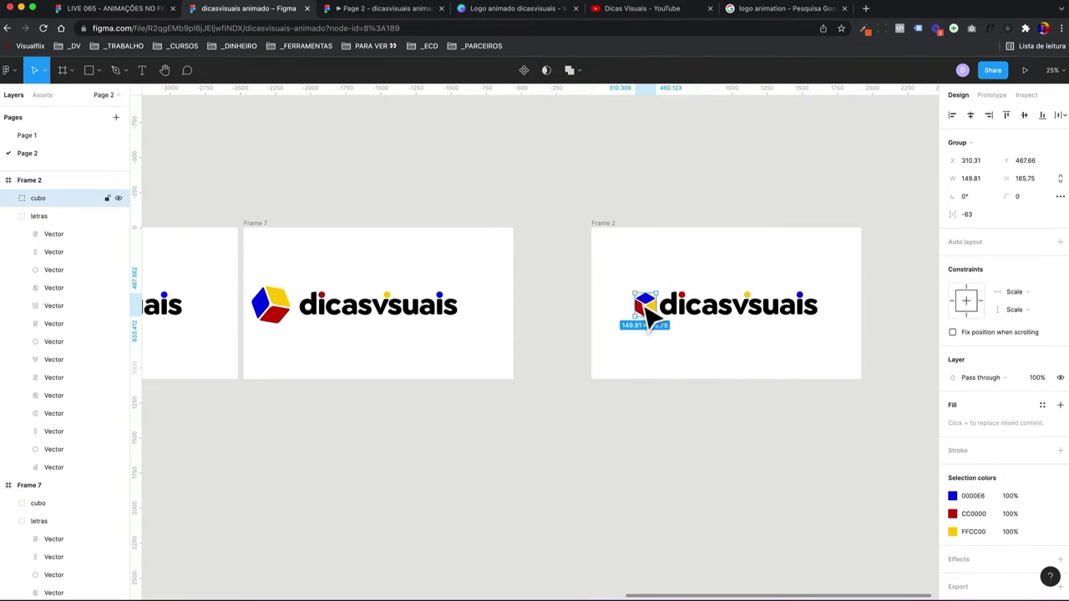
left_click(358, 317)
left_click(693, 317)
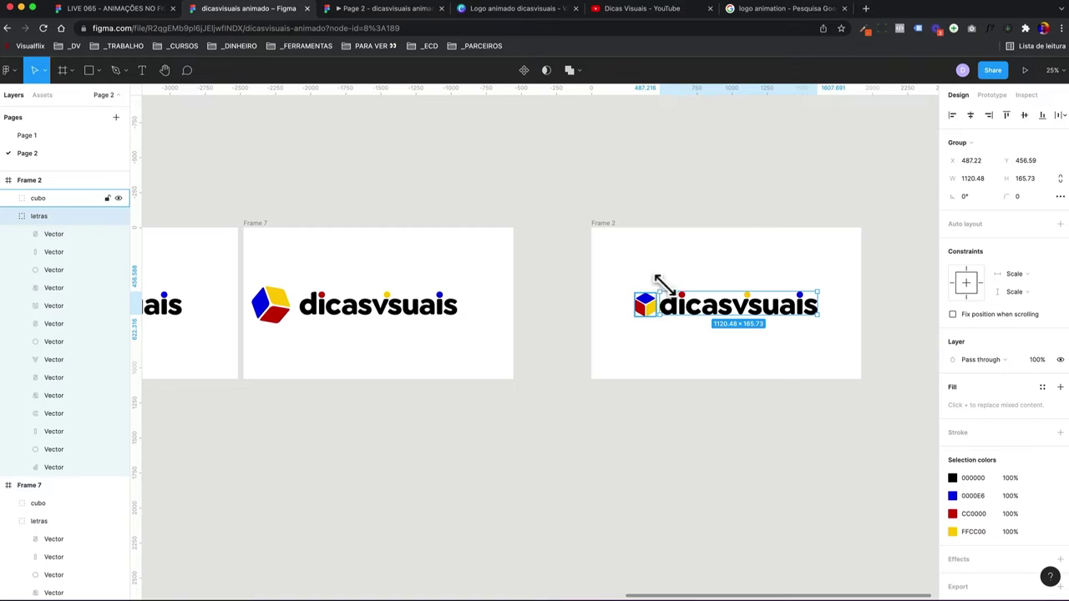
- Drag Frame 2 left so it sits close beside Frame 7
scroll(292, 317, "left", 2)
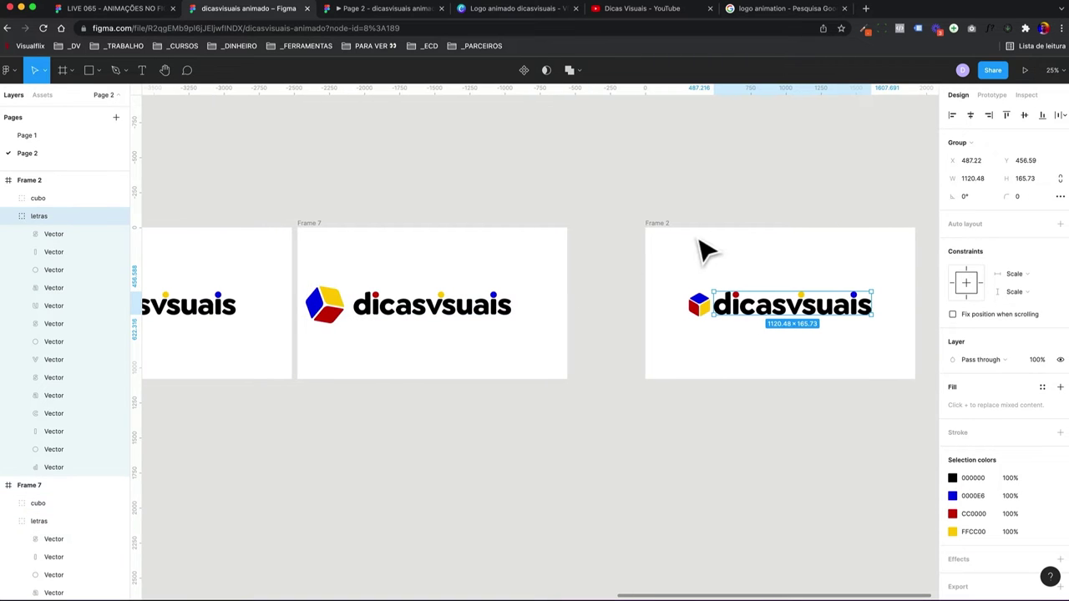
left_click_drag(668, 239, 614, 239)
scroll(615, 234, "left", 10)
scroll(616, 234, "left", 10)
scroll(616, 234, "left", 10)
scroll(615, 234, "left", 10)
scroll(353, 243, "right", 2)
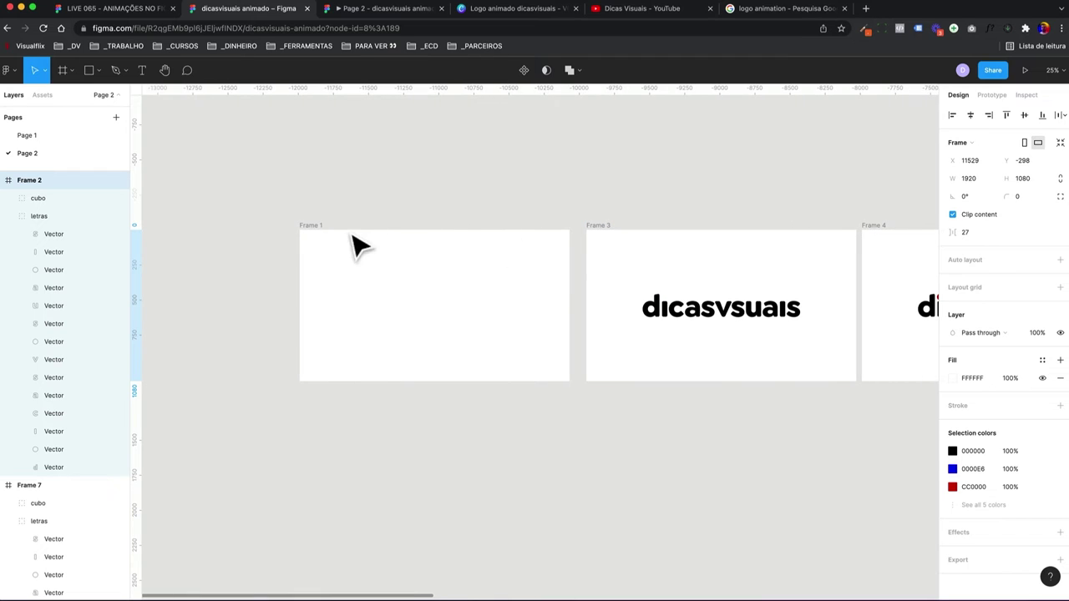
- Rename the second and third frames to Frame 2 and Frame 3
scroll(329, 242, "right", 3)
left_click(510, 226)
double_click(510, 225)
type("Frame")
key("Return")
scroll(660, 214, "right", 3)
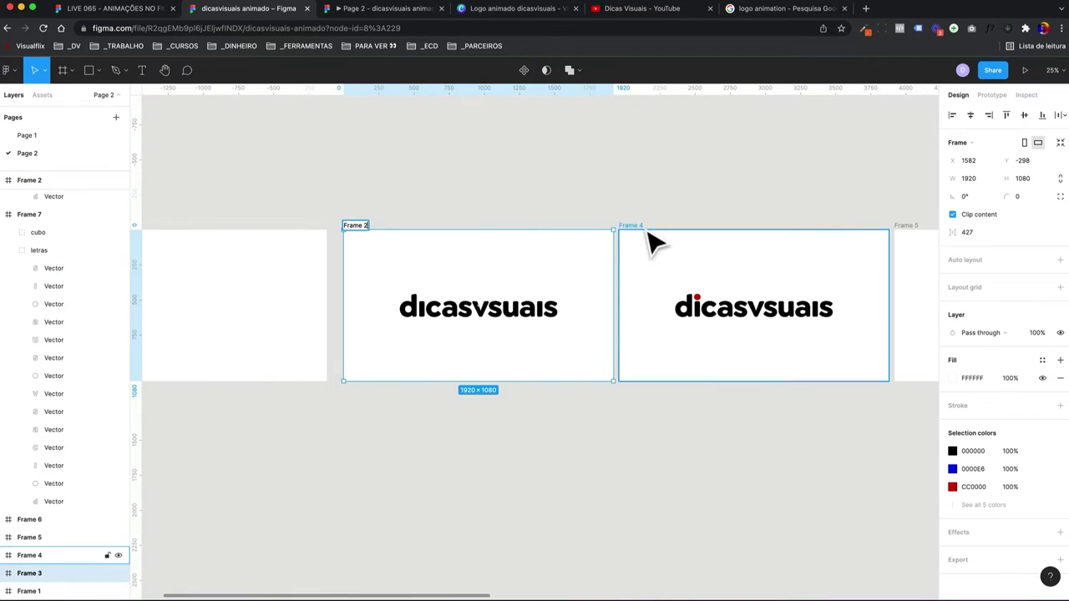
left_click(644, 226)
double_click(640, 225)
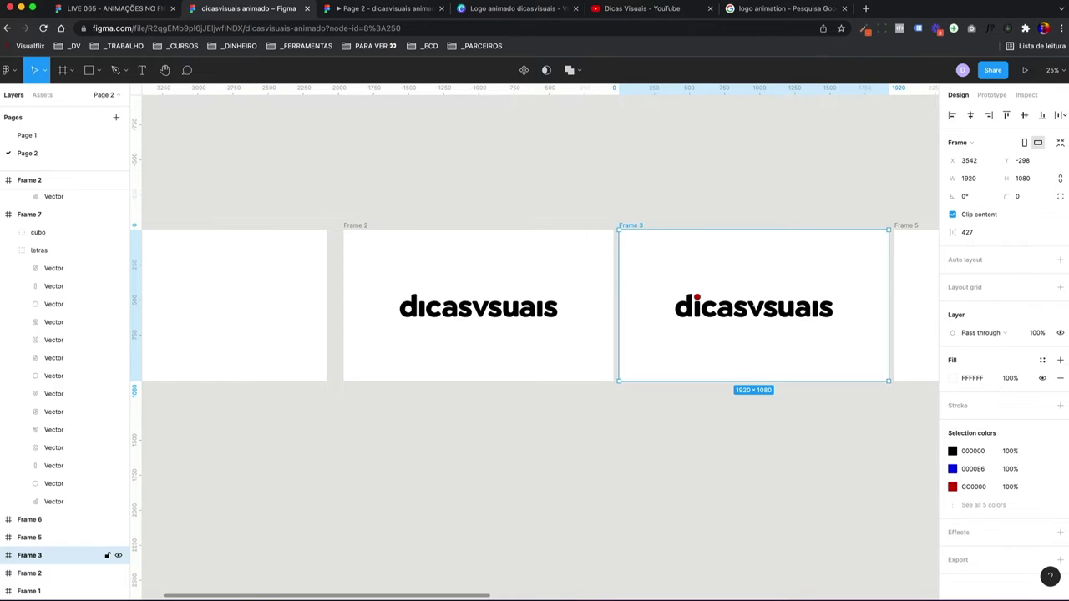
scroll(640, 232, "right", 4)
scroll(640, 232, "right", 2)
- Rename the fourth and fifth frames to Frame 4 and Frame 5
left_click(603, 224)
type("Frame 4")
scroll(625, 238, "right", 3)
scroll(622, 234, "right", 2)
left_click(620, 230)
double_click(618, 225)
type("Frame 5")
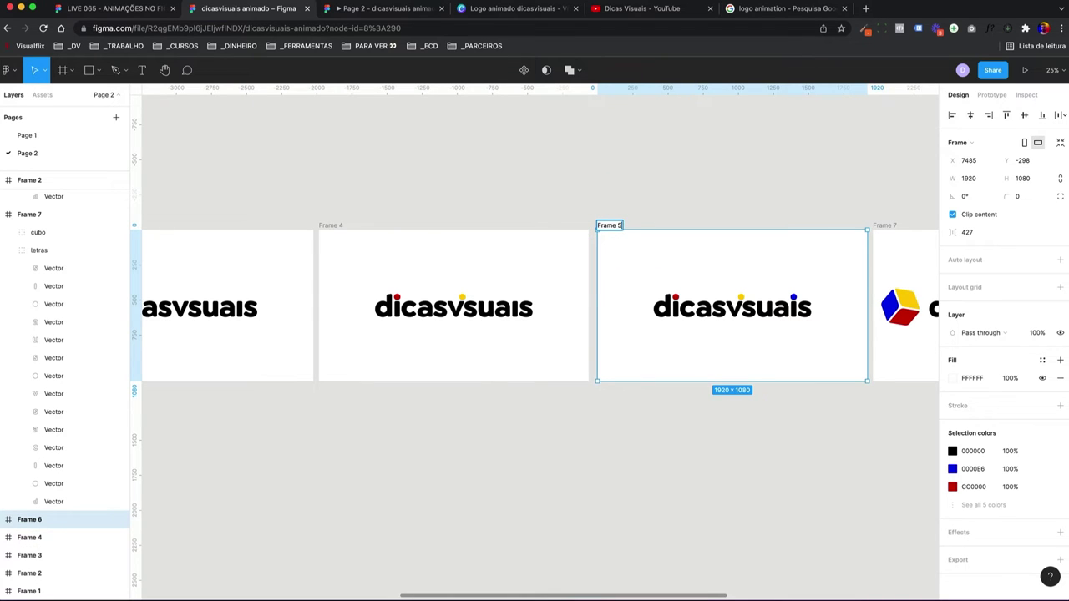
- Rename the large-cube frame to Frame 6 and the small-cube frame to Frame 7
scroll(657, 239, "right", 3)
scroll(546, 234, "right", 4)
left_click(532, 224)
double_click(533, 224)
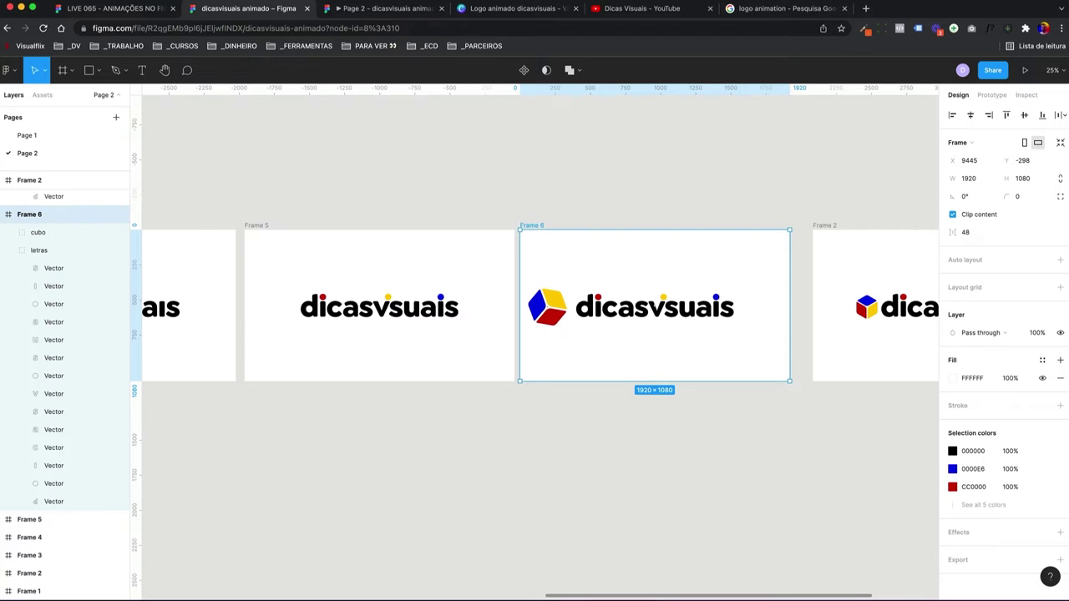
scroll(535, 234, "right", 3)
left_click(616, 222)
double_click(616, 225)
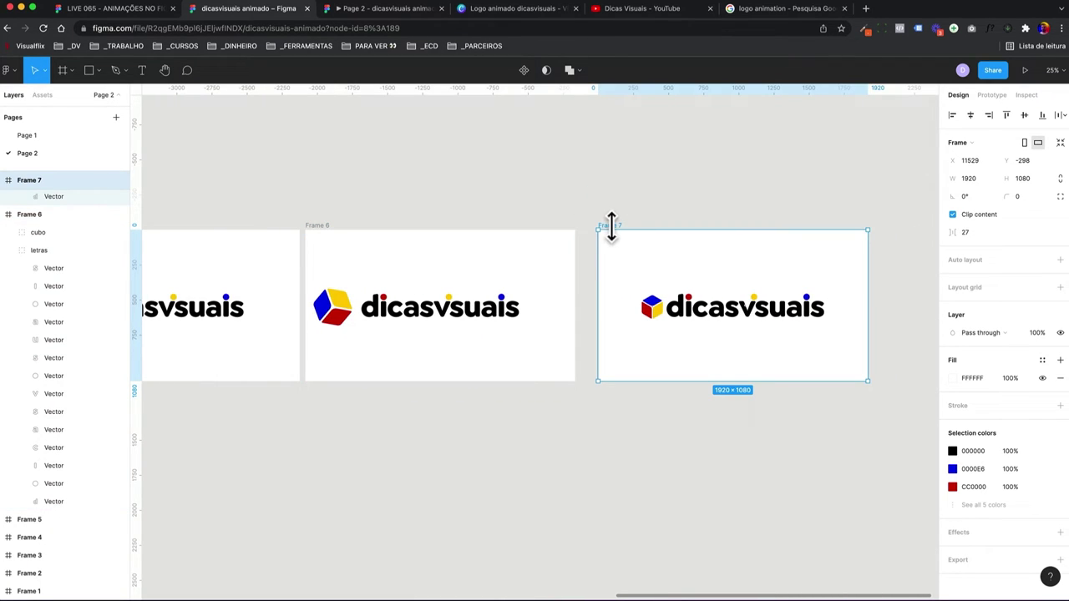
scroll(618, 238, "down", 3)
scroll(618, 238, "down", 3)
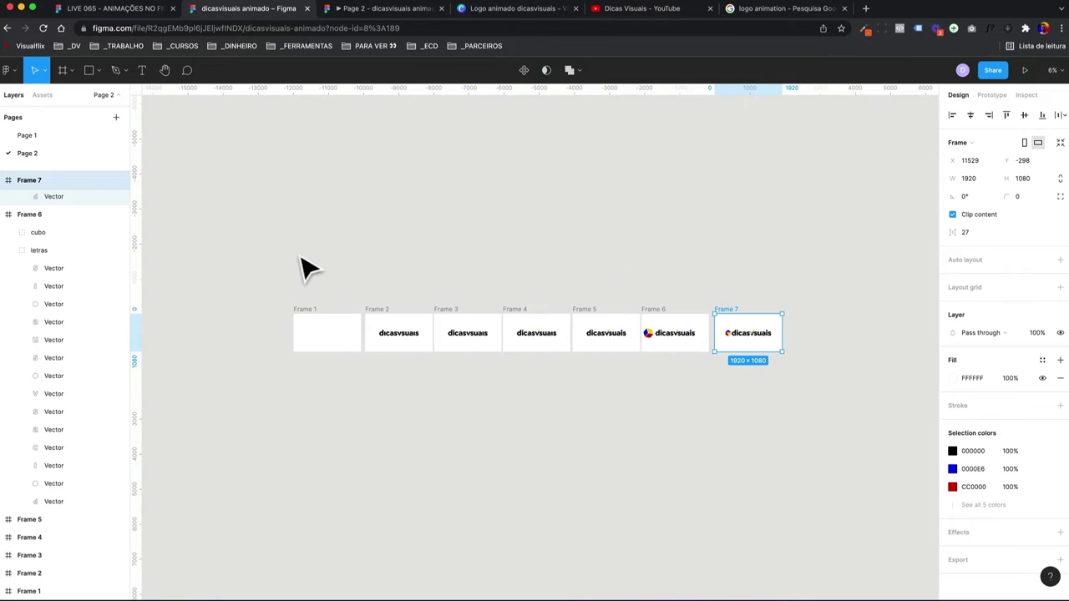
- Distribute horizontal spacing evenly across all seven frames
left_click_drag(264, 246, 830, 412)
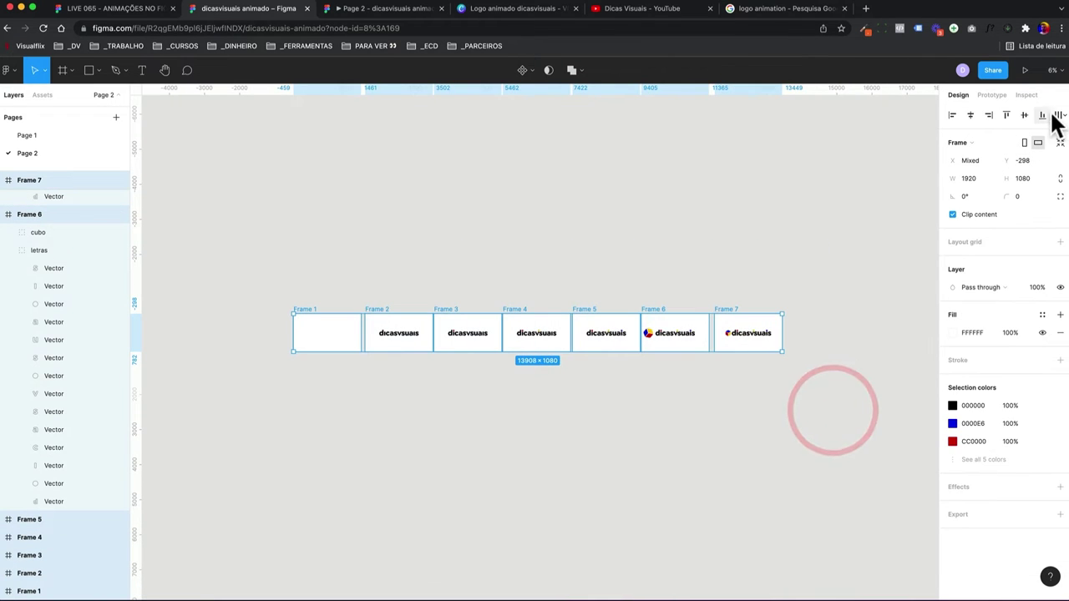
left_click(1059, 114)
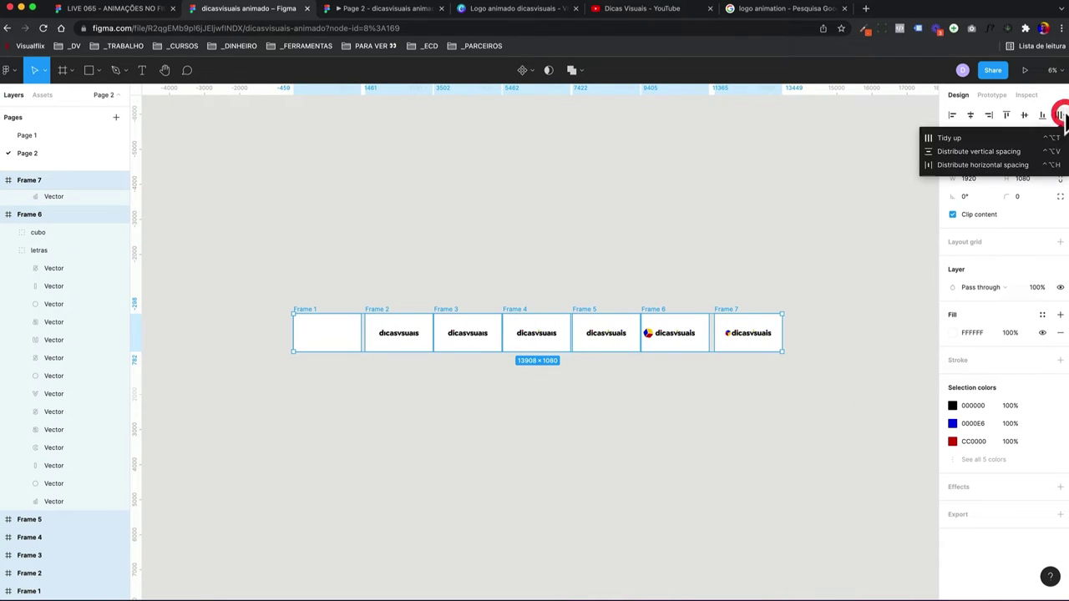
left_click(1021, 165)
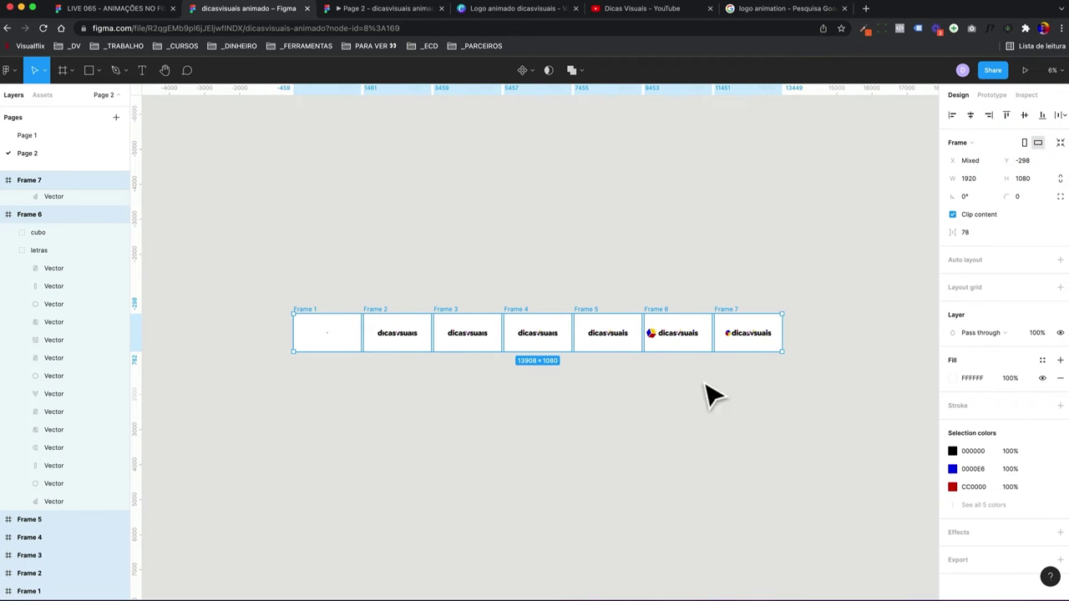
left_click(645, 398)
- Collapse Frame 6 and Frame 7 in the Layers panel and select Frame 1
left_click(7, 215)
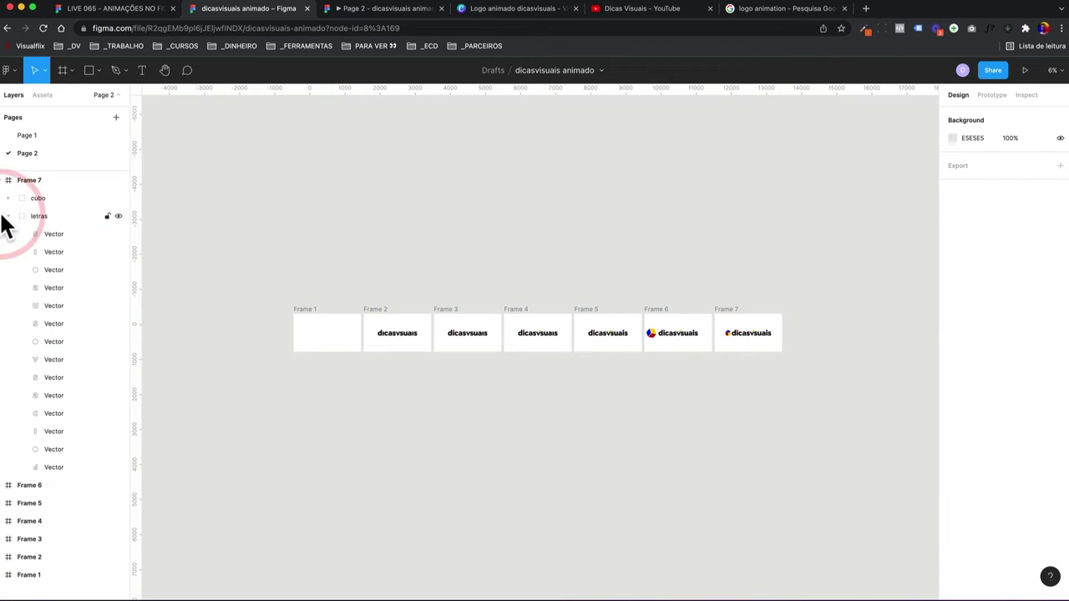
left_click(8, 180)
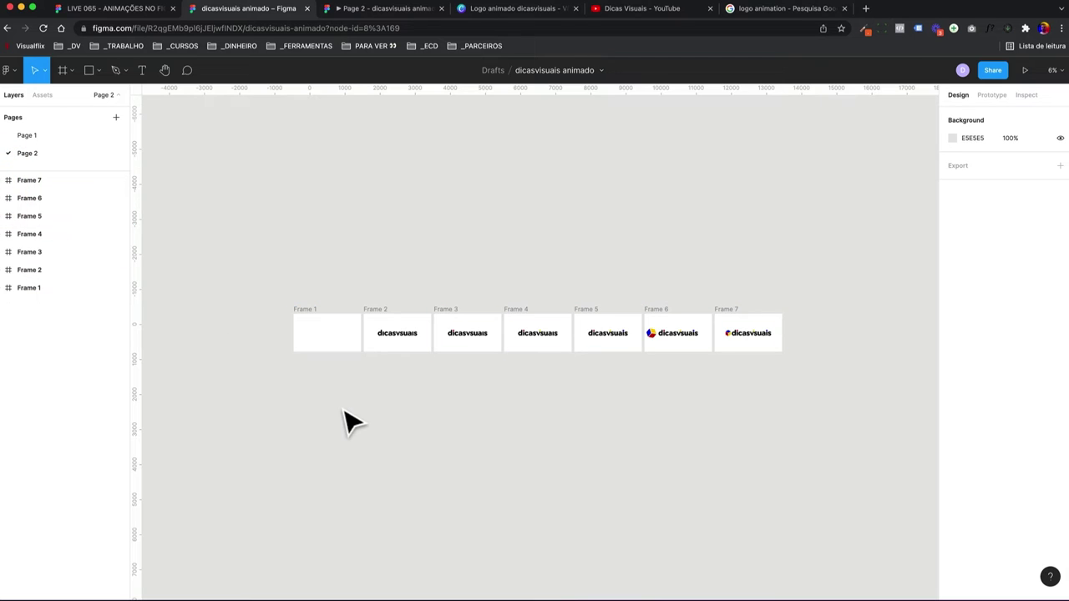
scroll(528, 440, "up", 3)
scroll(556, 446, "left", 5)
left_click(276, 303)
left_click(277, 294)
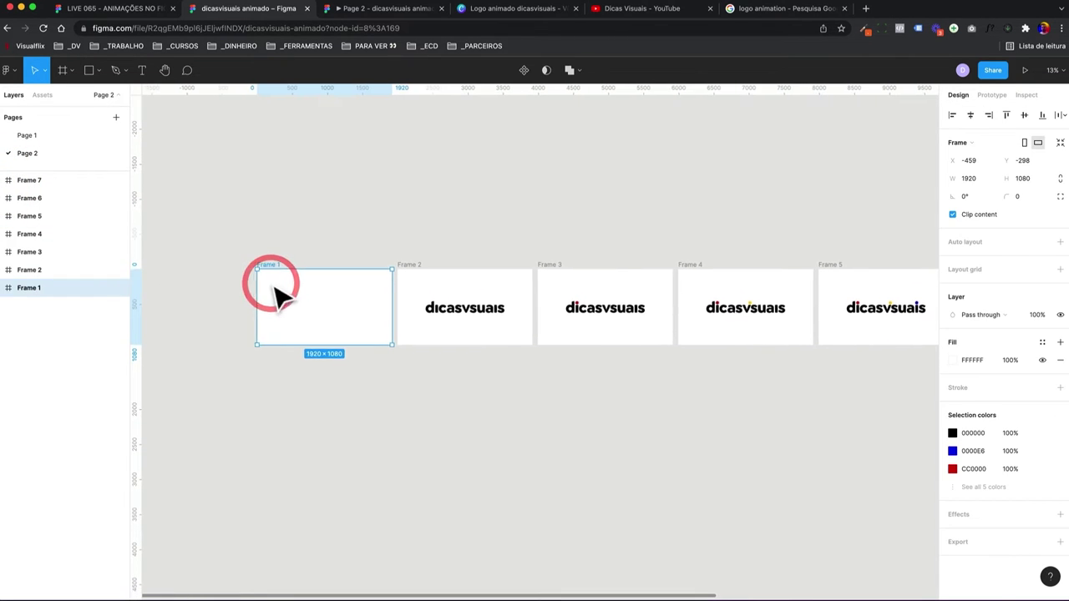
- Restart the prototype preview at Frame 1 and click through to watch the letters assemble
left_click(999, 96)
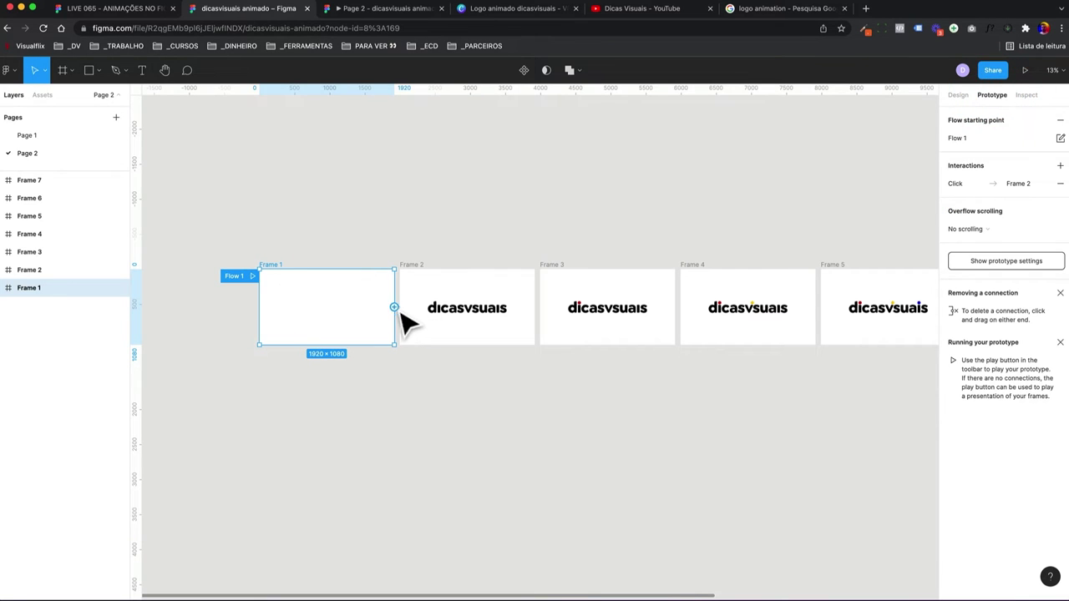
left_click(363, 10)
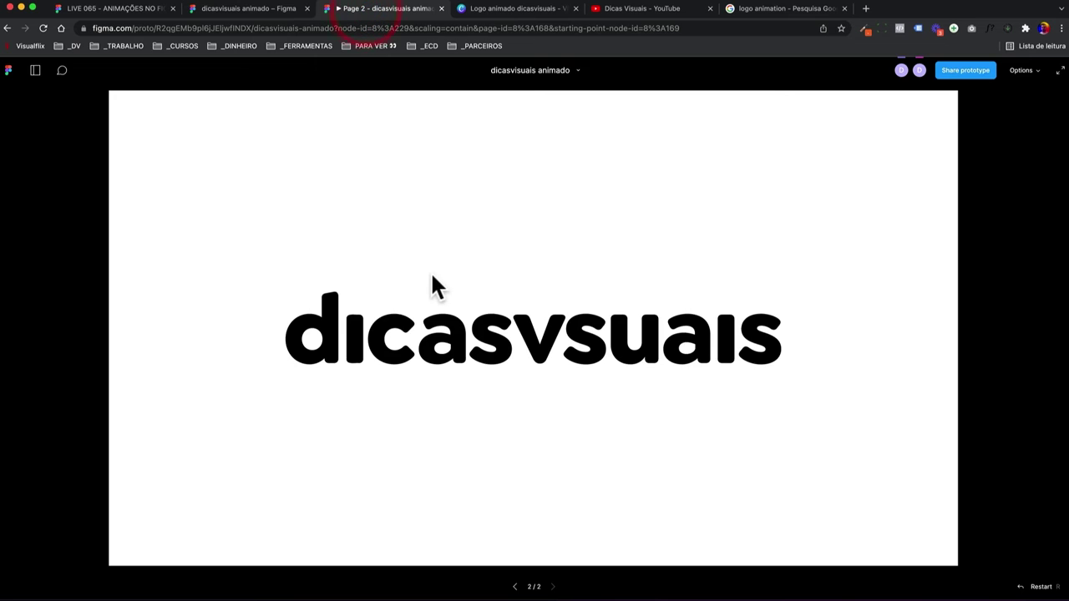
key("r")
left_click(476, 279)
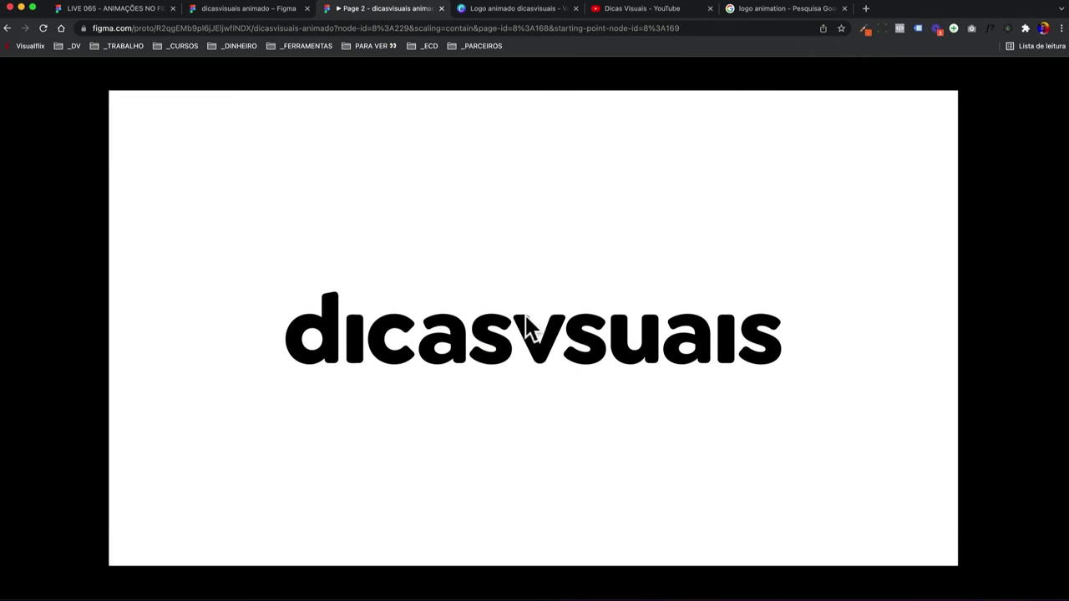
left_click(250, 10)
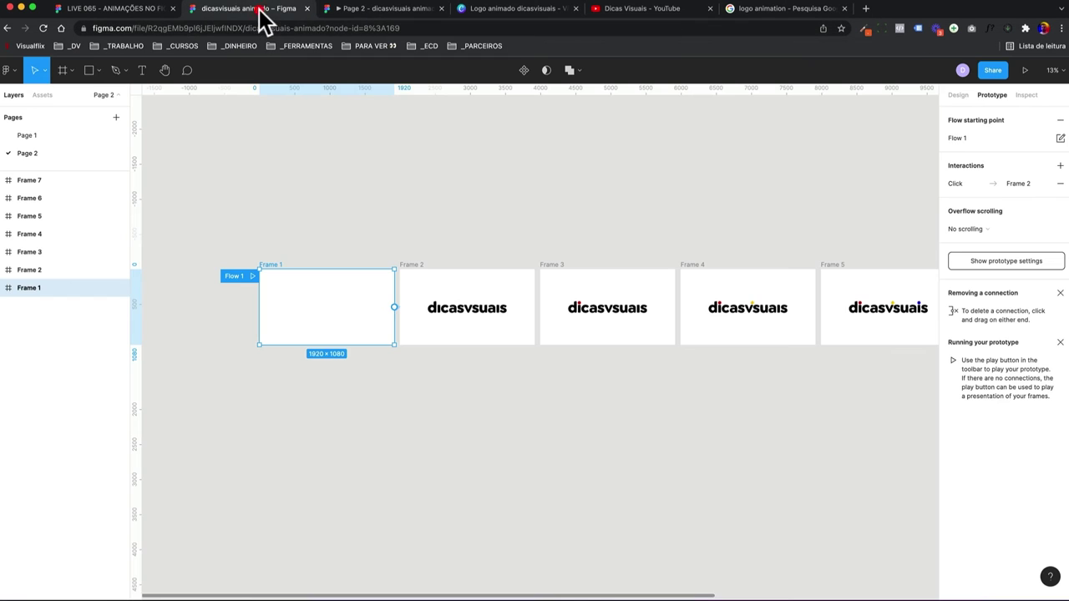
scroll(339, 299, "up", 3)
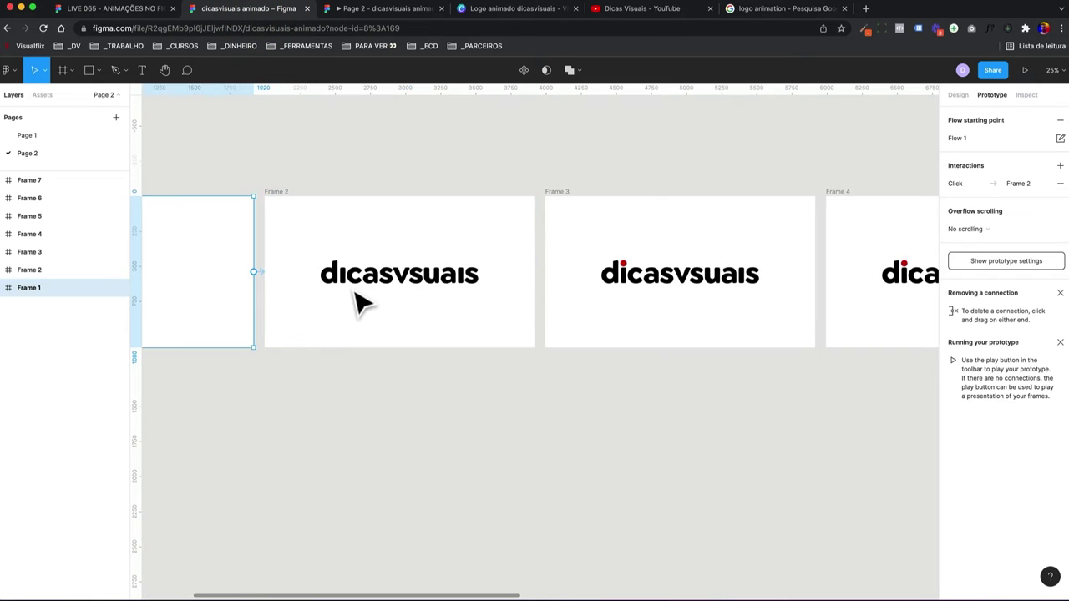
- Inspect Frame 1's On click connection to Frame 2 in the Prototype panel
scroll(353, 303, "up", 2)
scroll(362, 303, "up", 3)
scroll(429, 306, "up", 2)
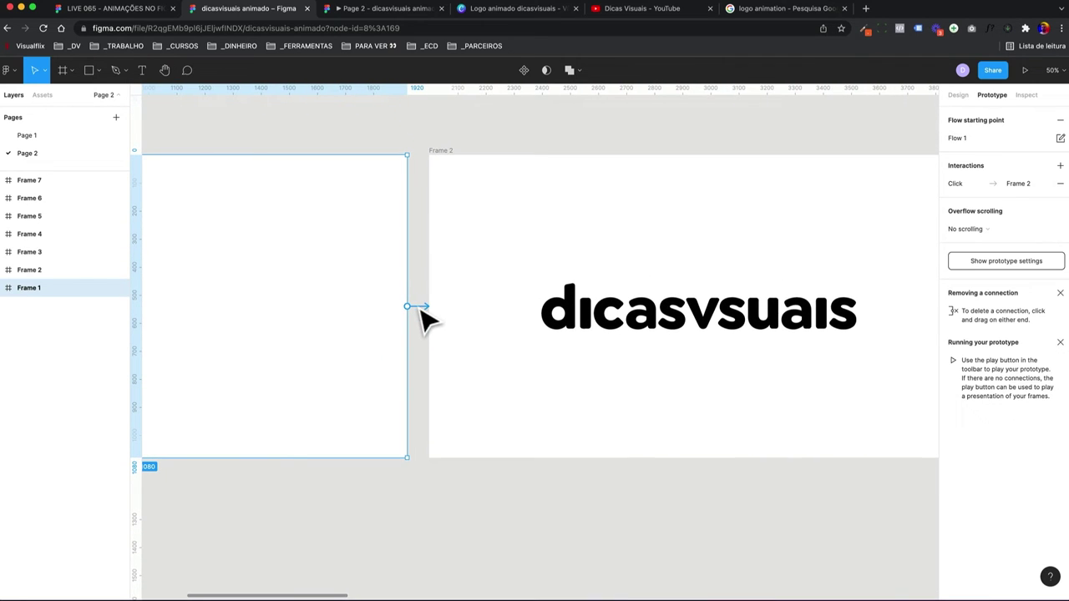
left_click(418, 306)
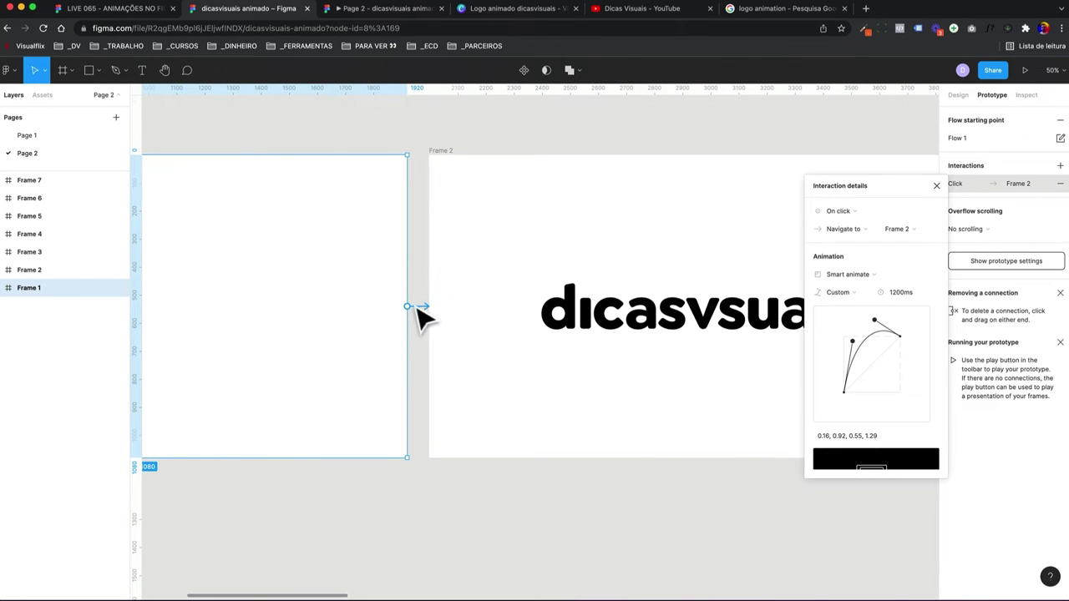
left_click(935, 185)
scroll(426, 219, "left", 5)
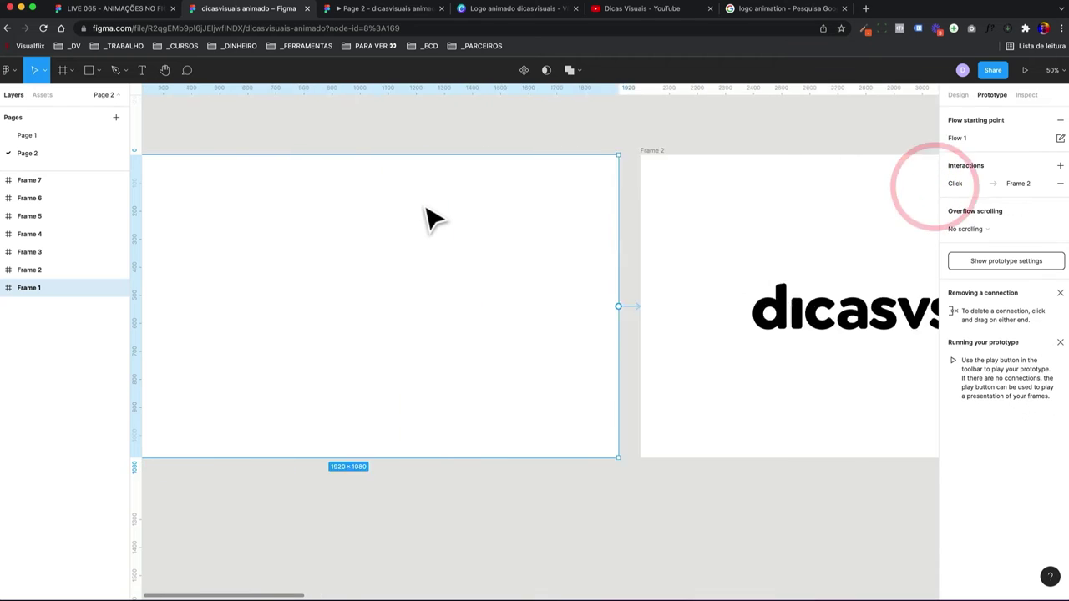
scroll(414, 203, "left", 6)
scroll(348, 162, "right", 2)
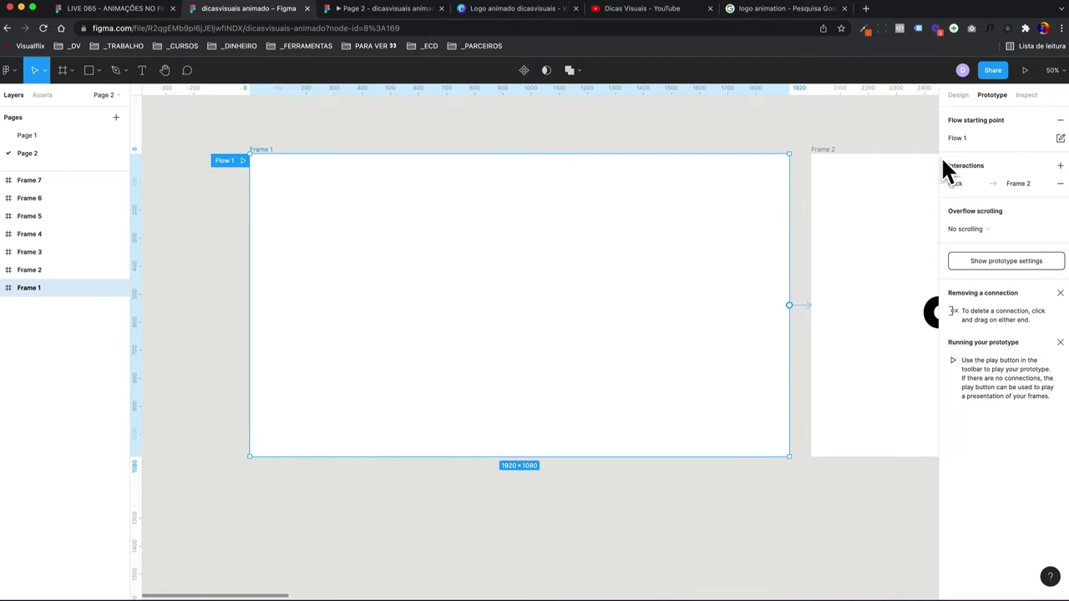
left_click(962, 95)
left_click(986, 94)
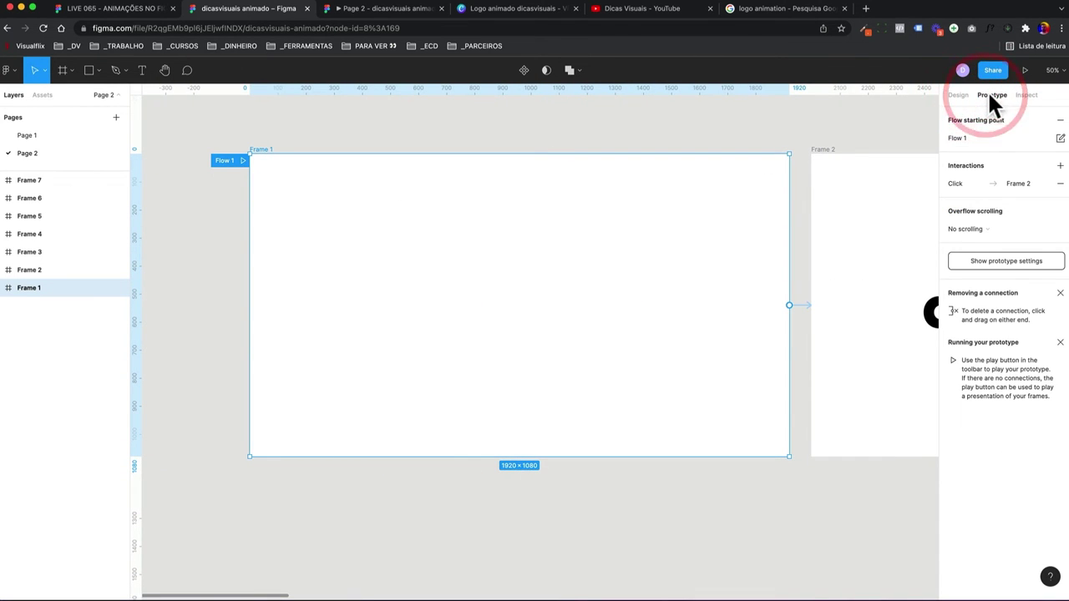
- Change Frame 1's trigger from On click to After delay of 1000 ms
left_click(963, 183)
left_click(864, 210)
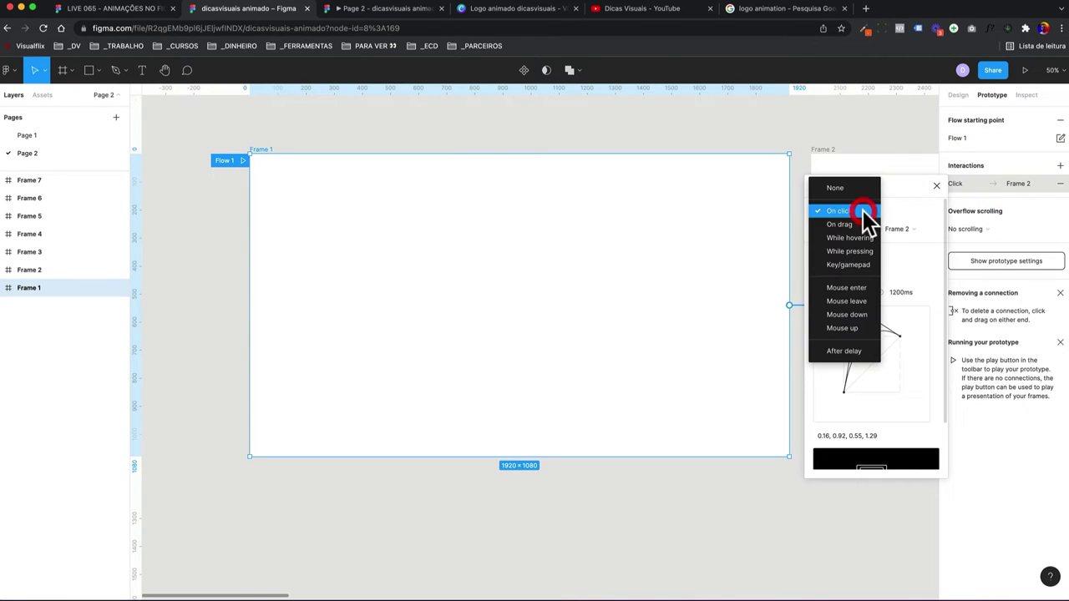
left_click(852, 351)
left_click(911, 211)
type("1000ms")
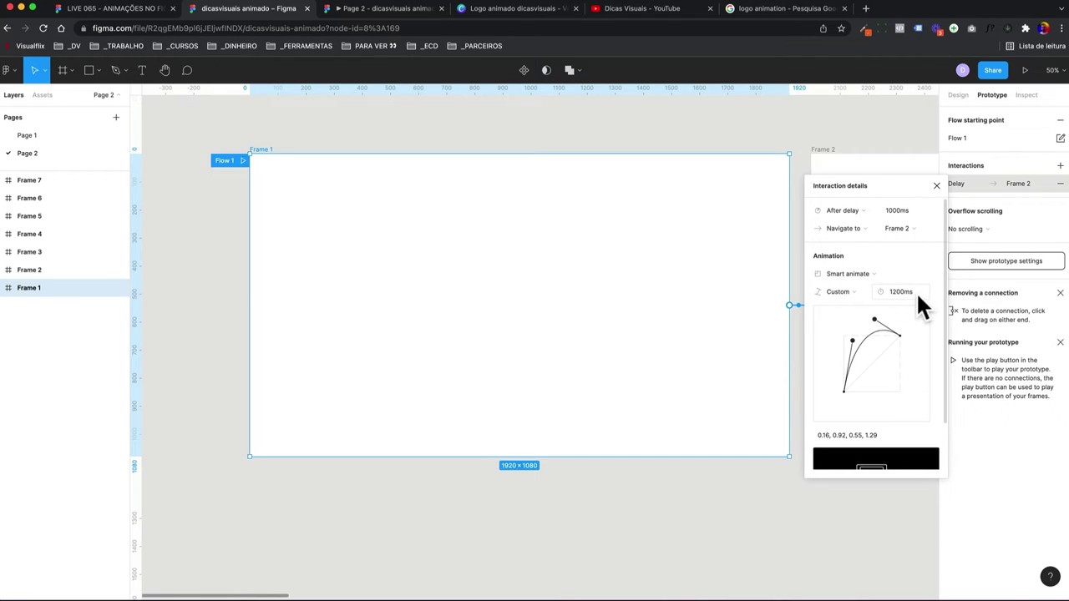
scroll(835, 307, "right", 2)
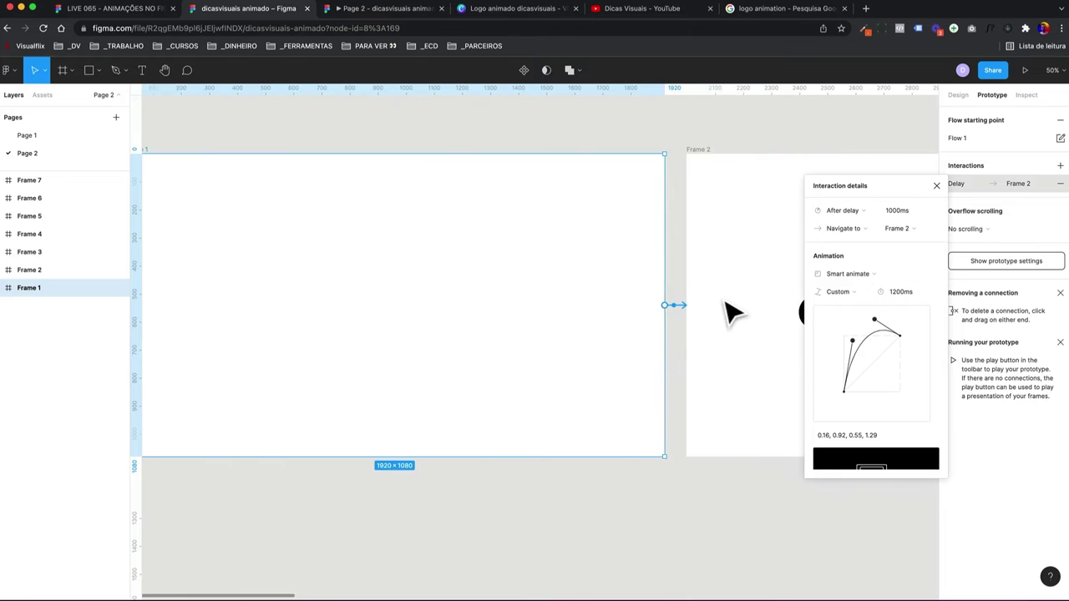
scroll(719, 310, "right", 4)
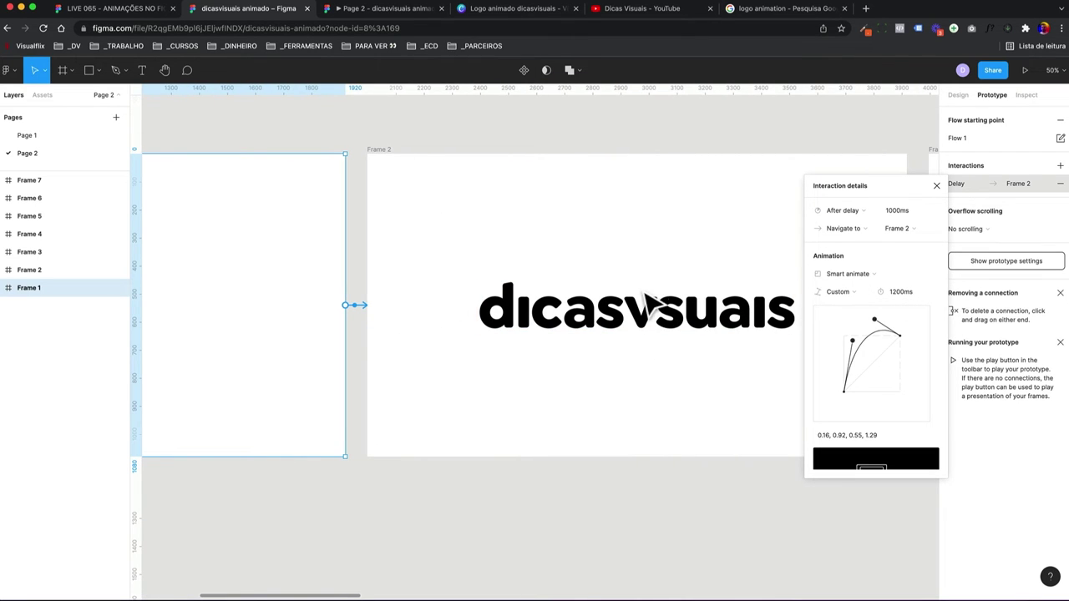
scroll(652, 306, "right", 1)
scroll(651, 305, "right", 2)
- Connect Frame 2 to Frame 3 with an After delay 200 ms trigger and Instant animation
left_click(241, 150)
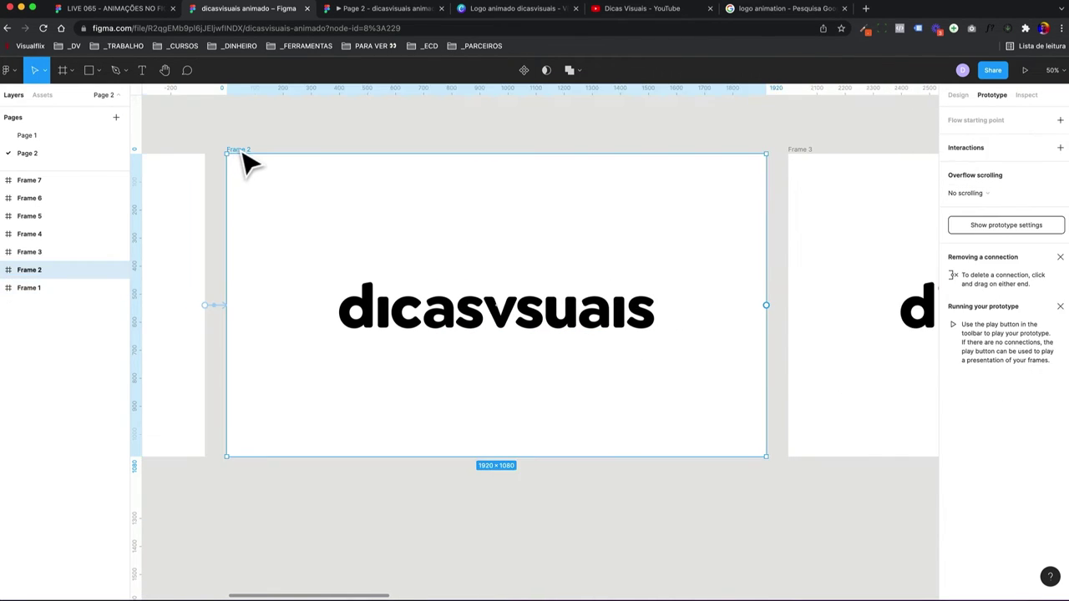
scroll(584, 284, "right", 2)
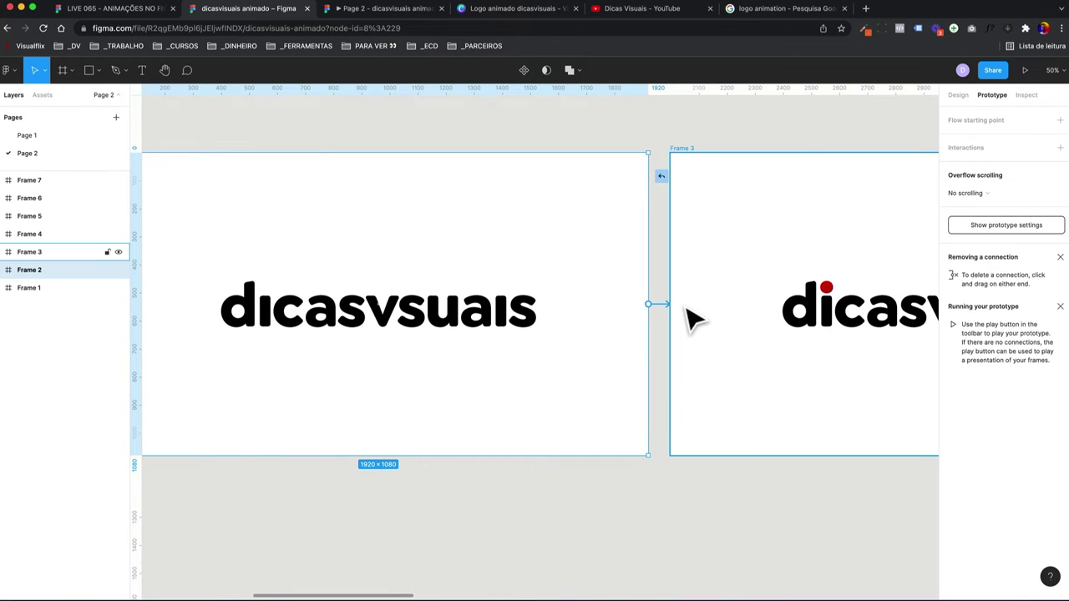
left_click_drag(648, 304, 687, 308)
left_click(842, 193)
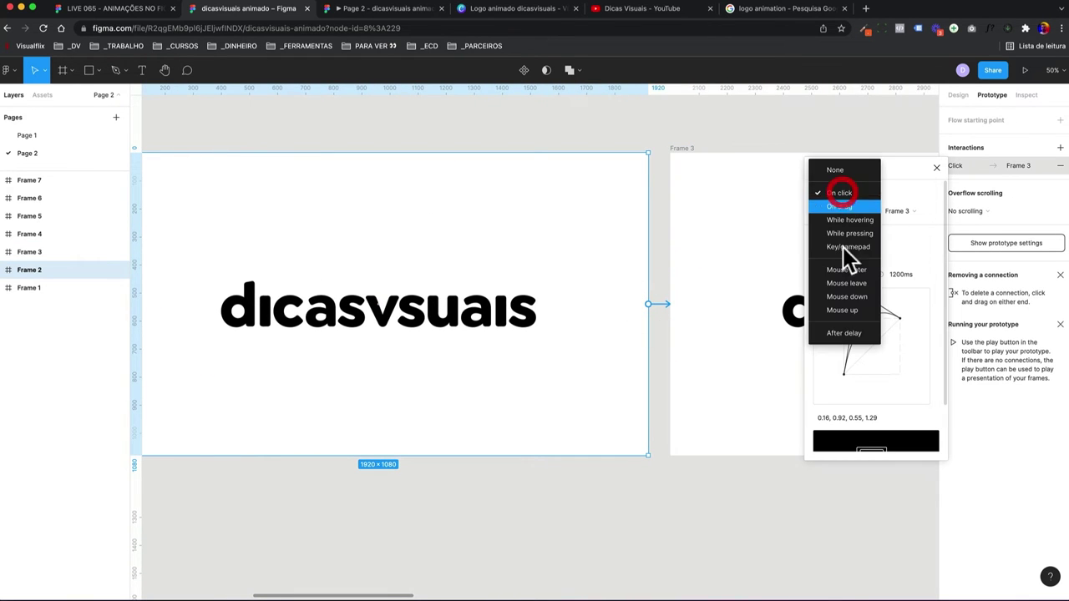
left_click(842, 327)
left_click(913, 189)
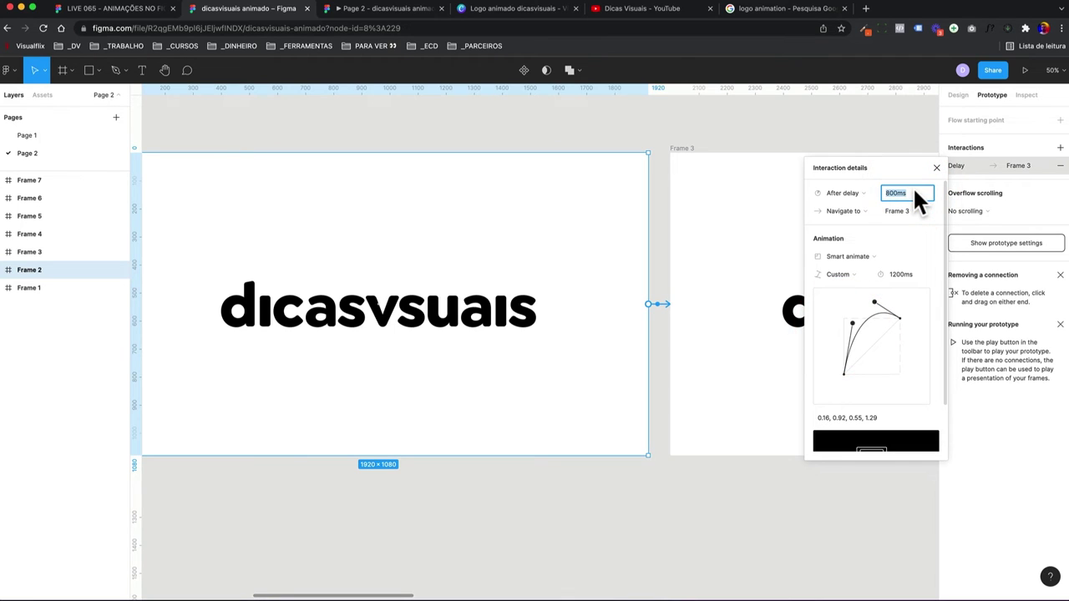
type("200")
left_click(861, 258)
left_click(853, 229)
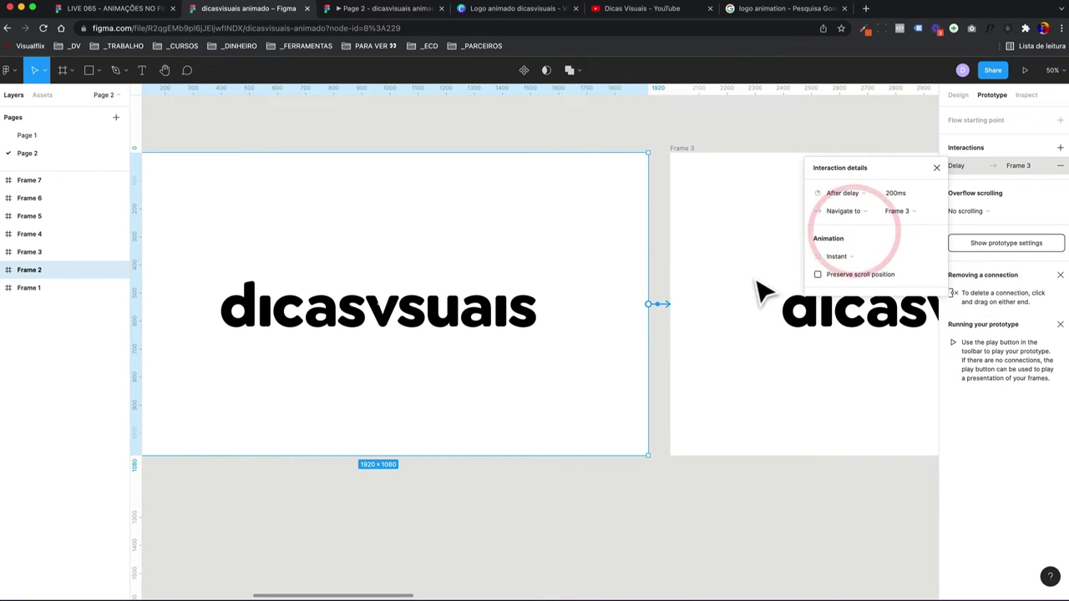
scroll(762, 292, "right", 5)
- Select the logo in Frame 3, then Frame 3 itself
left_click(542, 292)
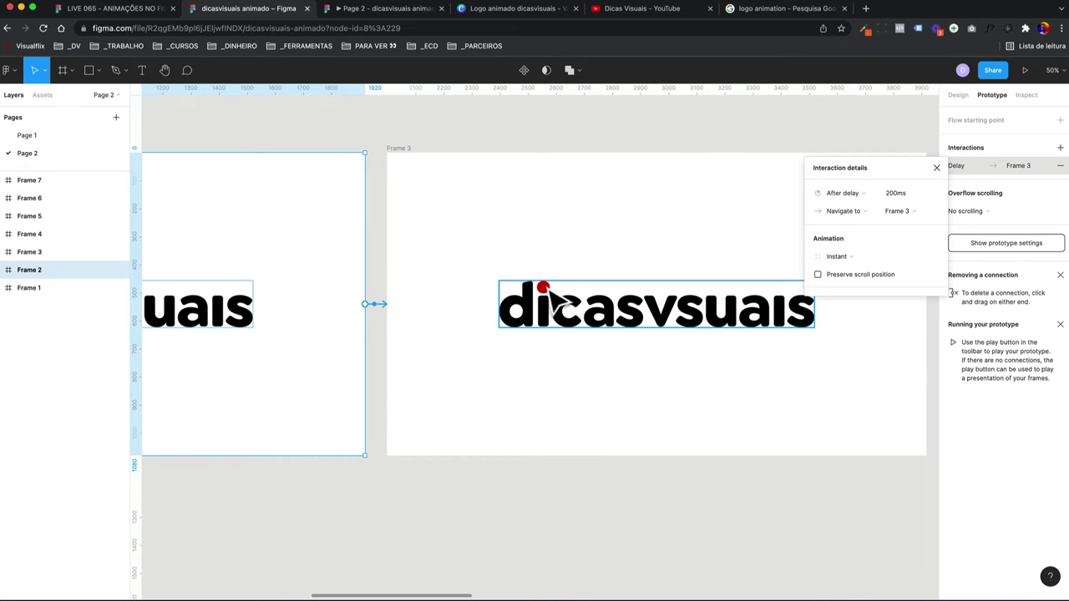
scroll(501, 251, "right", 4)
left_click(196, 148)
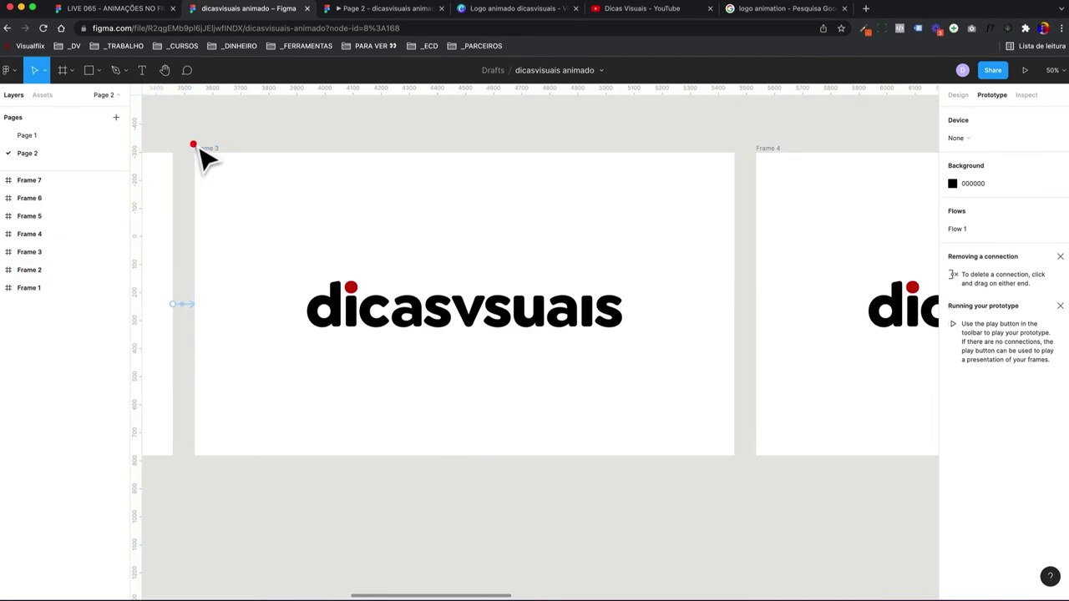
- Undo the stray Vector link and connect Frame 3 to Frame 4 after a 200 ms delay
left_click_drag(734, 304, 757, 302)
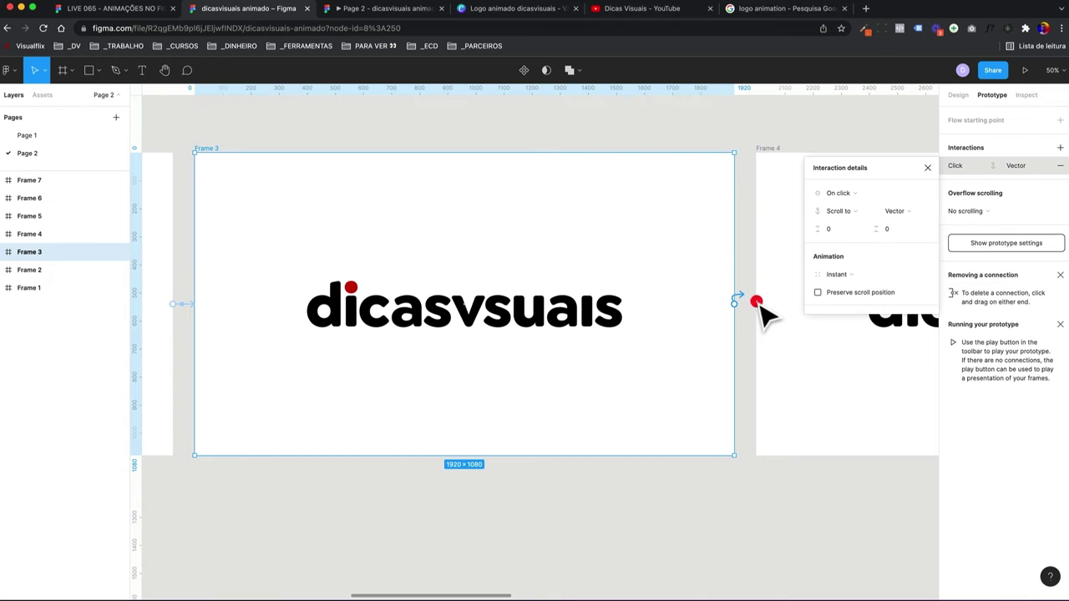
key("ctrl+z")
mouse_move(747, 306)
left_mouse_down()
mouse_move(760, 320)
mouse_move(759, 307)
left_mouse_up()
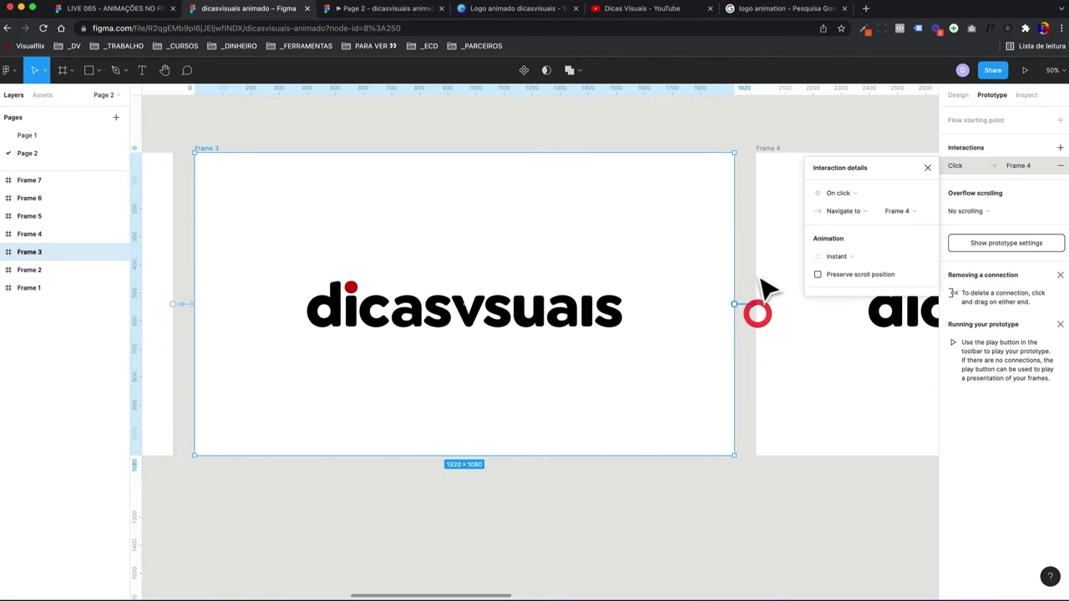
scroll(761, 307, "right", 5)
scroll(762, 313, "right", 2)
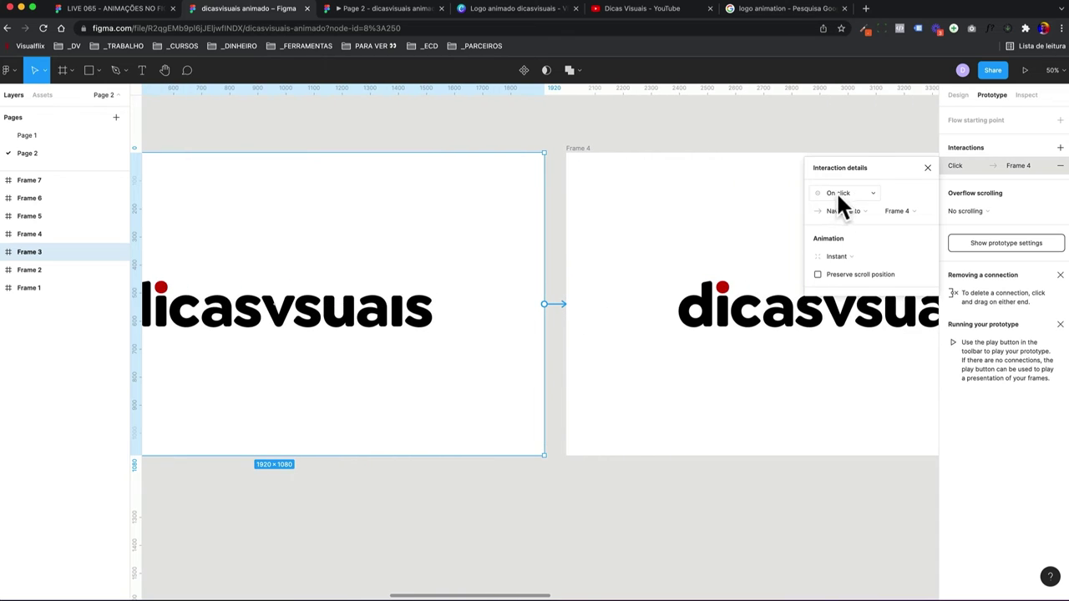
left_click(838, 193)
left_click(840, 327)
left_click(901, 193)
type("200")
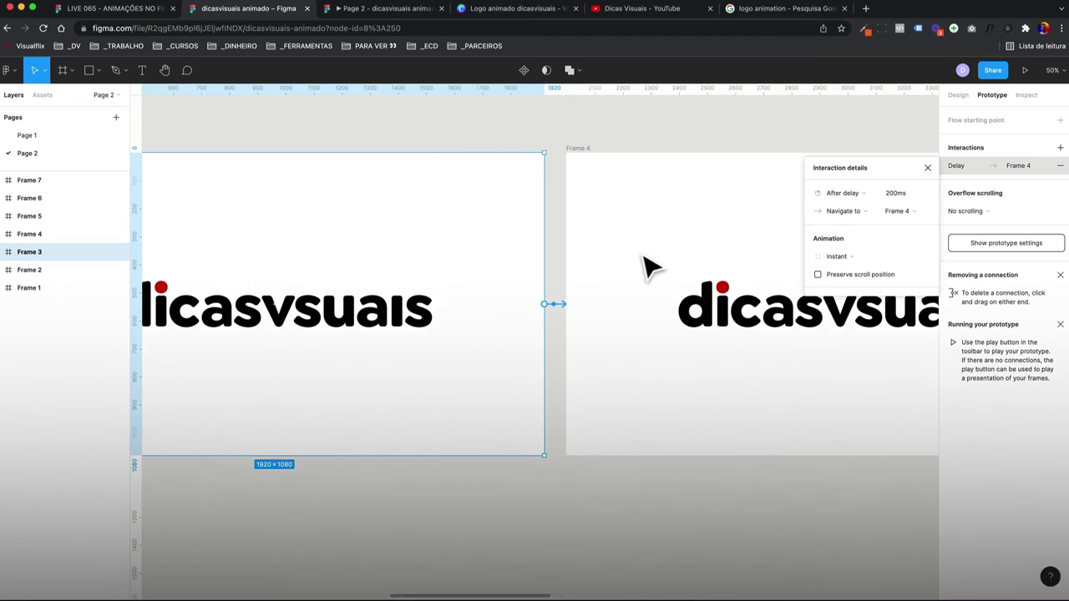
scroll(644, 268, "right", 5)
- Set Frame 4's connection to Frame 5 to trigger after a 200 ms delay
left_click(198, 144)
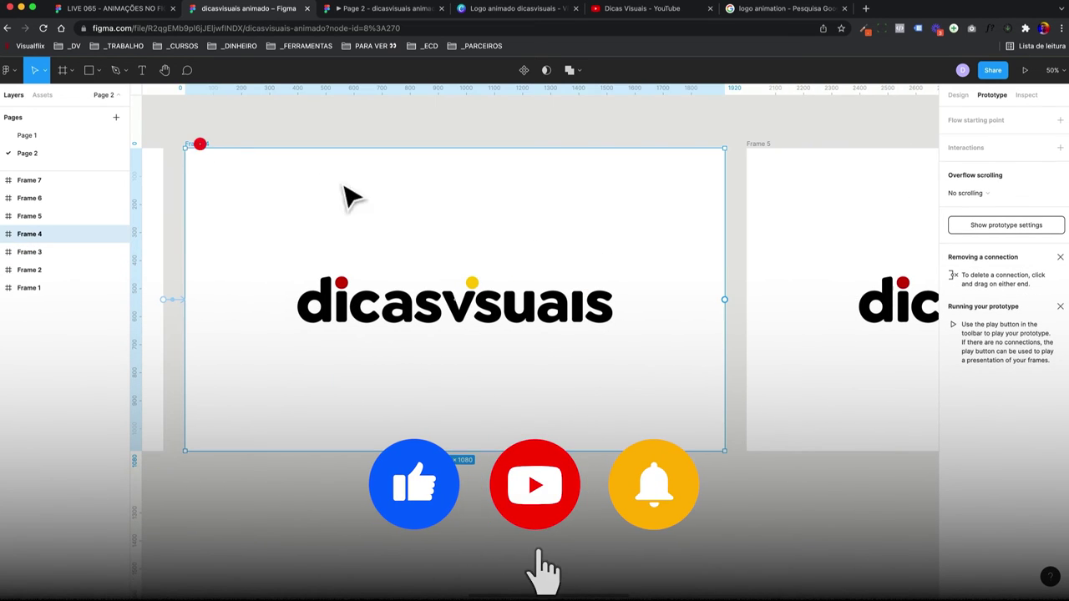
left_click(756, 318)
scroll(769, 250, "right", 2)
left_click(839, 194)
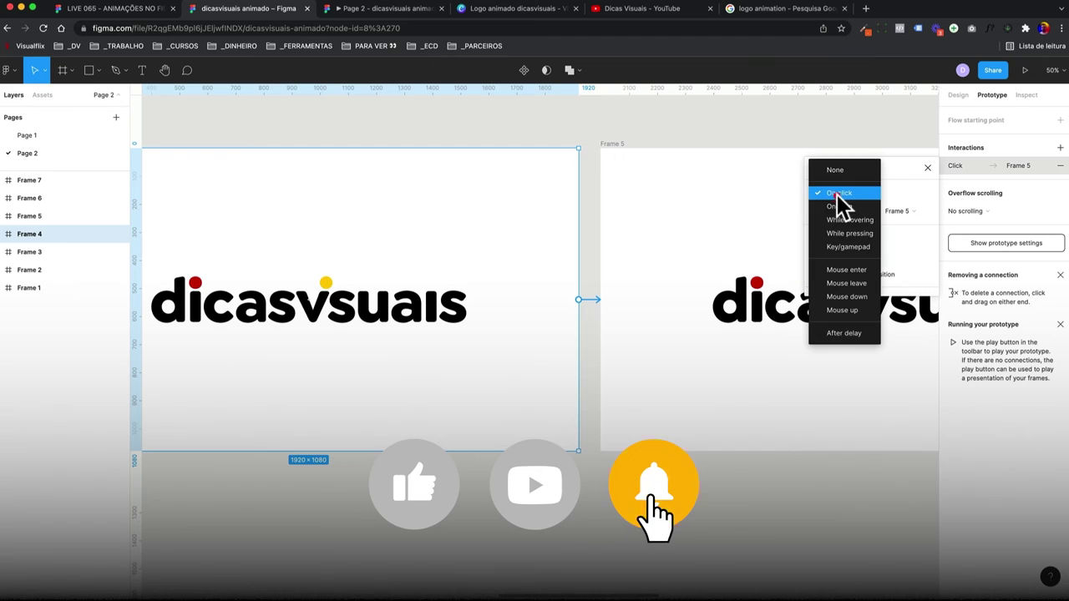
left_click(843, 332)
left_click(893, 193)
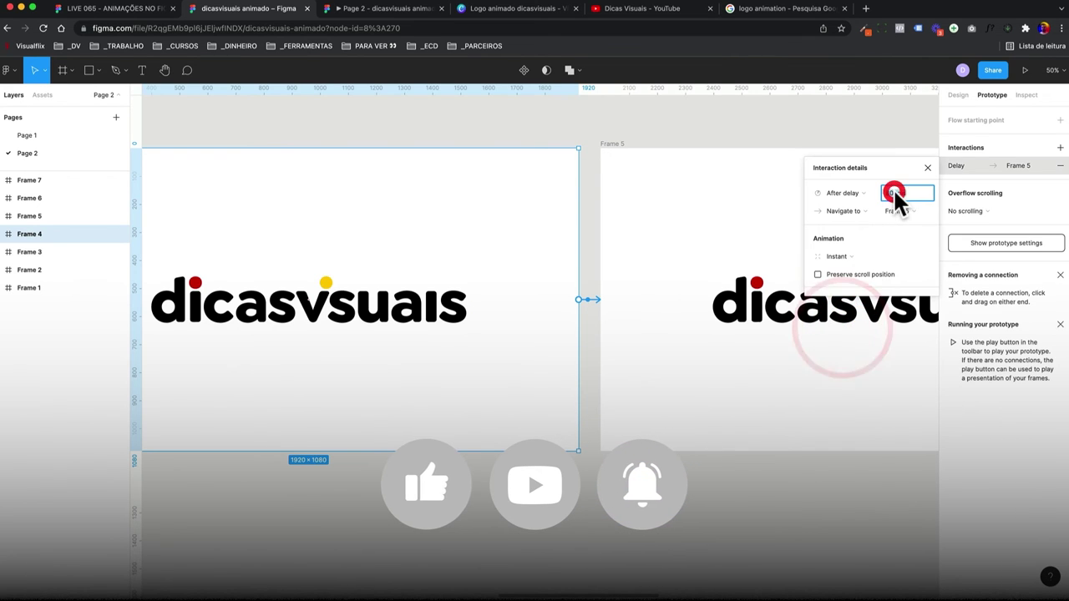
type("200")
key("Return")
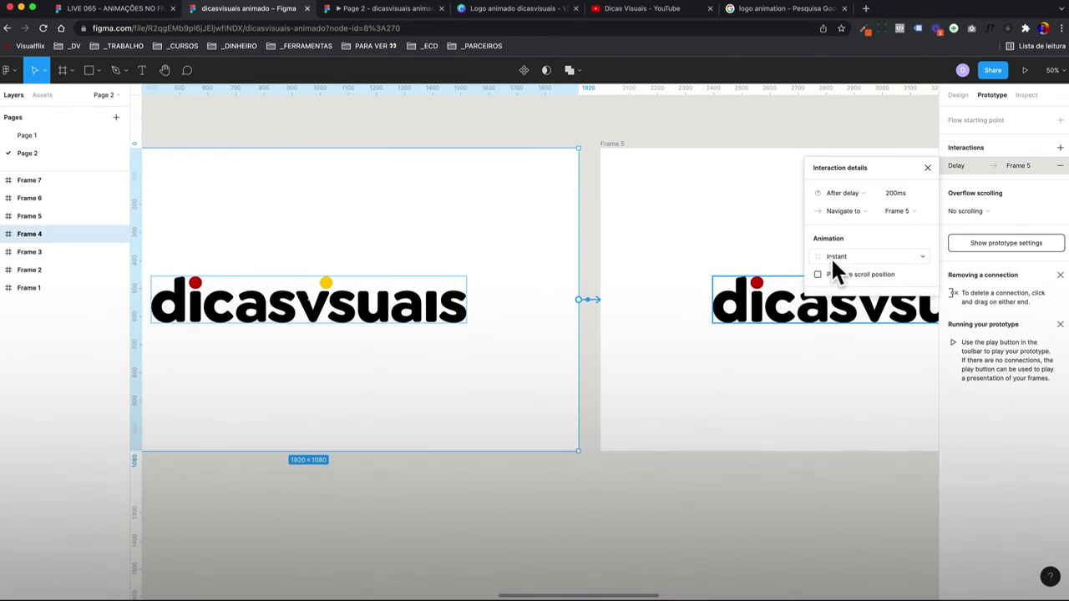
scroll(740, 363, "right", 5)
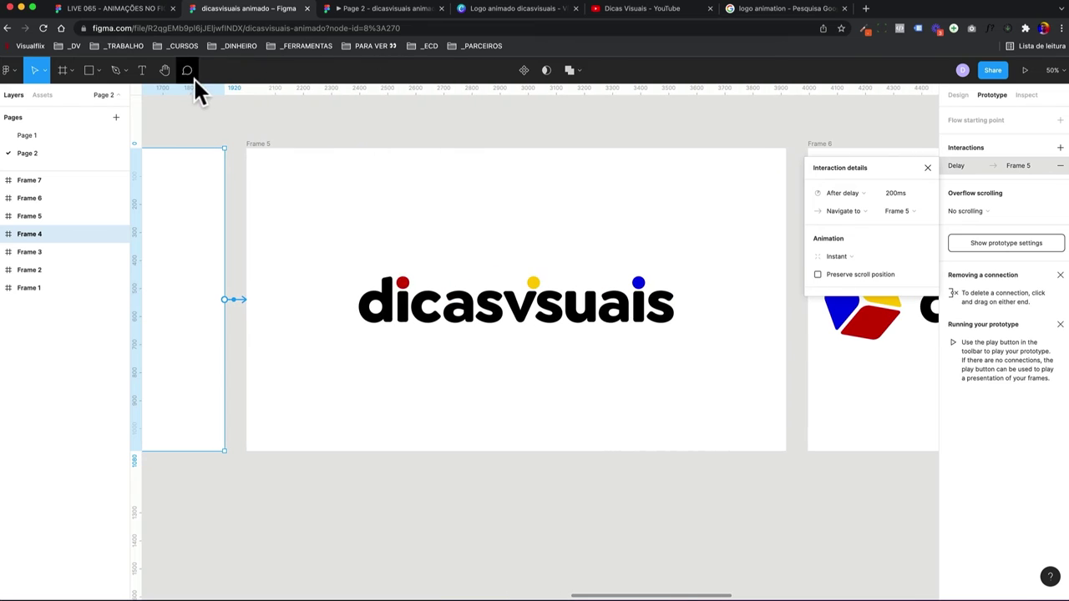
- Connect Frame 5 to Frame 6 with Smart animate, triggered after a 200 ms delay
left_click(270, 141)
scroll(534, 292, "right", 3)
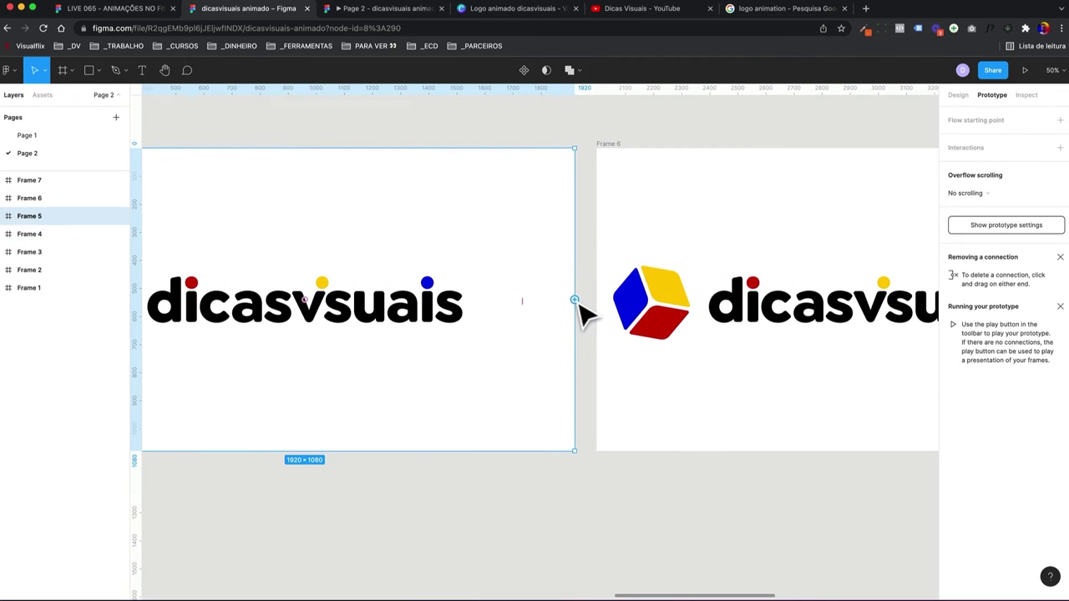
left_click_drag(603, 302, 634, 304)
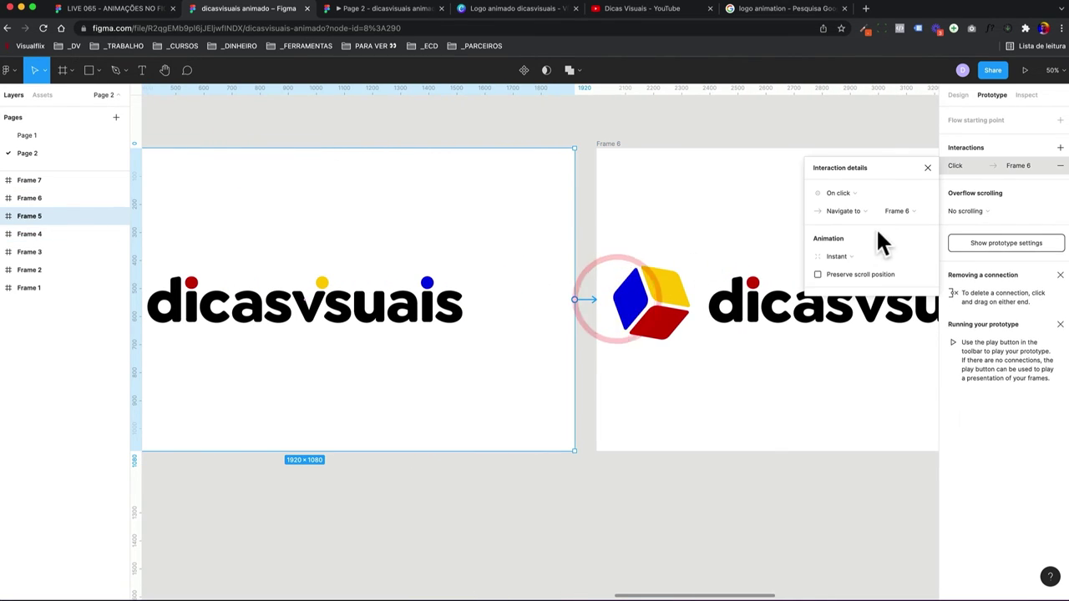
left_click(850, 258)
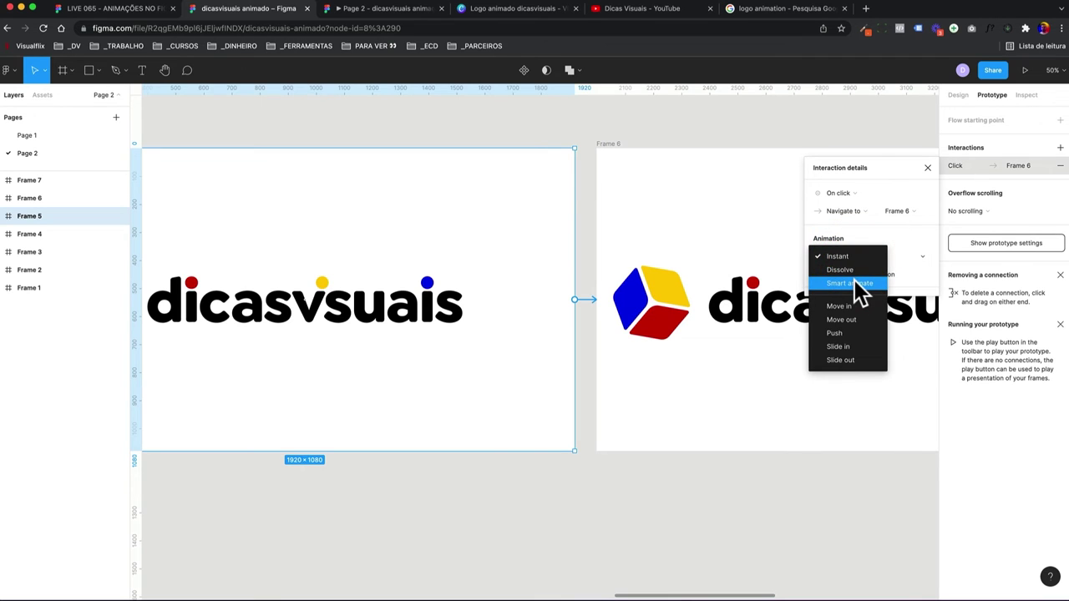
left_click(859, 284)
left_click(840, 192)
left_click(846, 333)
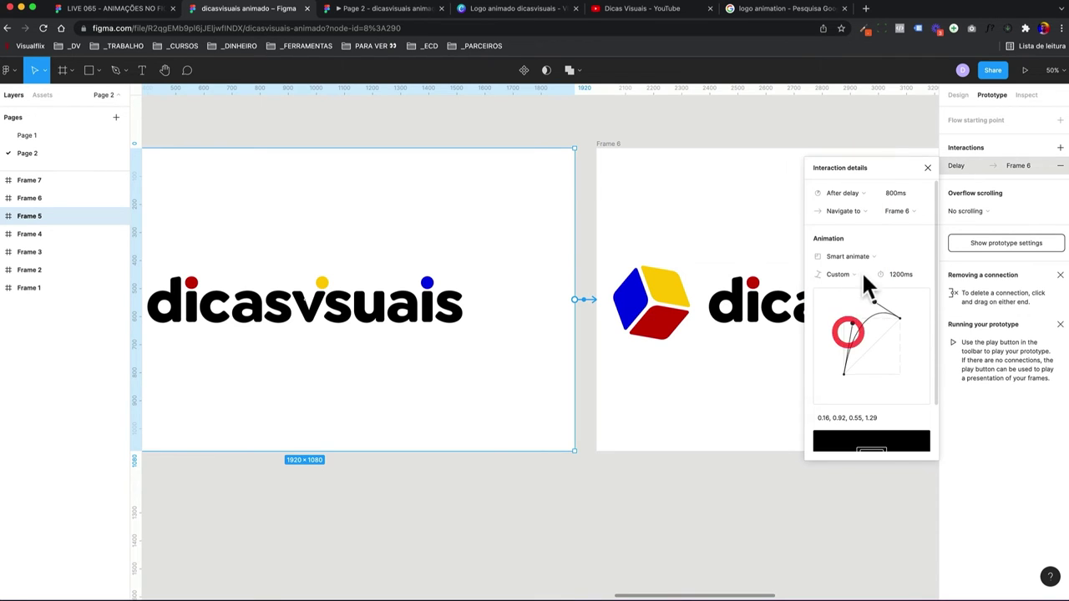
left_click(902, 195)
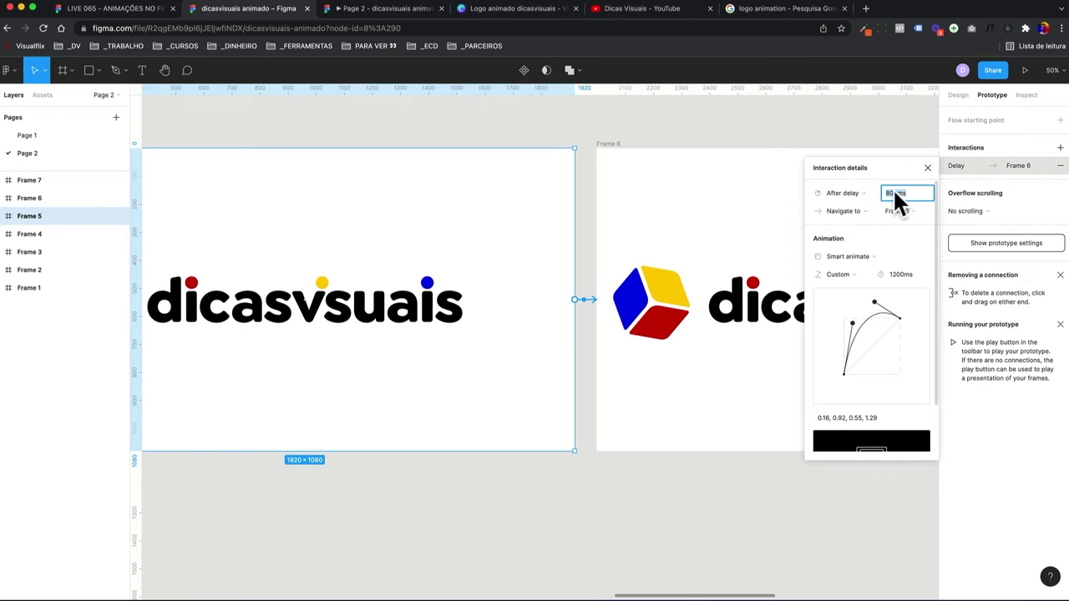
type("200")
key("Return")
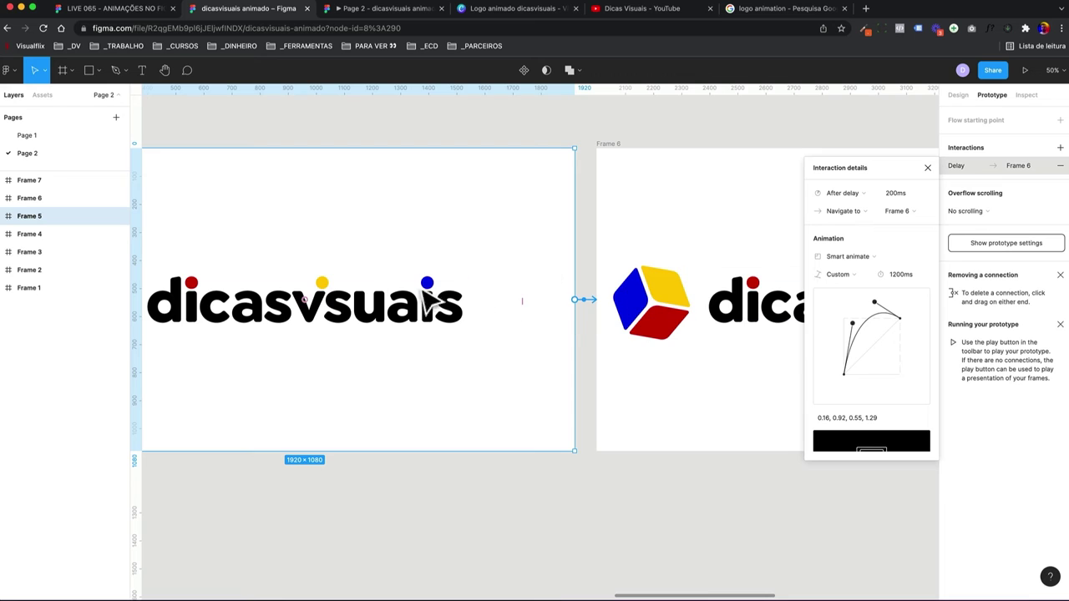
mouse_move(305, 301)
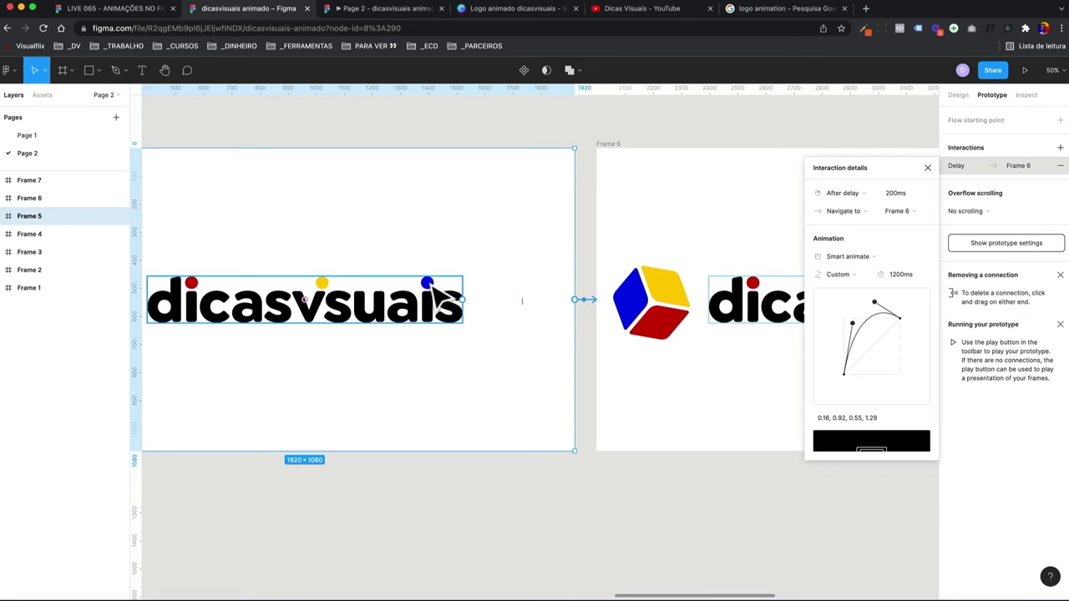
- Scroll across the canvas and select Frame 6
scroll(662, 321, "right", 2)
scroll(662, 322, "right", 3)
scroll(616, 323, "right", 8)
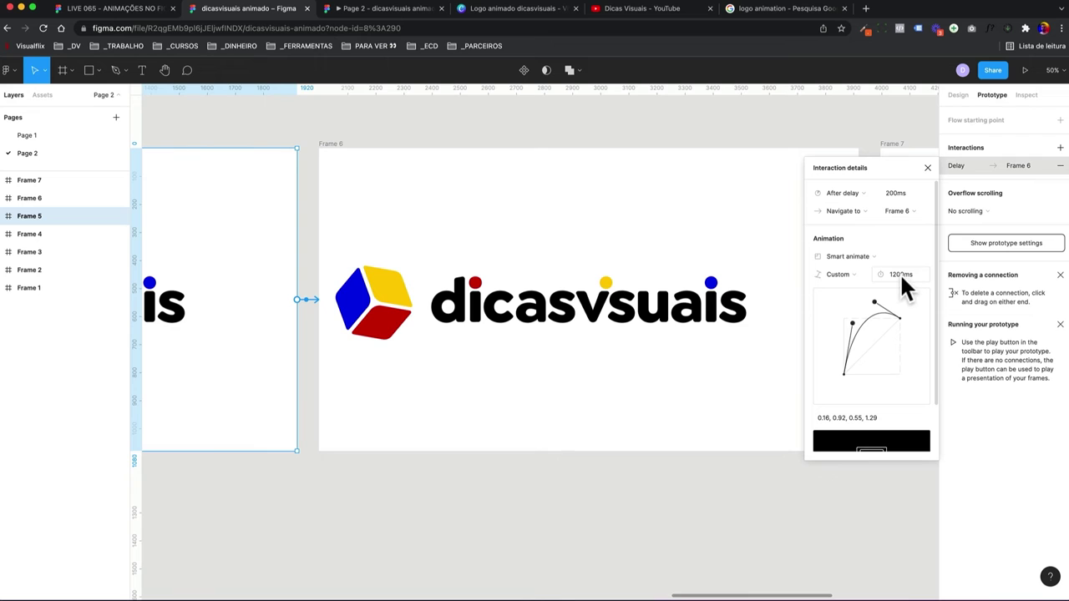
scroll(596, 310, "right", 5)
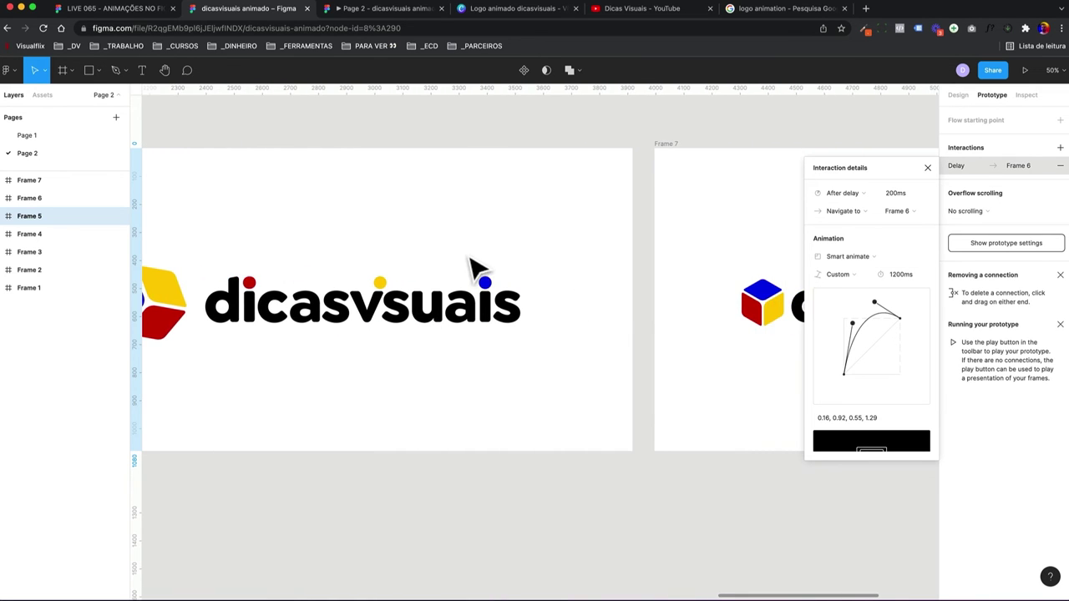
scroll(477, 270, "left", 4)
left_click(269, 144)
scroll(501, 250, "right", 3)
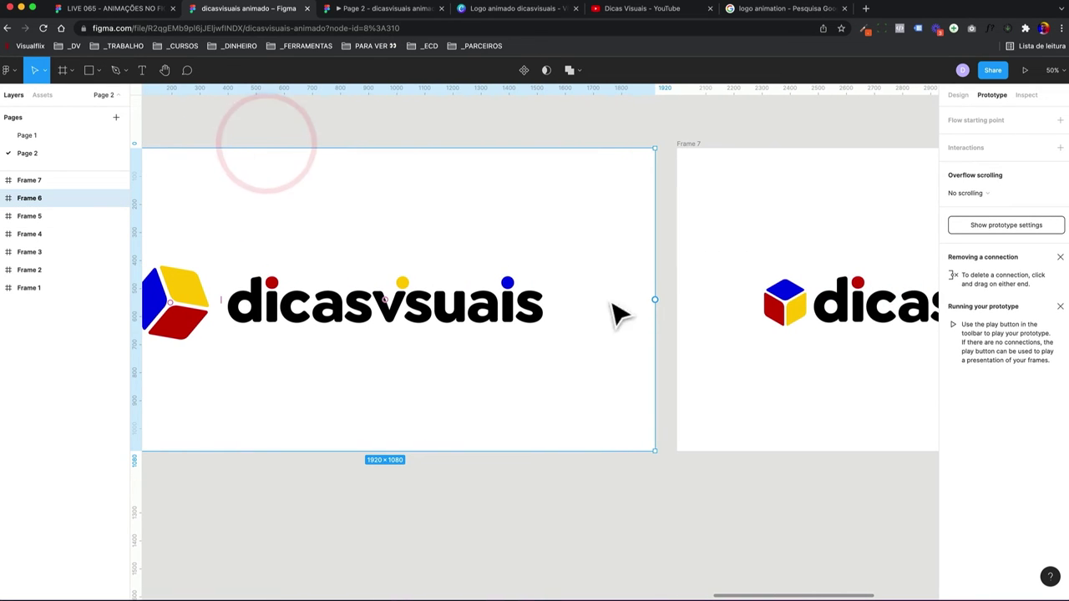
- Connect Frame 6 to Frame 7 with an After delay trigger of 1 ms
left_click_drag(655, 299, 687, 309)
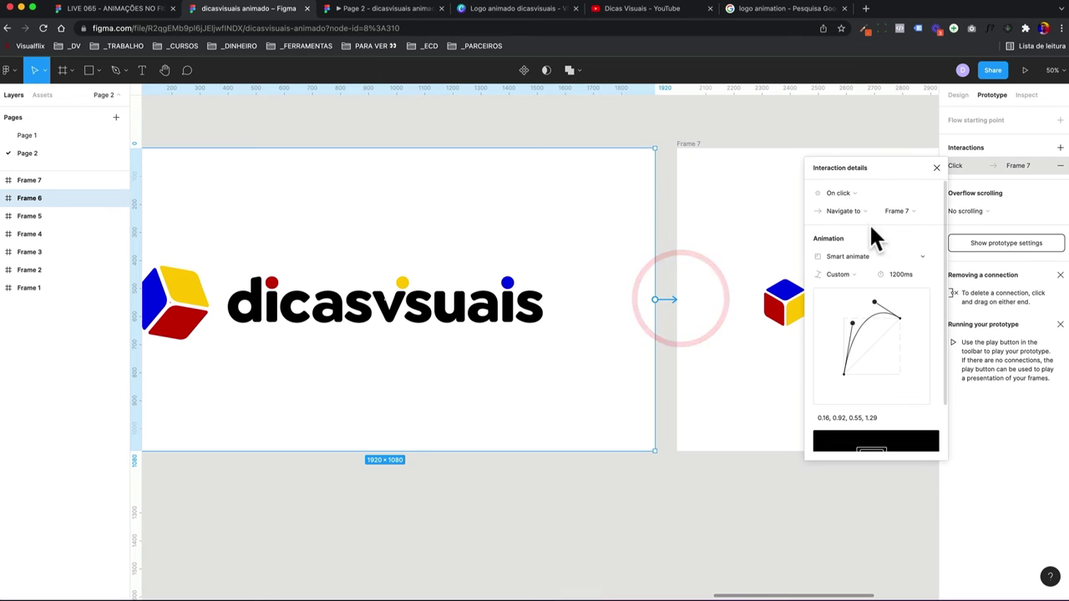
left_click(844, 193)
left_click(844, 326)
left_click(908, 191)
type("1ms")
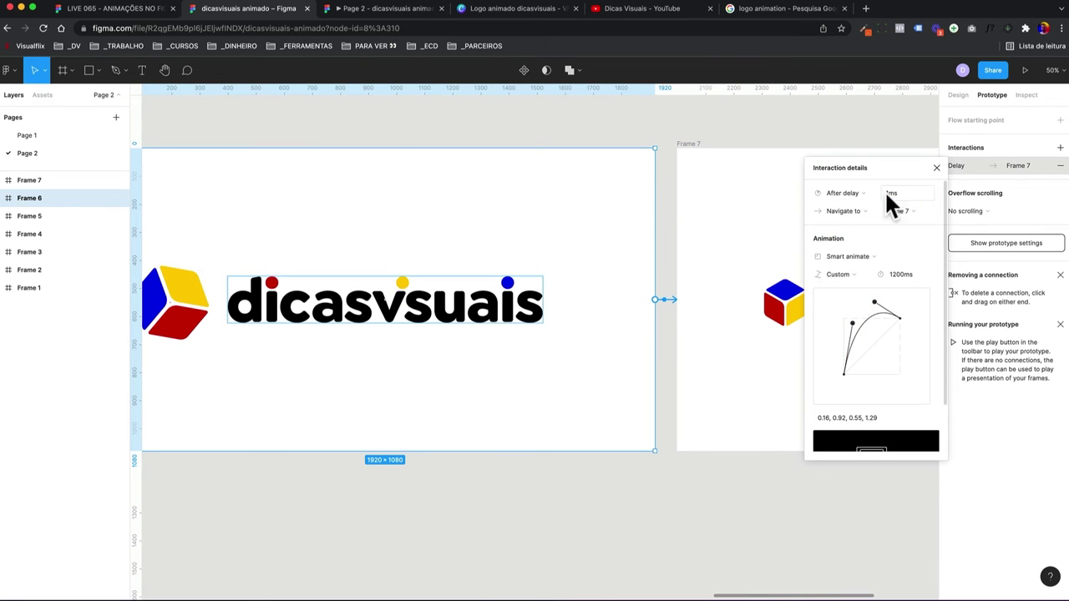
scroll(368, 305, "left", 3)
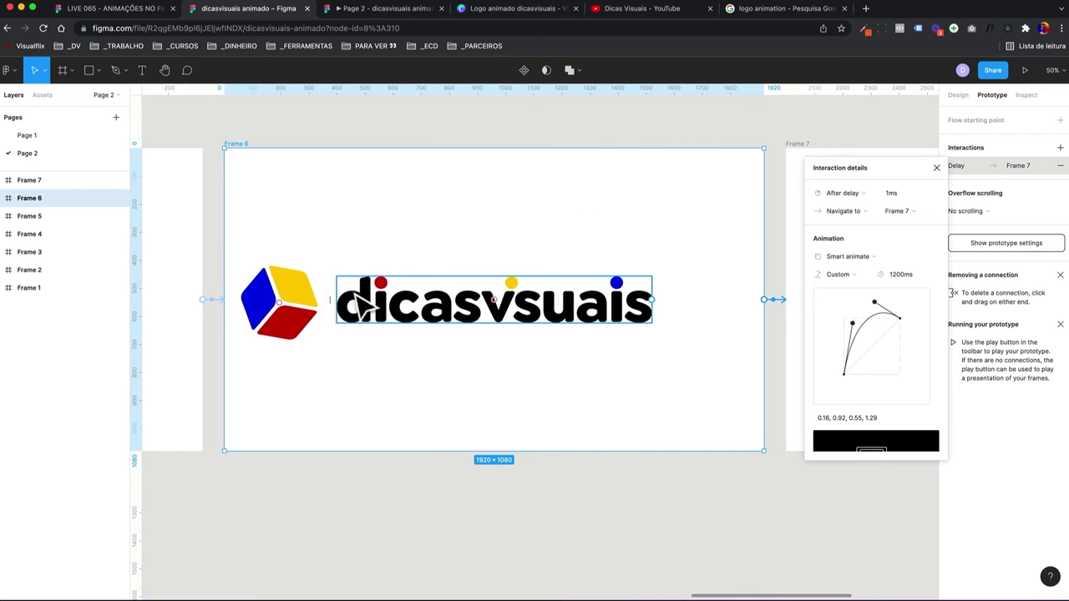
scroll(338, 316, "right", 2)
scroll(585, 310, "right", 3)
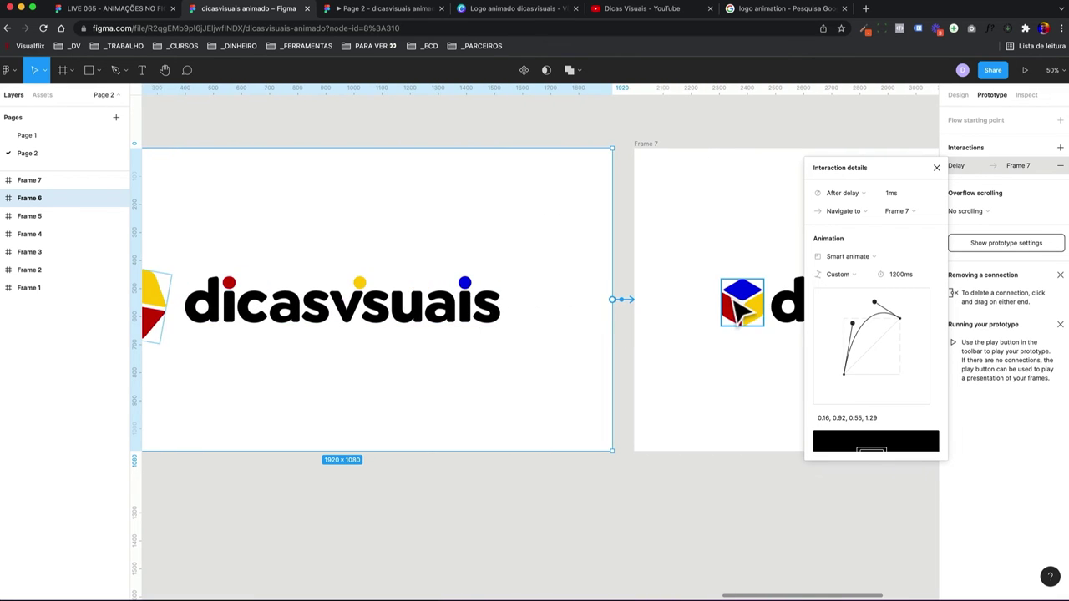
scroll(788, 298, "right", 3)
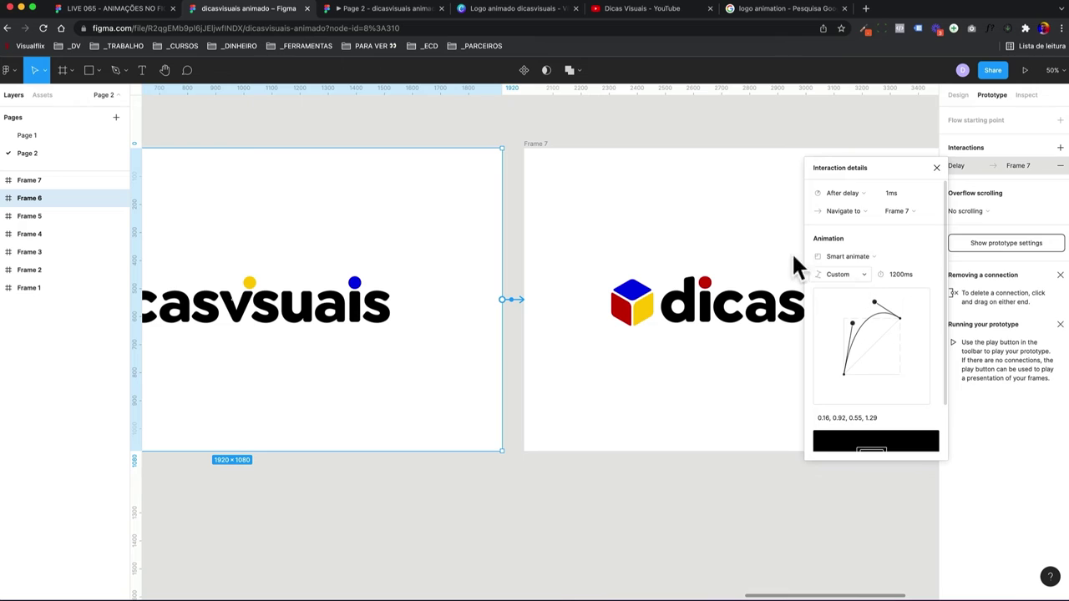
- Deselect, zoom to fit all seven frames, and select Frame 1
left_click(562, 127)
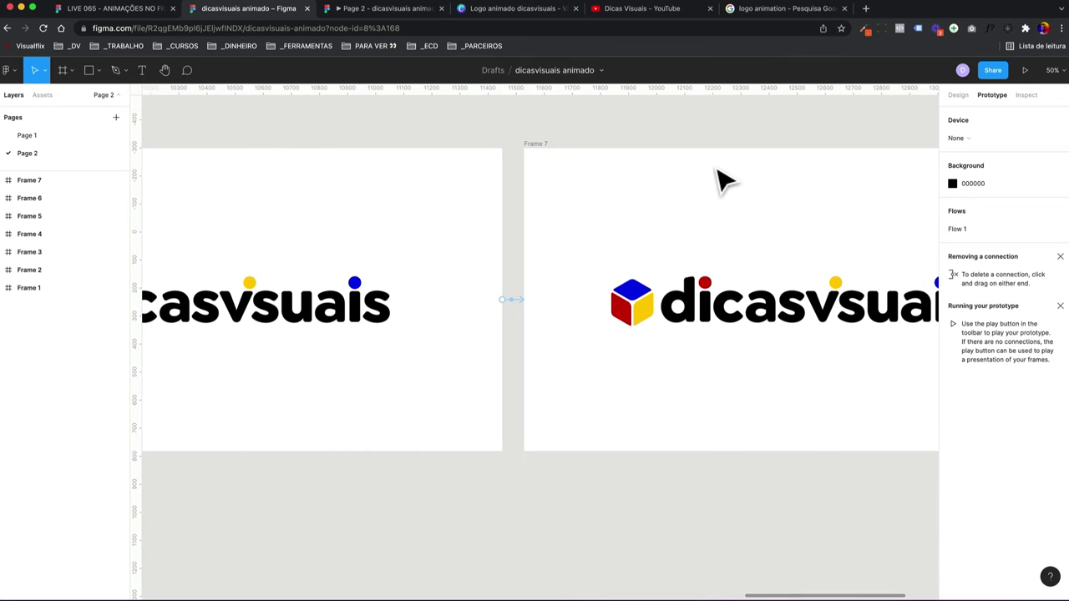
key("shift+1")
scroll(251, 251, "left", 3)
left_click(259, 324)
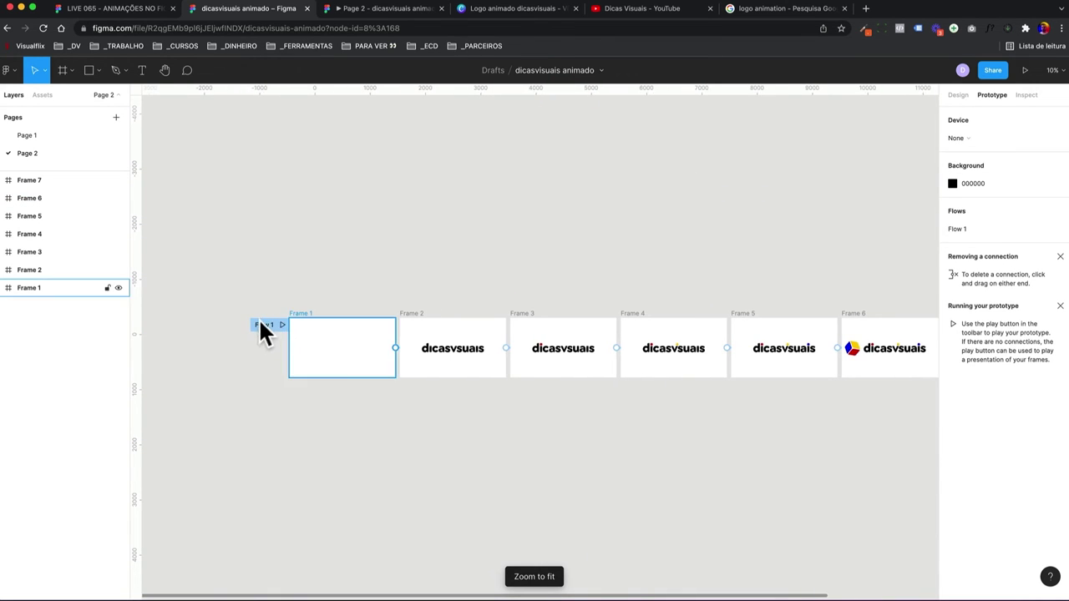
- Play the prototype flow from Frame 1, then return to the editor and select Frame 3
left_click(284, 324)
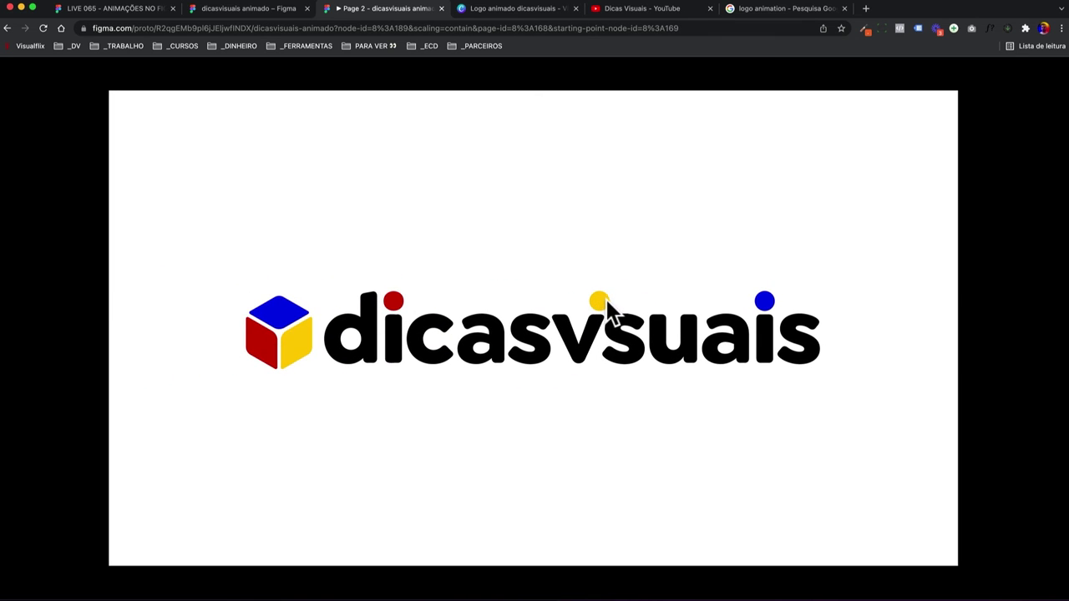
left_click(256, 11)
scroll(418, 318, "right", 2)
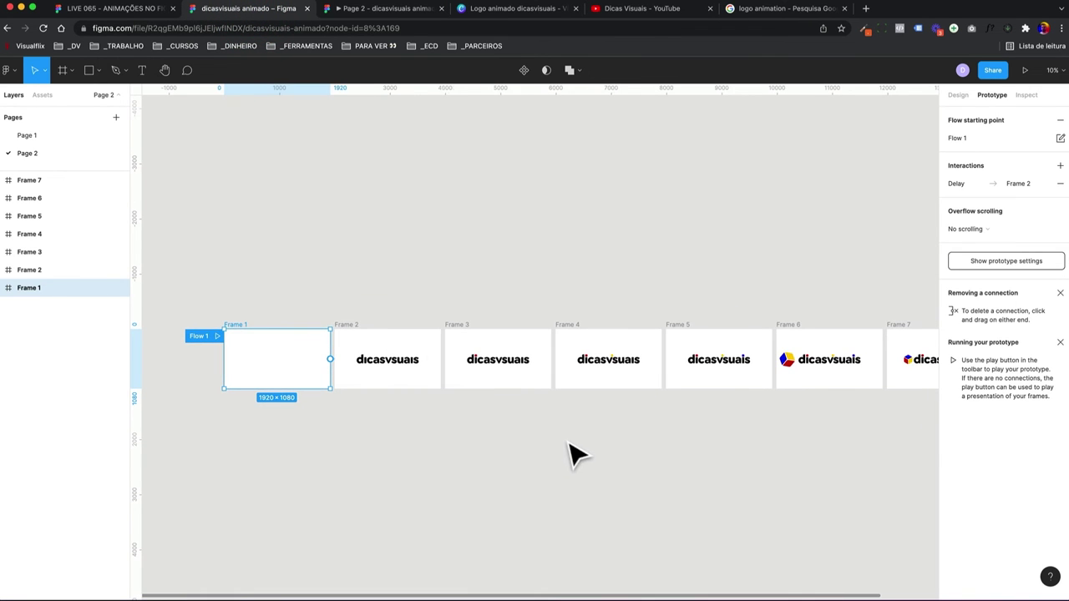
scroll(572, 455, "up", 3)
left_click(346, 228)
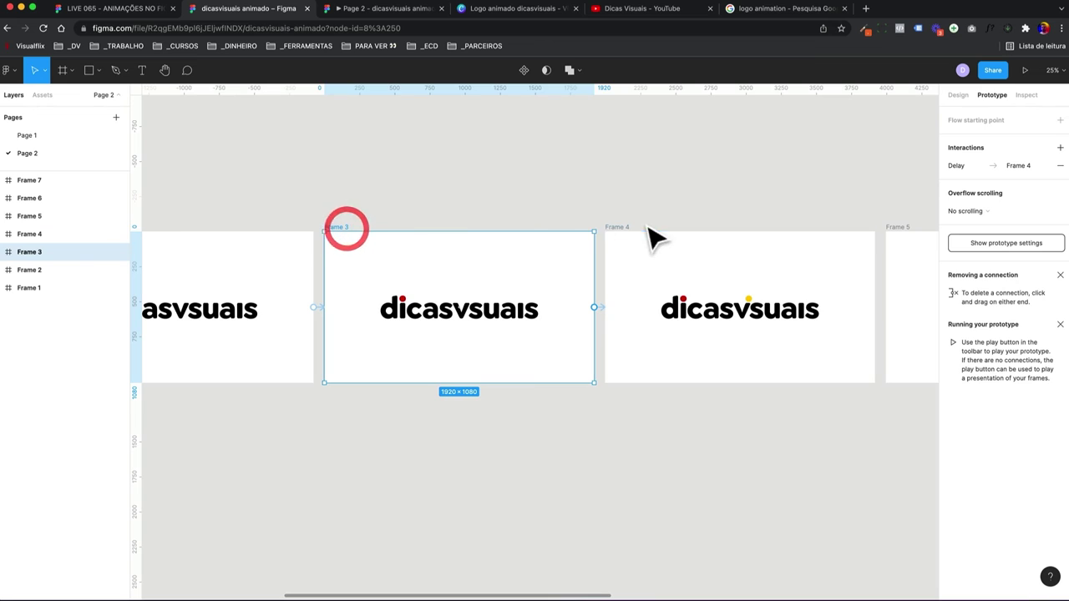
- Change Frame 3's delay before Frame 4 from 200 ms to 500 ms
left_click(625, 222)
left_click(599, 308)
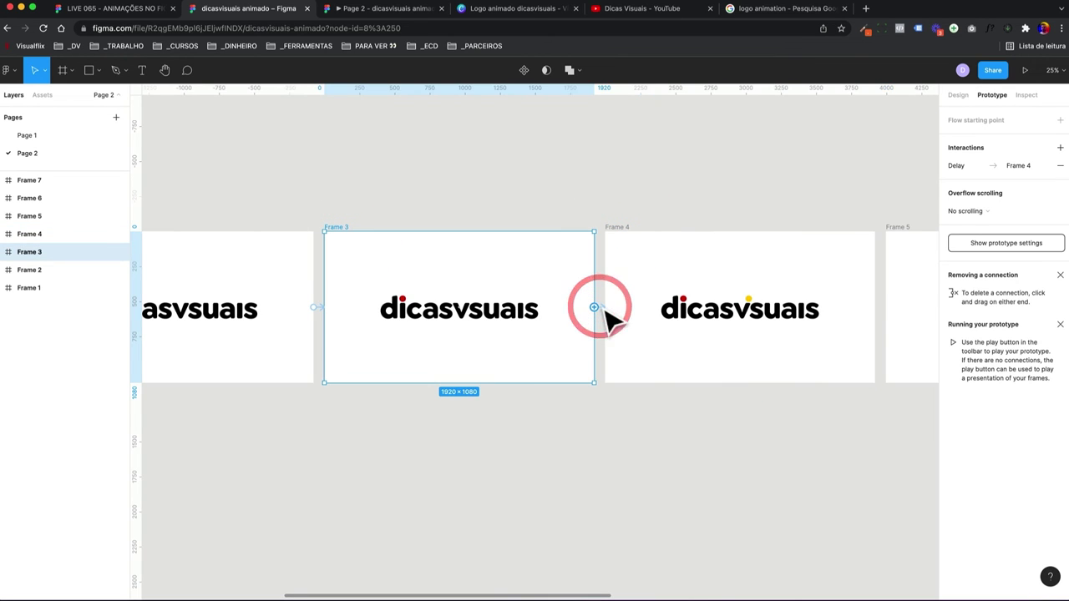
left_click(596, 307)
left_click(911, 193)
type("500")
scroll(735, 255, "right", 1)
scroll(203, 239, "right", 2)
scroll(195, 226, "right", 4)
scroll(322, 244, "right", 1)
- Change Frame 4's transition delay from 200 ms to 500 ms
left_click(305, 227)
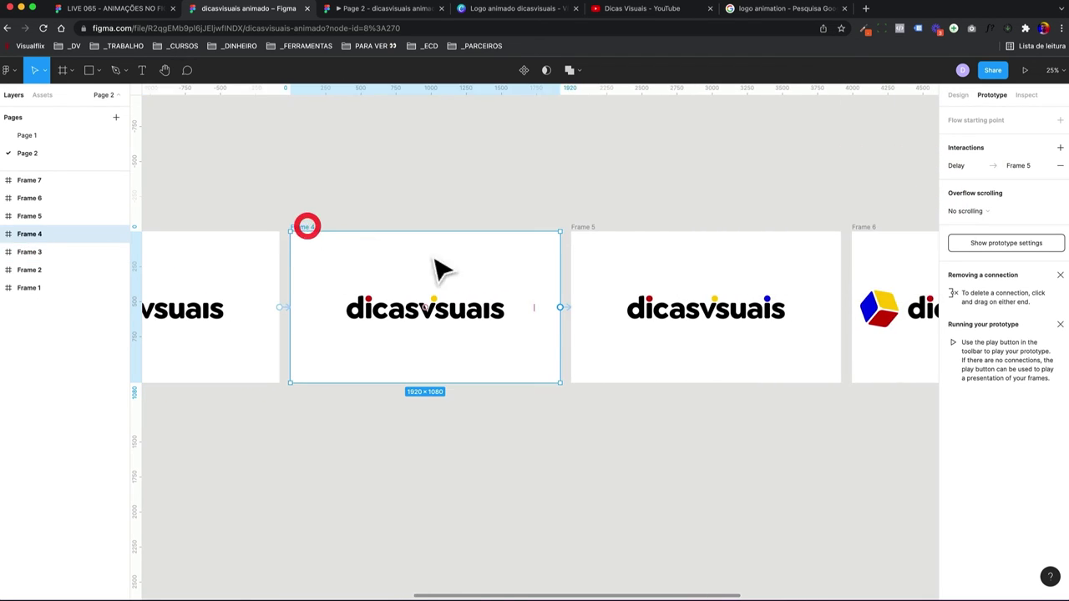
left_click(565, 306)
left_click(911, 195)
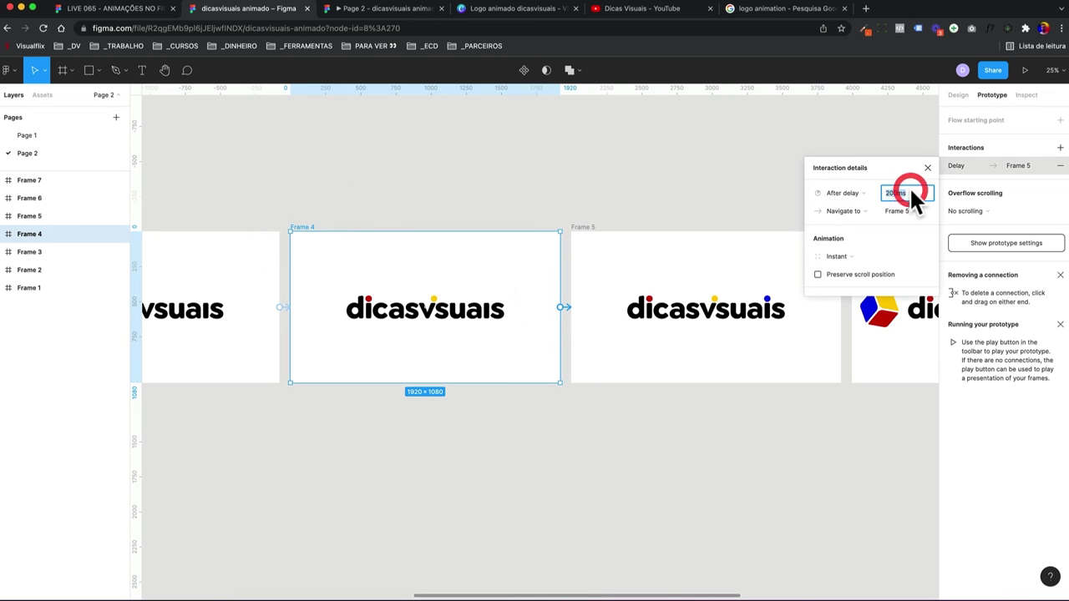
scroll(624, 309, "left", 3)
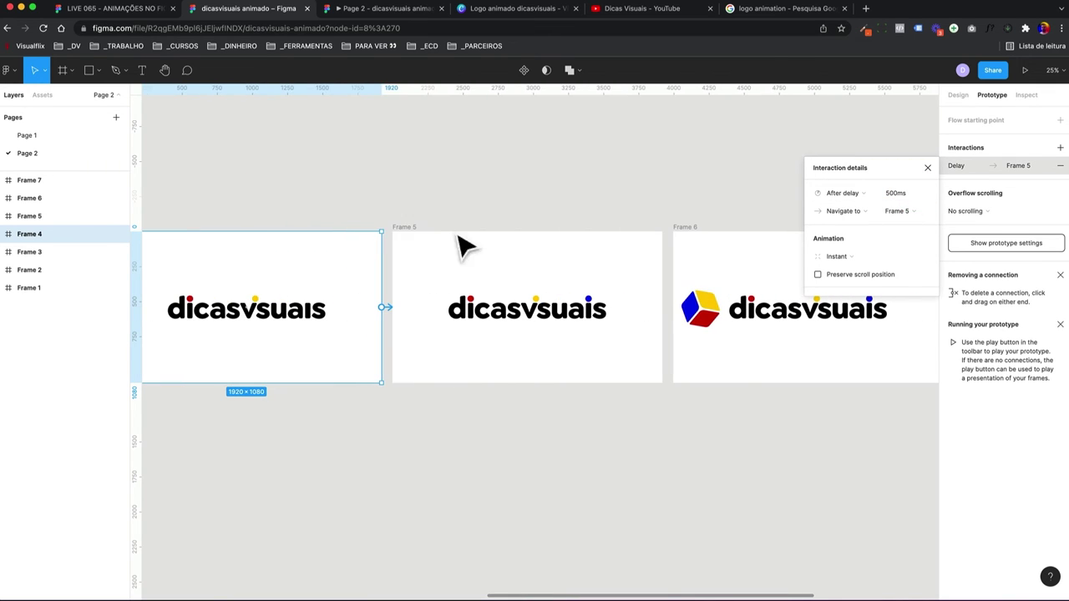
- Change Frame 5's delay to 500 ms and view the playing prototype
left_click(401, 227)
left_click(670, 307)
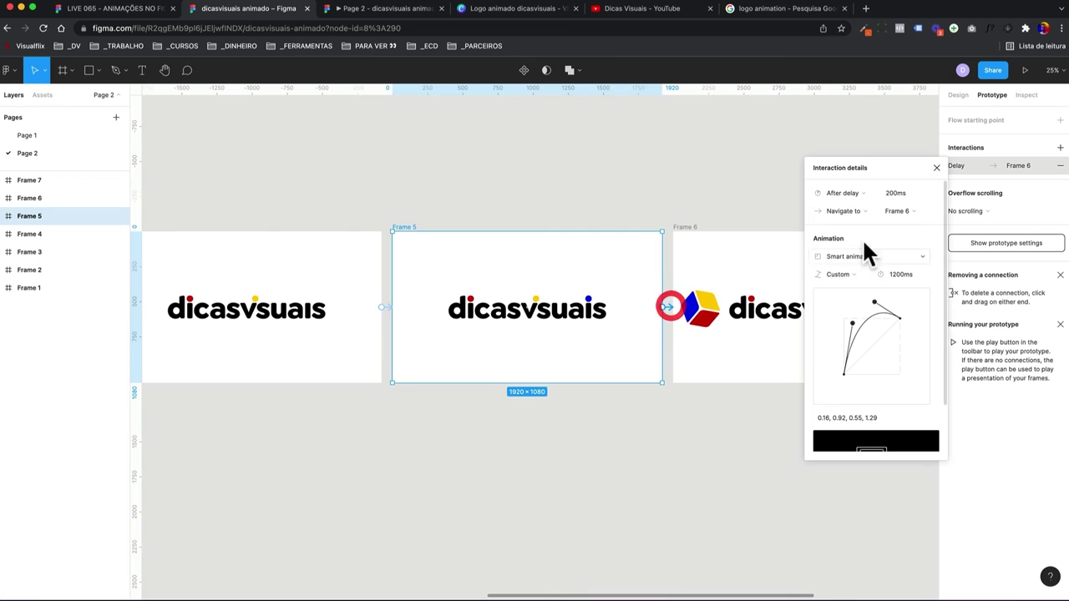
left_click(909, 195)
type("500")
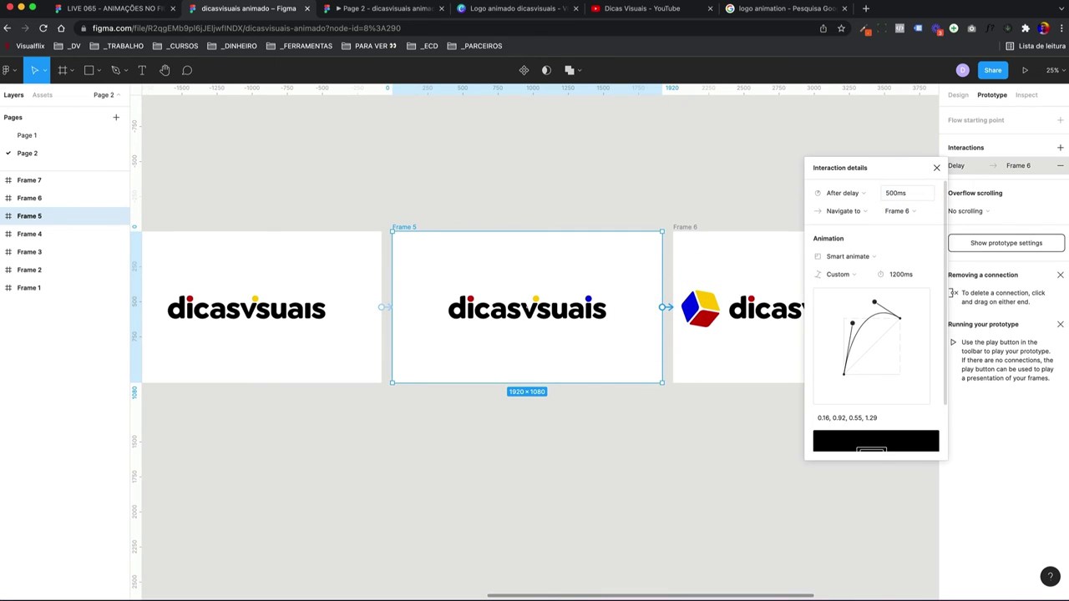
left_click(532, 156)
left_click(393, 10)
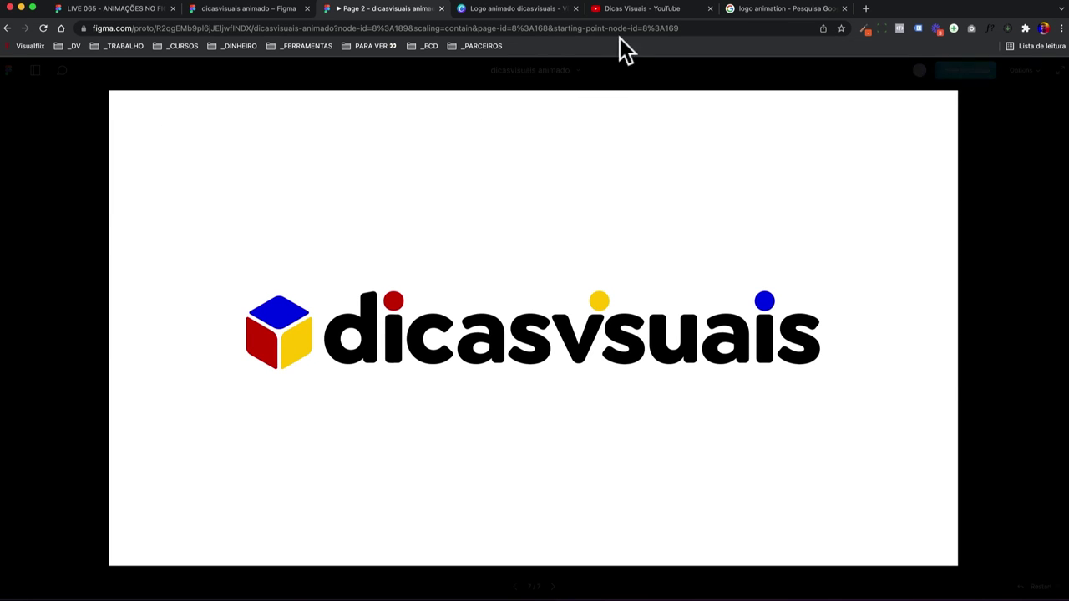
- Switch via the YouTube and dicasvisuais animado tabs to the LIVE 065 - ANIMAÇÕES NO FIGMA file
left_click(633, 9)
mouse_move(505, 282)
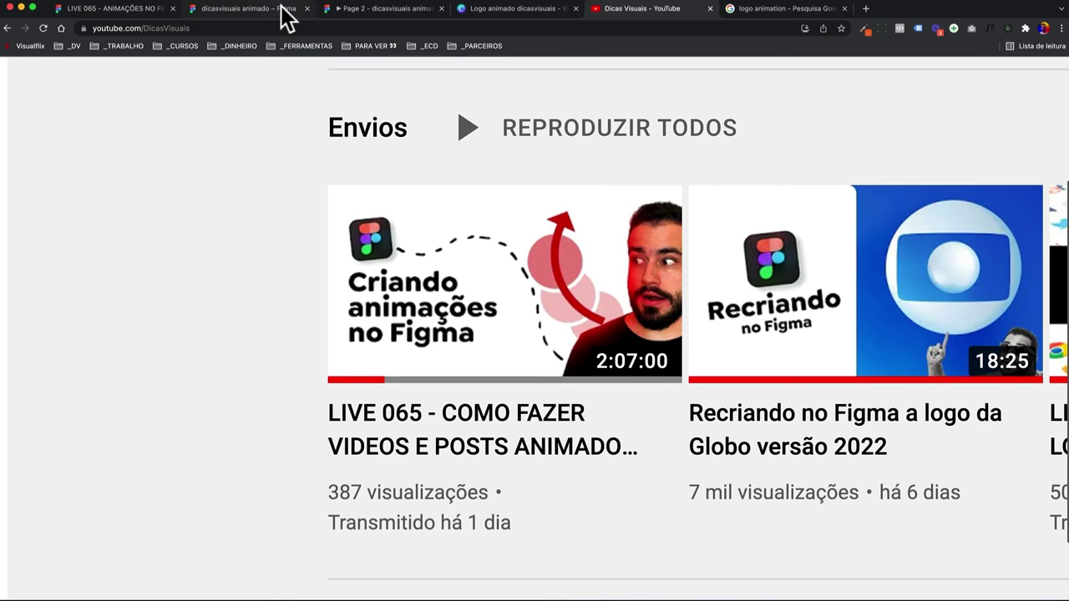
left_click(285, 10)
left_click(668, 307)
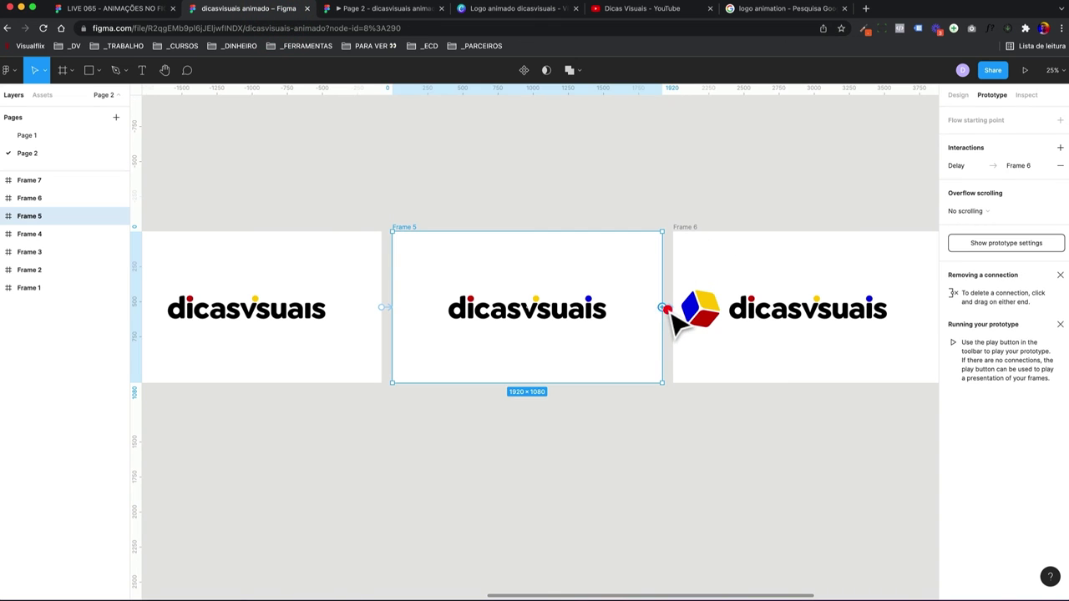
left_click(138, 15)
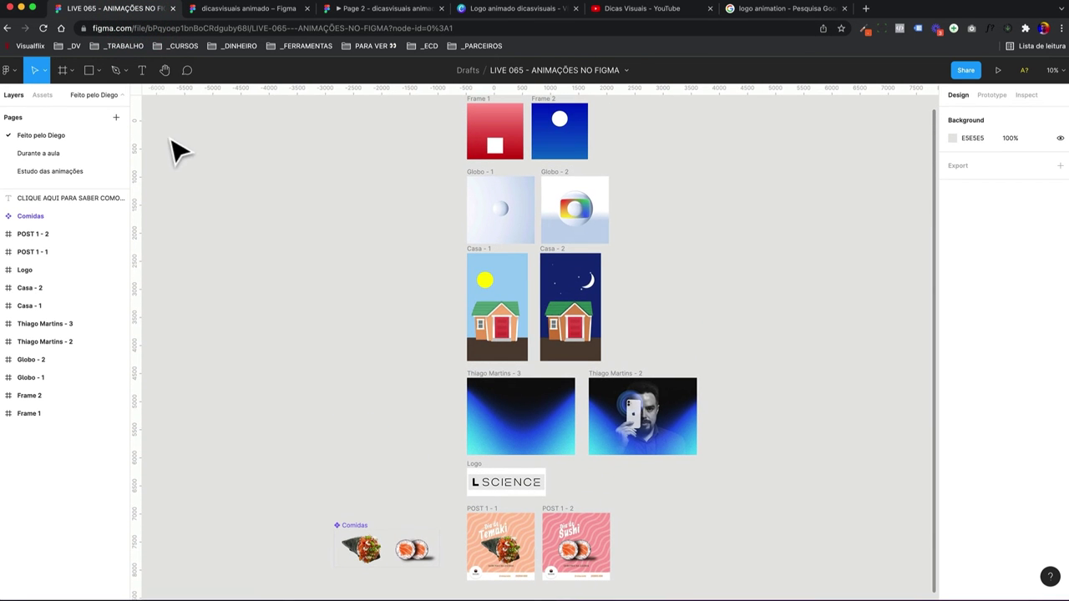
- Present the LIVE 065 prototype, playing Flow 1's red frame and Flow 3's house scene
left_click(998, 71)
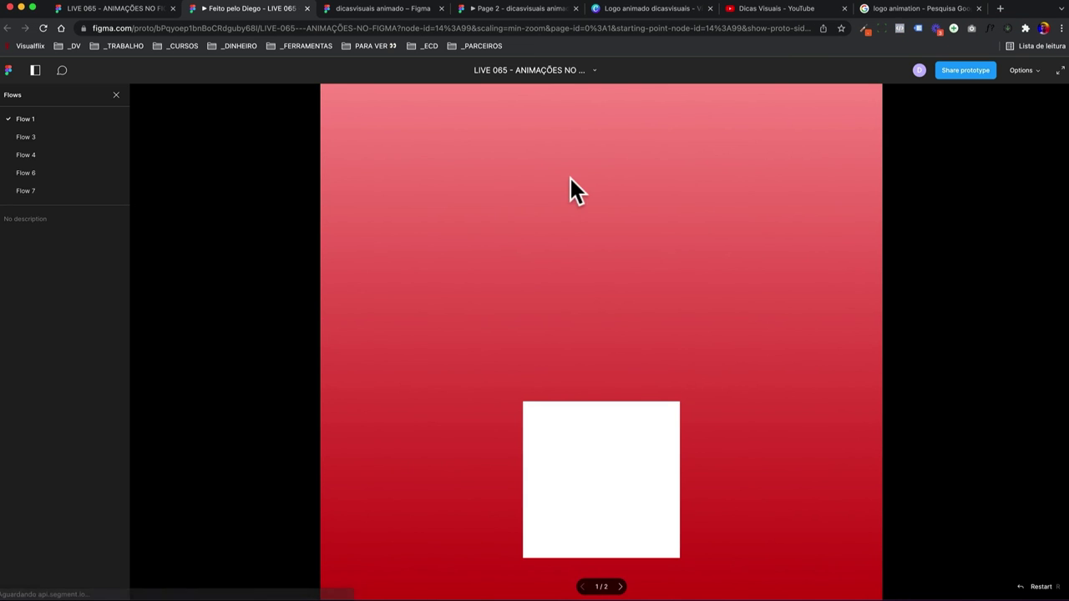
left_click(567, 222)
left_click(566, 224)
left_click(26, 136)
key("z")
left_click(442, 266)
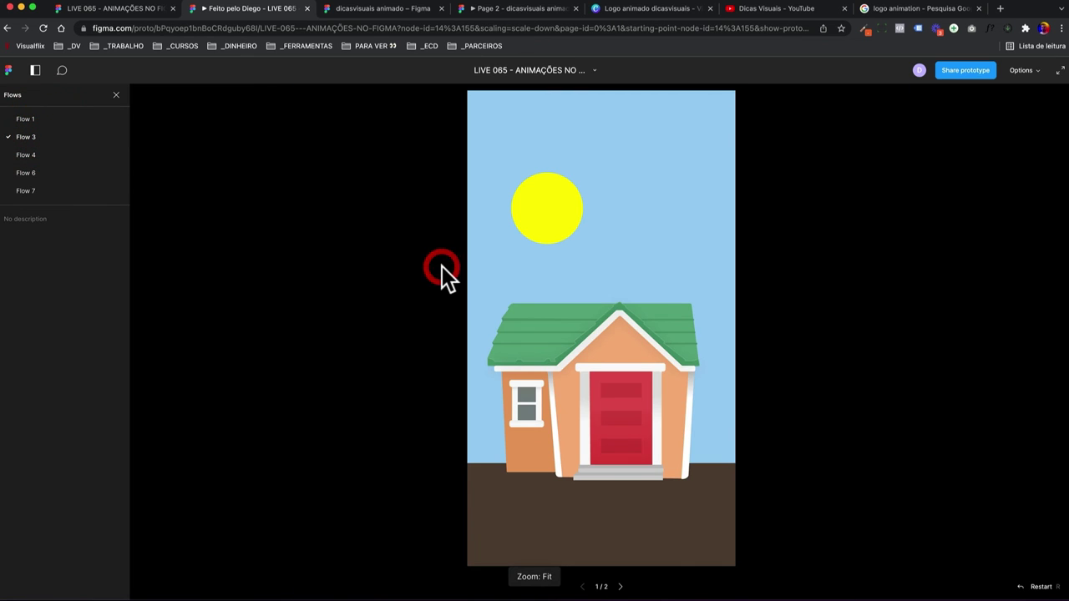
left_click(511, 266)
left_click(510, 263)
left_click(524, 206)
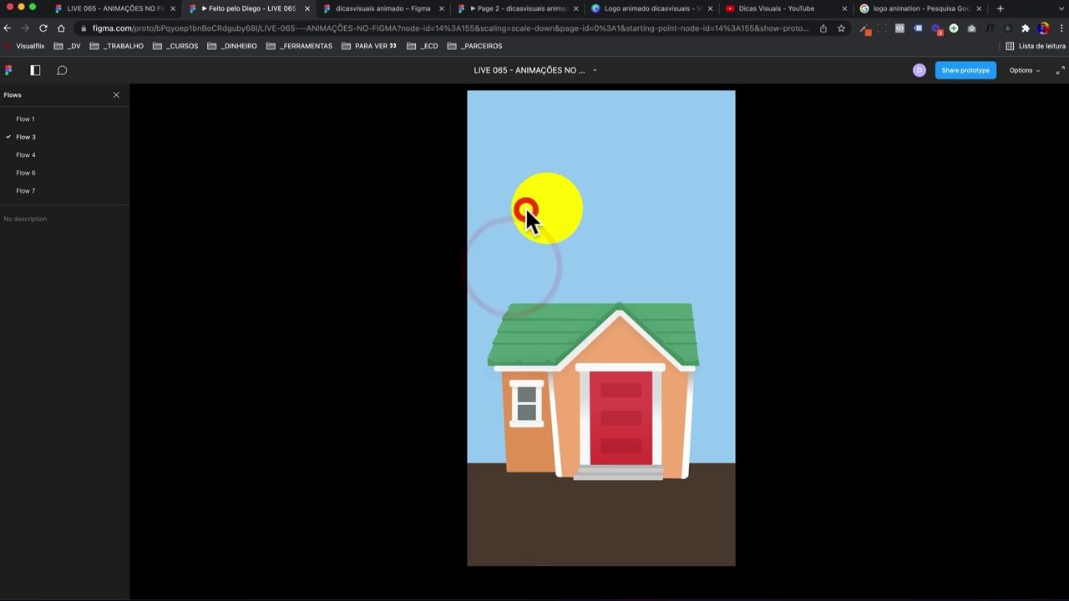
left_click(527, 209)
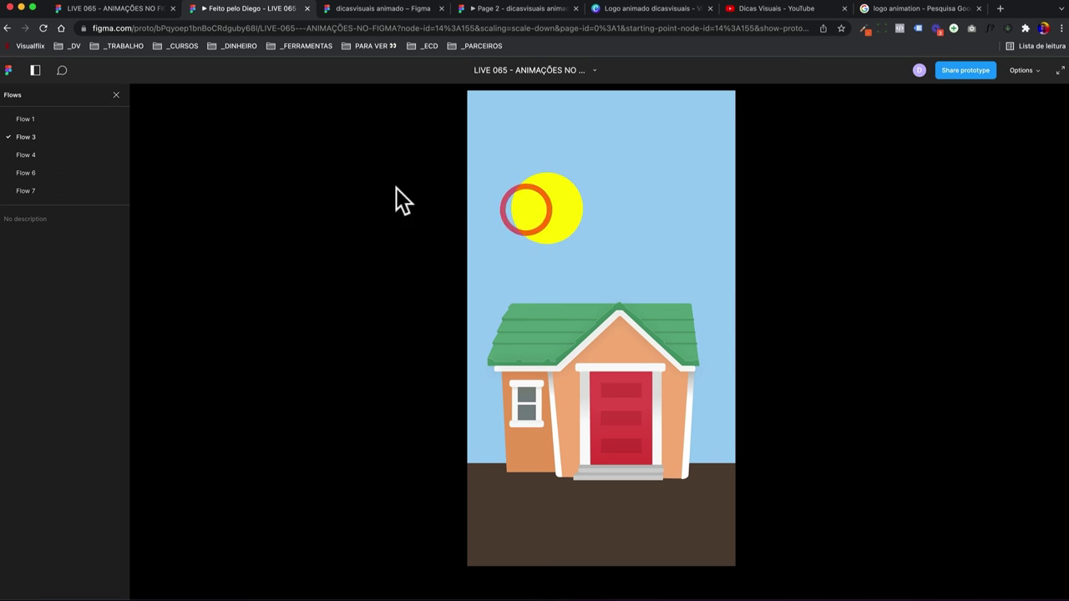
left_click(119, 9)
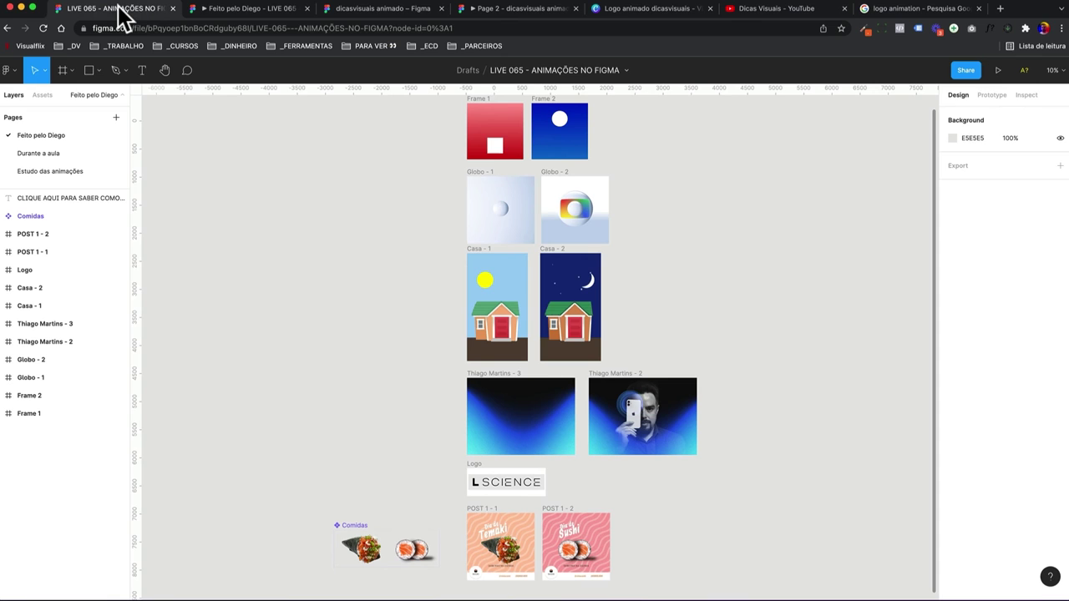
left_click(222, 8)
left_click(487, 154)
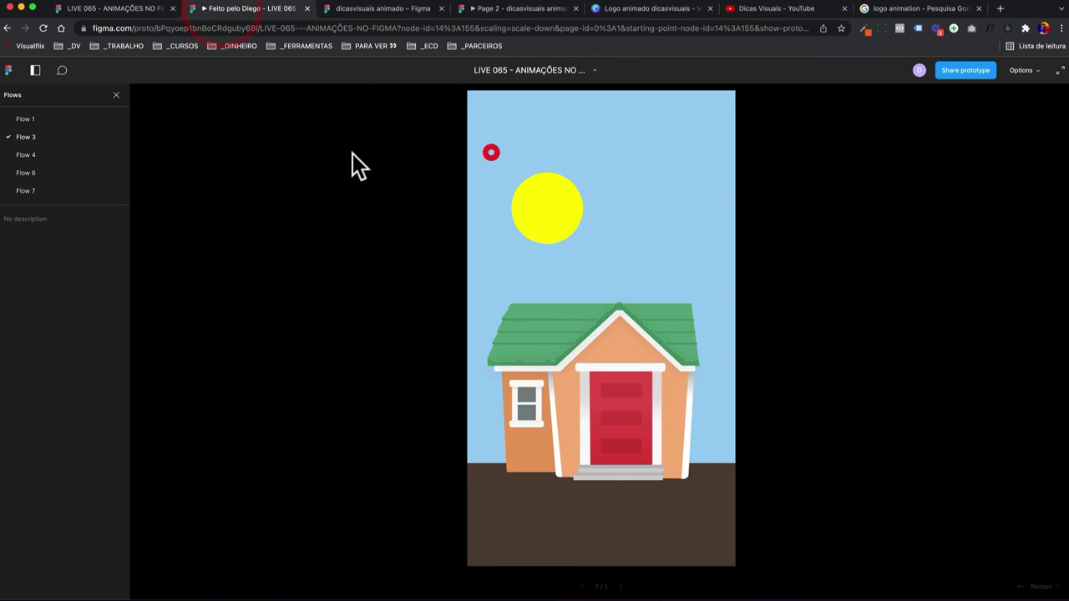
- Play Flow 4's Temaki–Sushi swap and Flow 6's globe animation
left_click(27, 155)
left_click(584, 219)
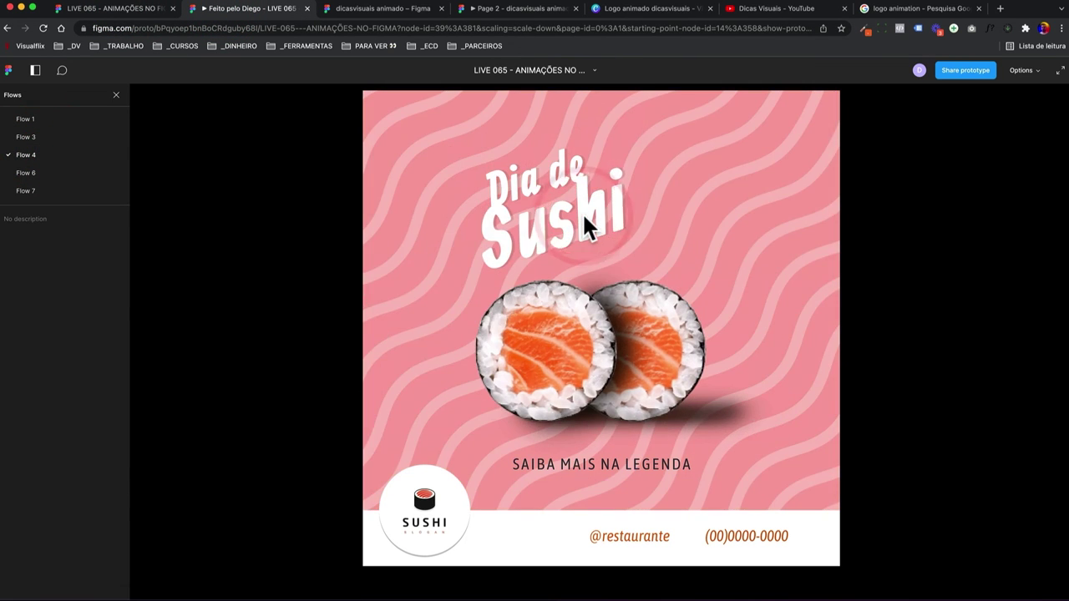
left_click(583, 219)
left_click(582, 218)
left_click(576, 215)
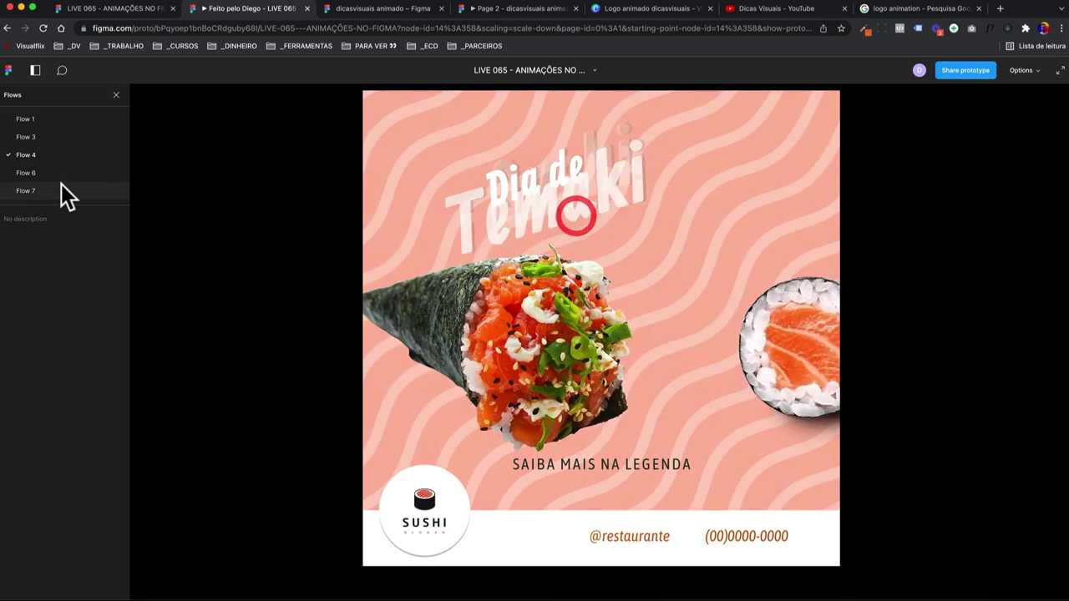
left_click(26, 173)
left_click(406, 210)
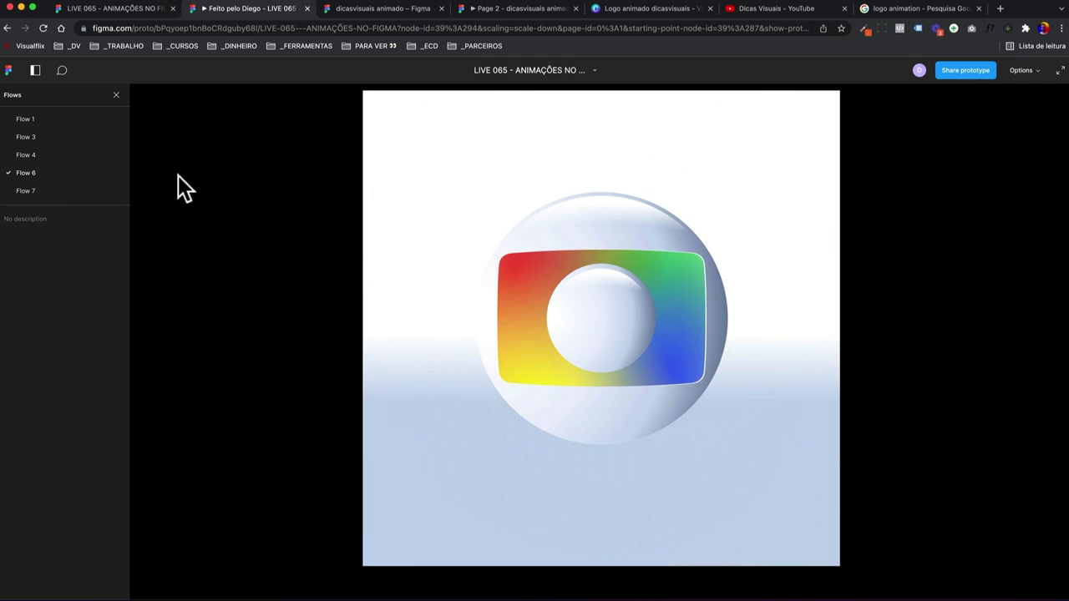
- Play Flow 7's portrait phone animation, then switch to the Canva logo project
left_click(71, 193)
left_click(392, 231)
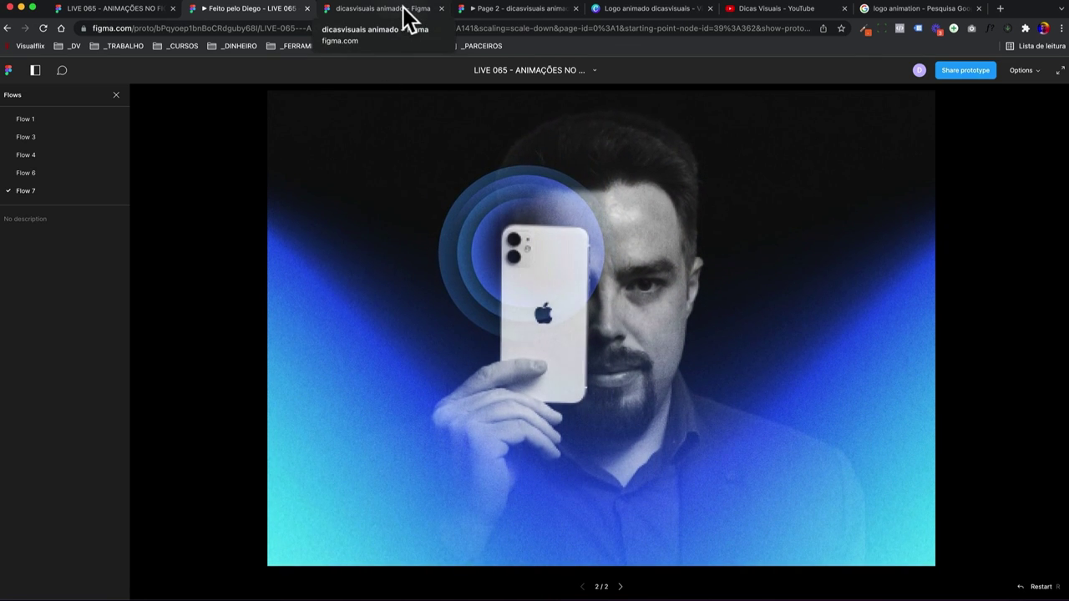
left_click(631, 10)
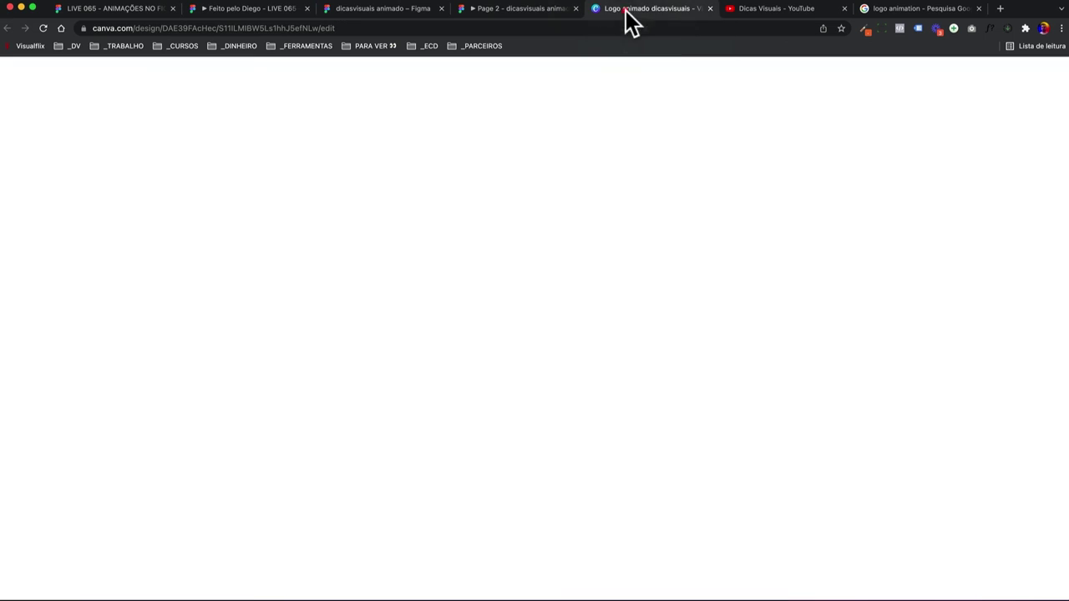
- Rewind the logo video to 0:00, play it, and return to the Feito pelo Diego tab
left_click_drag(512, 452, 301, 452)
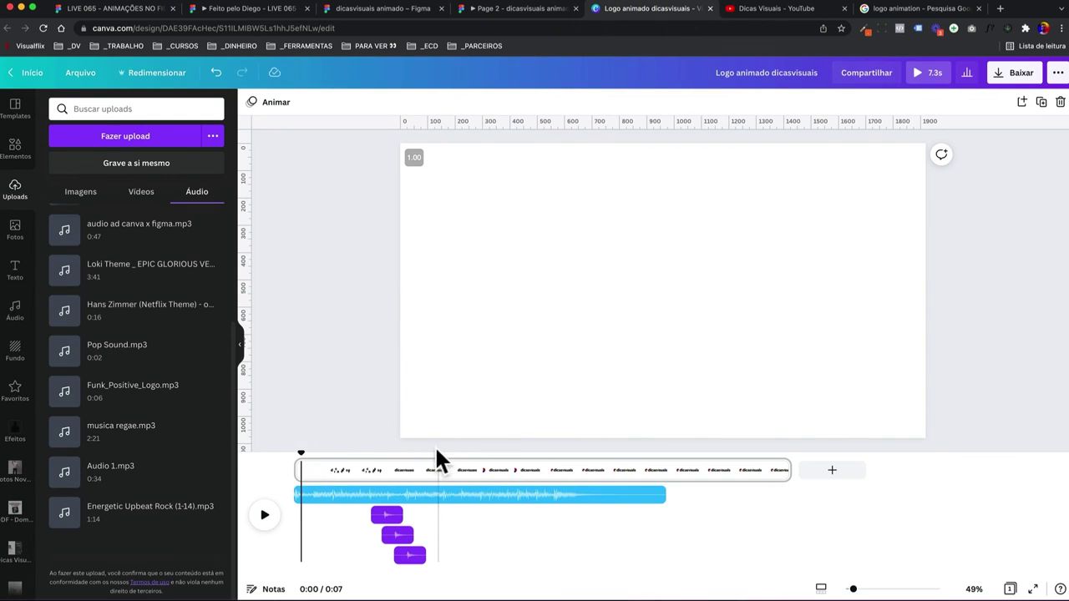
left_click(265, 512)
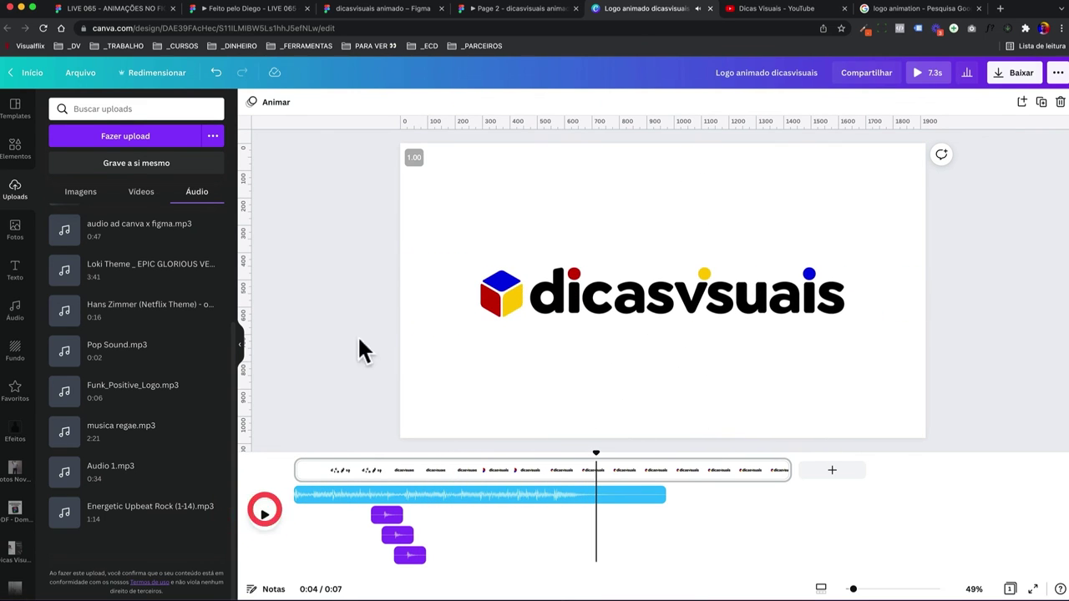
left_click(275, 9)
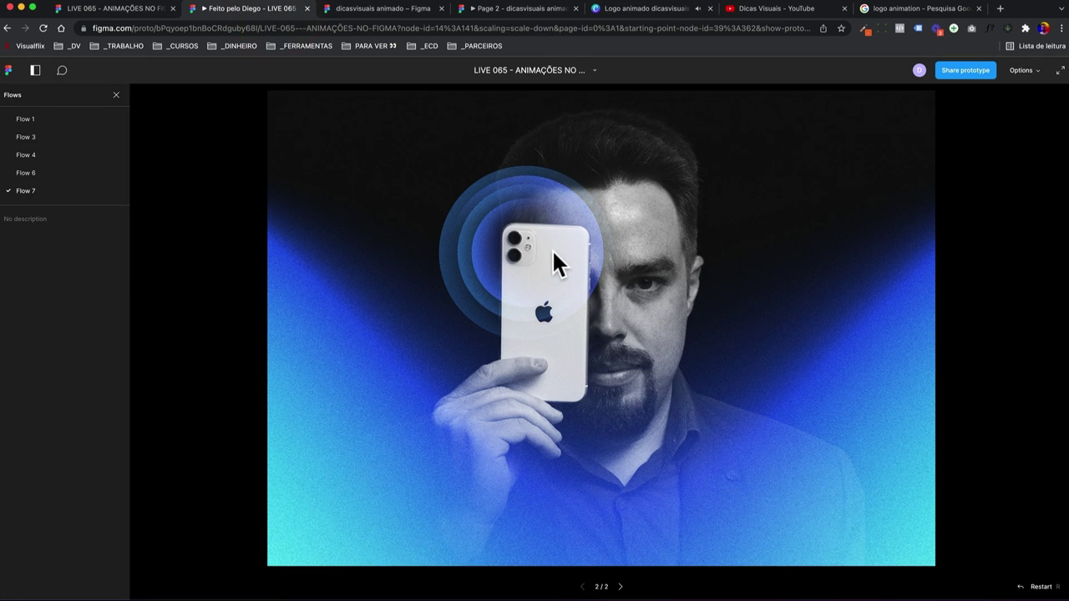
- Open the dicasvisuais animado tab and click empty canvas to clear the selection
left_click(352, 10)
left_click(643, 194)
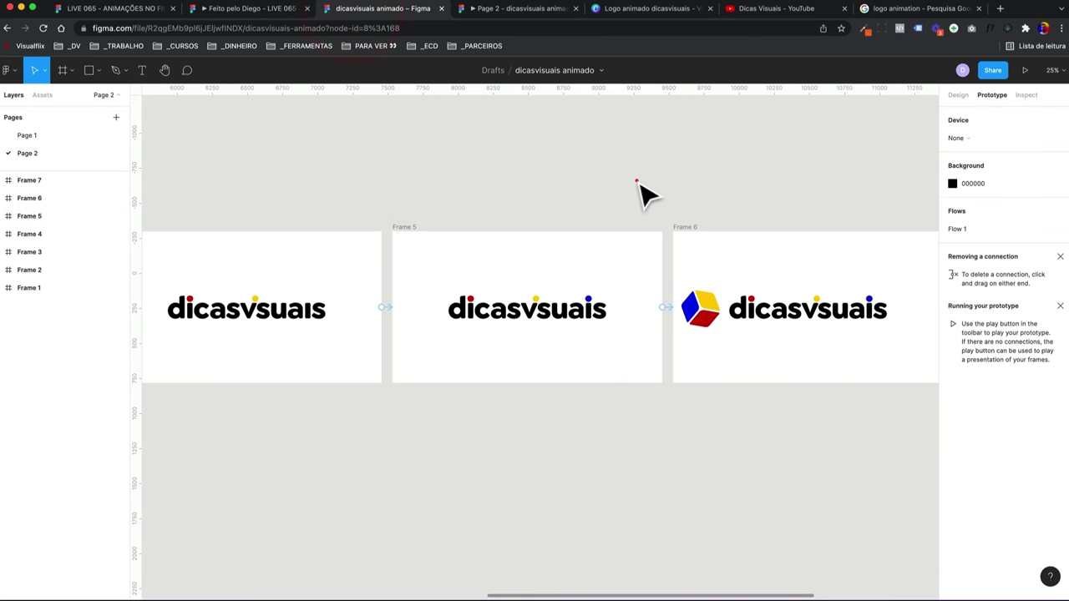